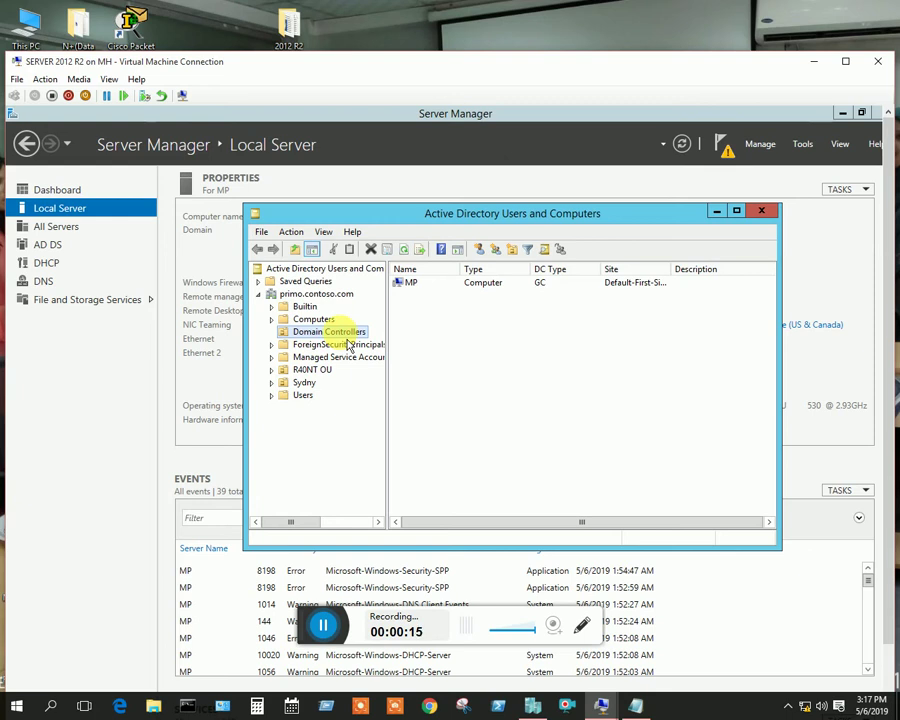
Add a new organizational unit called Toto under the Domain Controllers container
right_click(341, 336)
mouse_move(507, 408)
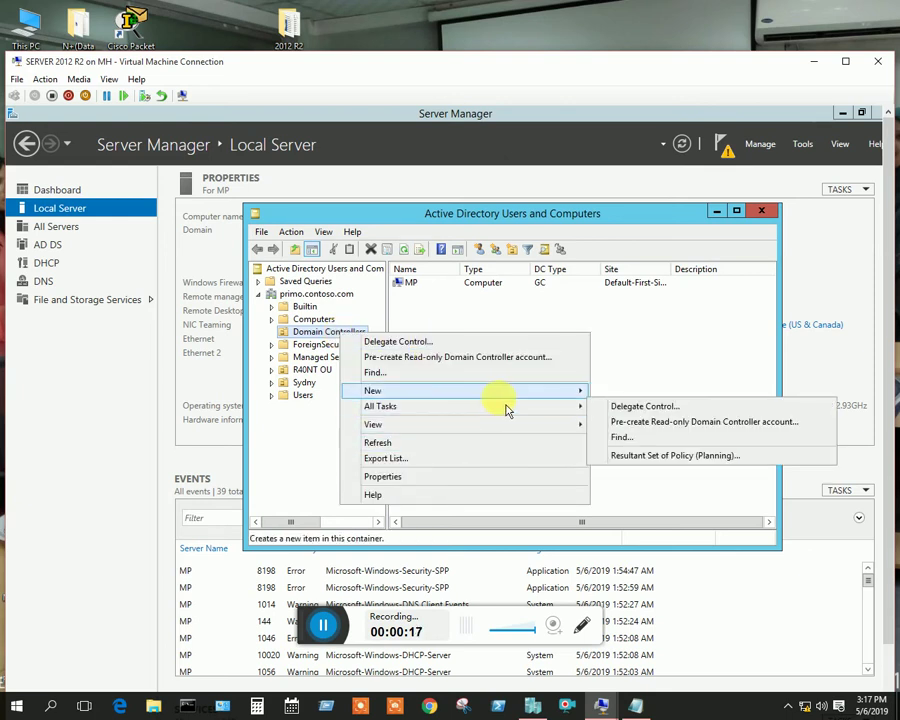
mouse_move(580, 392)
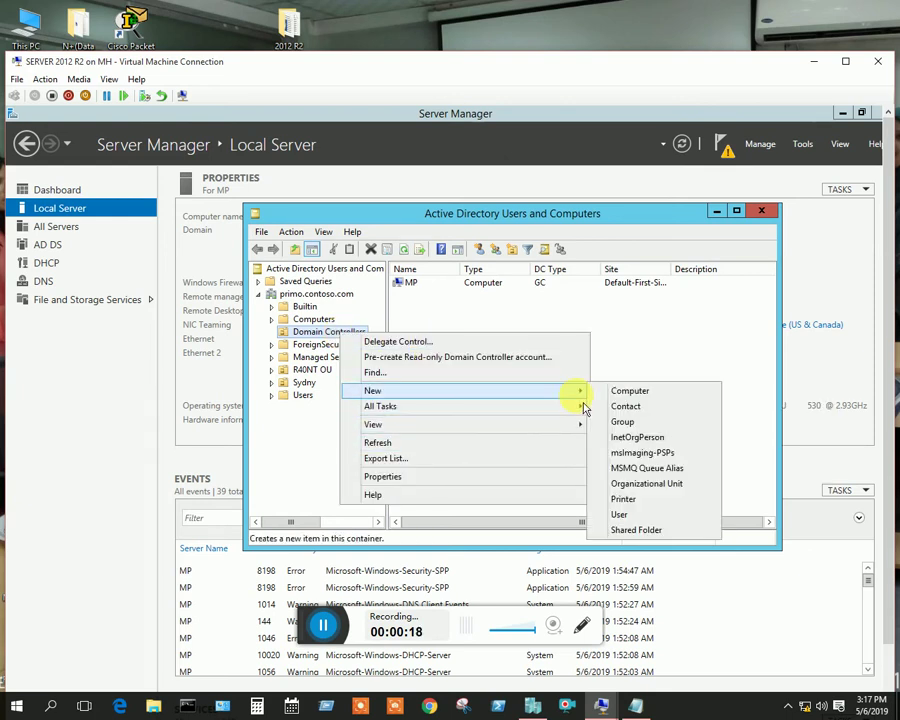
left_click(648, 483)
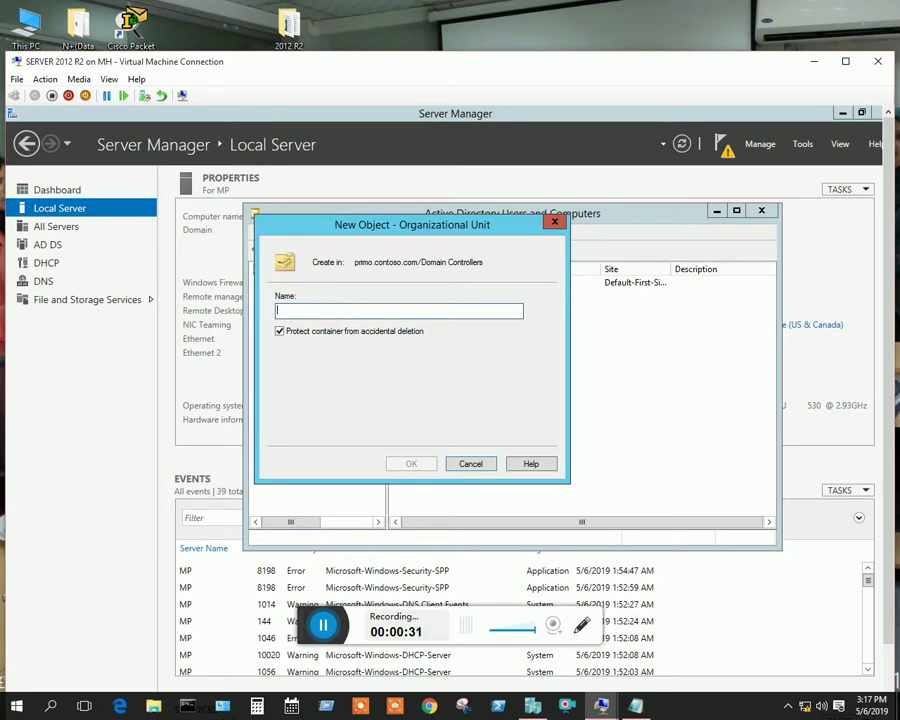
type("Toto")
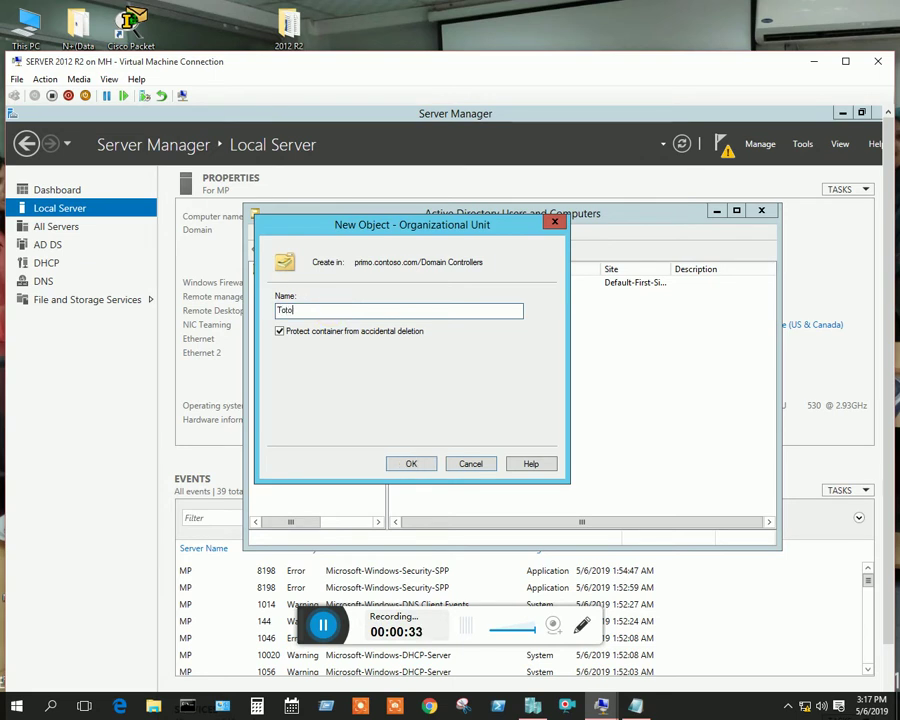
left_click(429, 469)
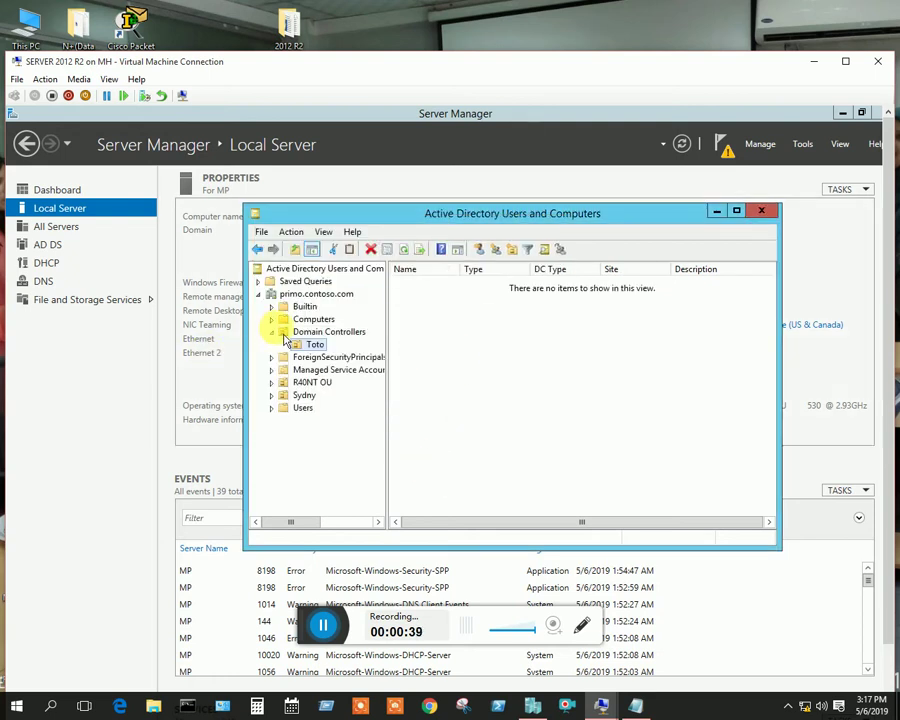
Start a new user in Toto with first name Pc, full name Pc1 and logon name pc1
right_click(462, 332)
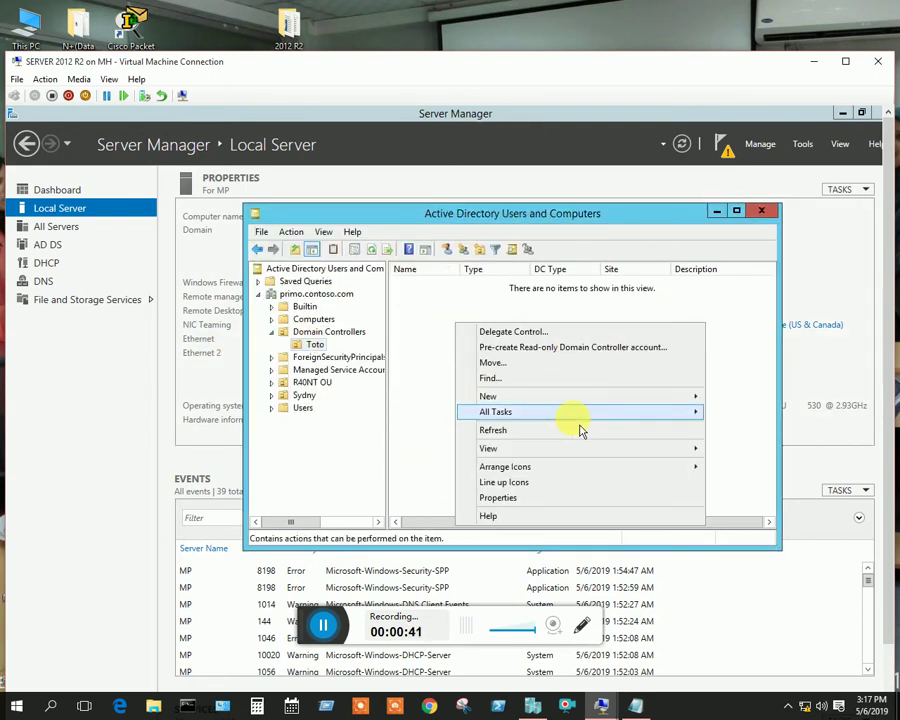
mouse_move(685, 402)
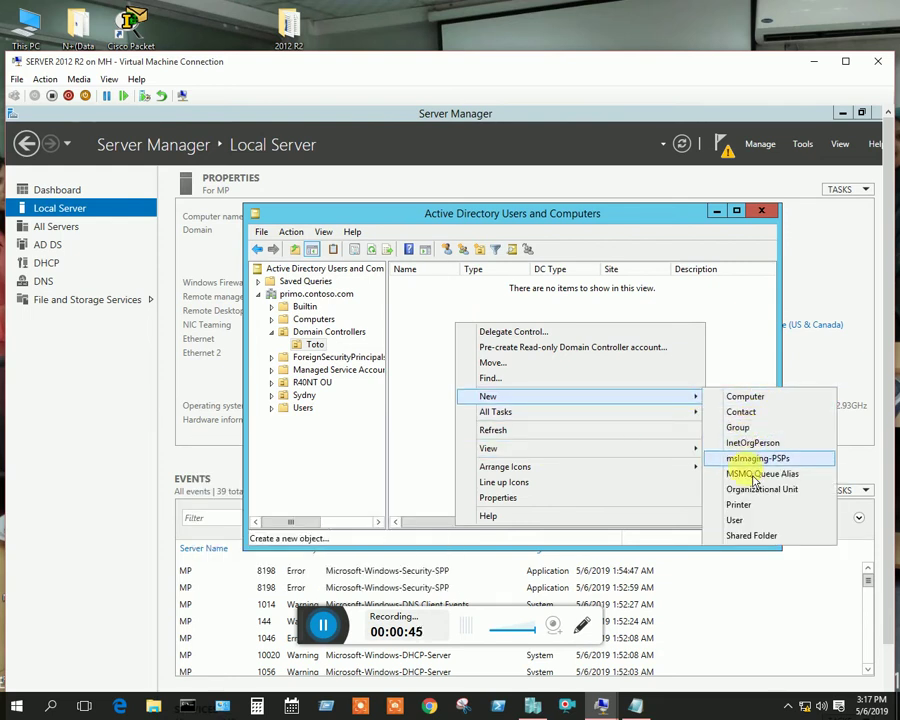
left_click(735, 520)
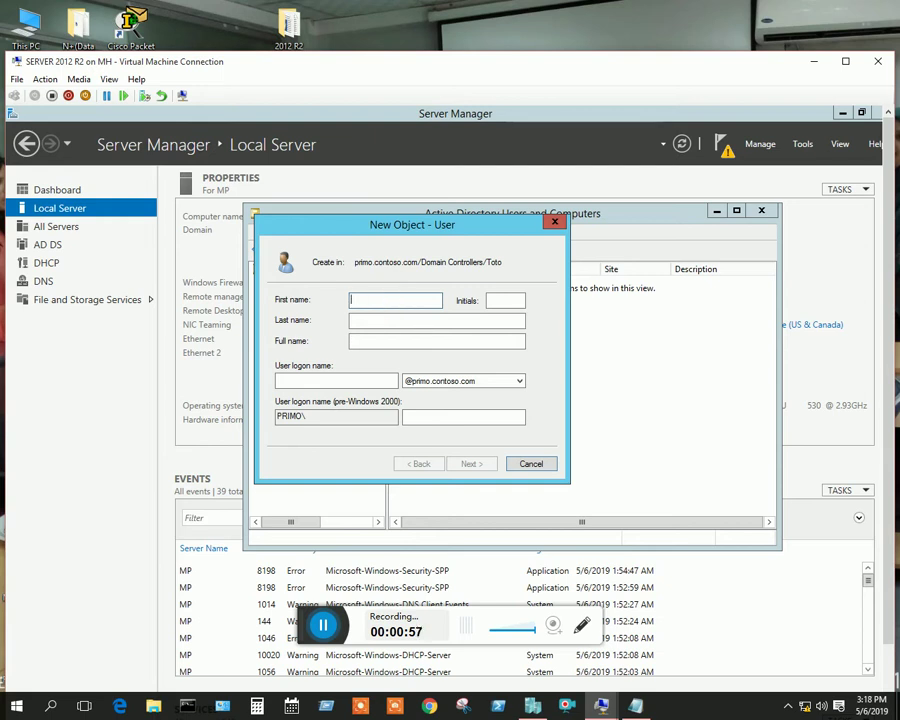
type("Pc")
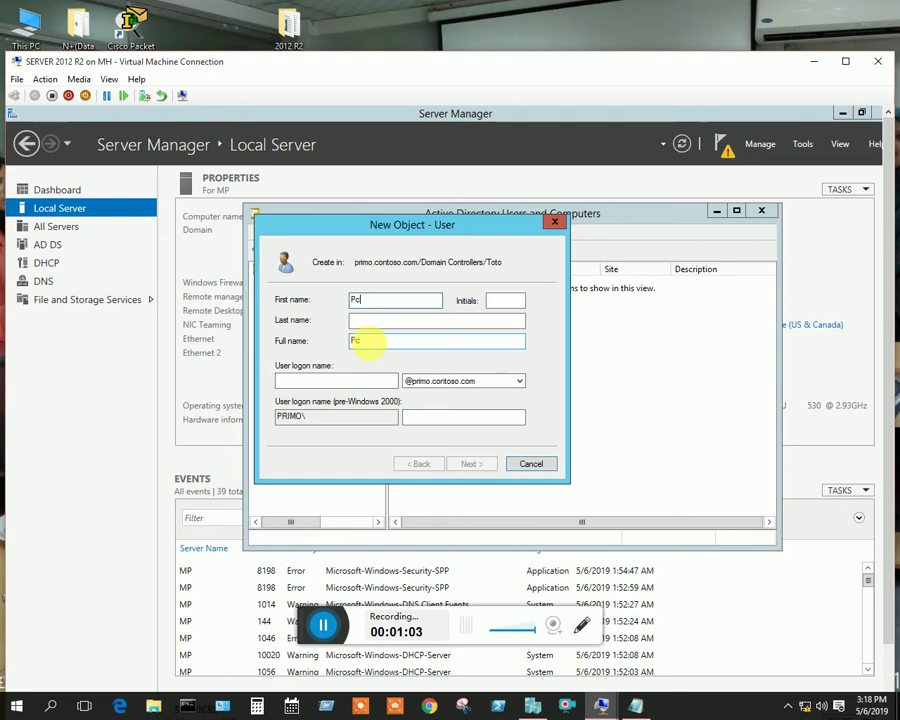
left_click(358, 341)
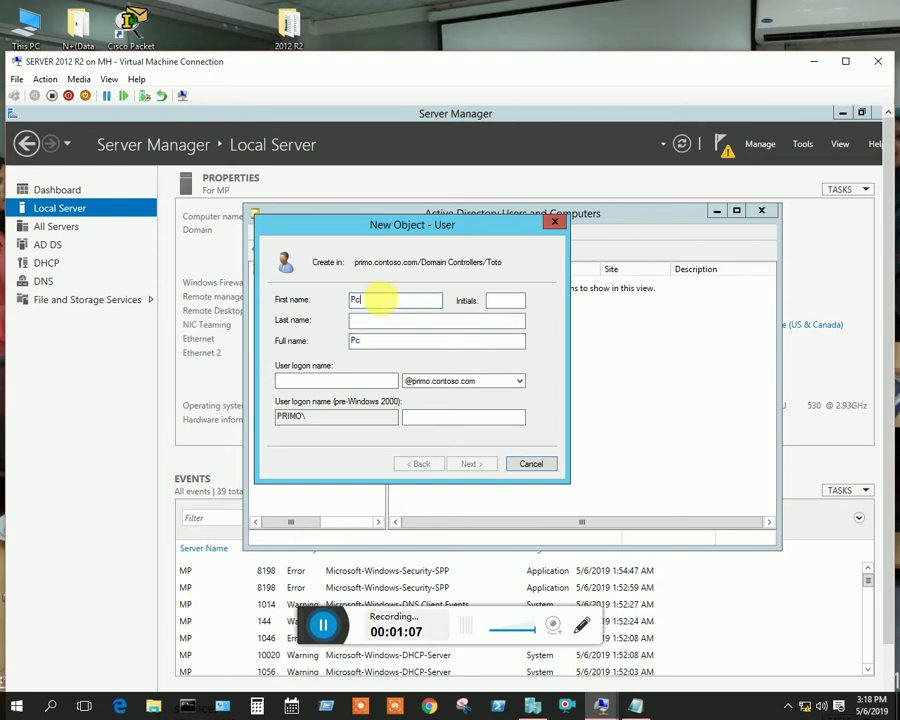
type("1")
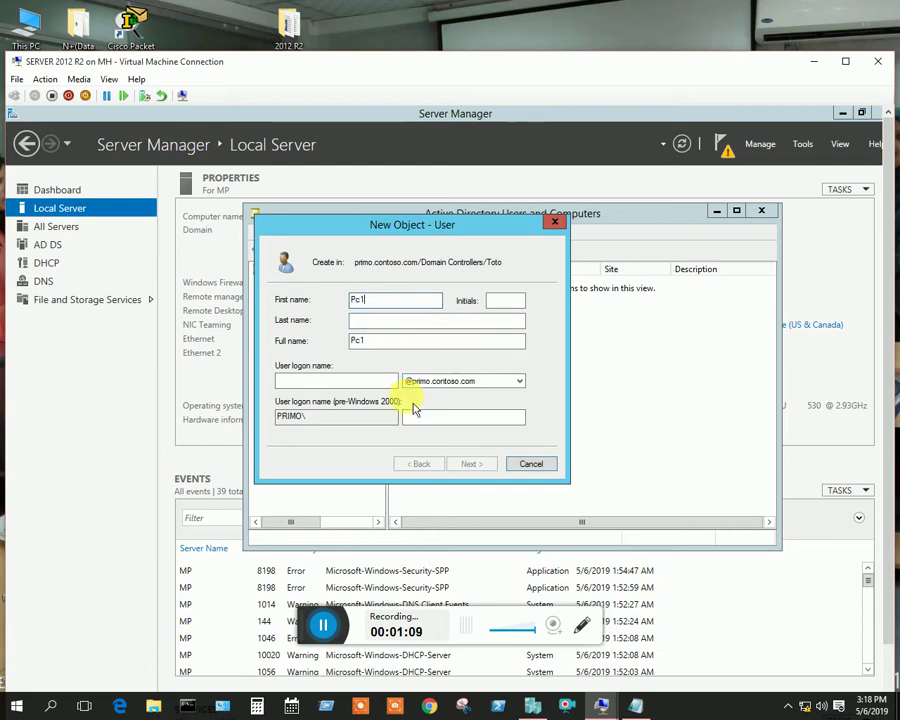
left_click(324, 376)
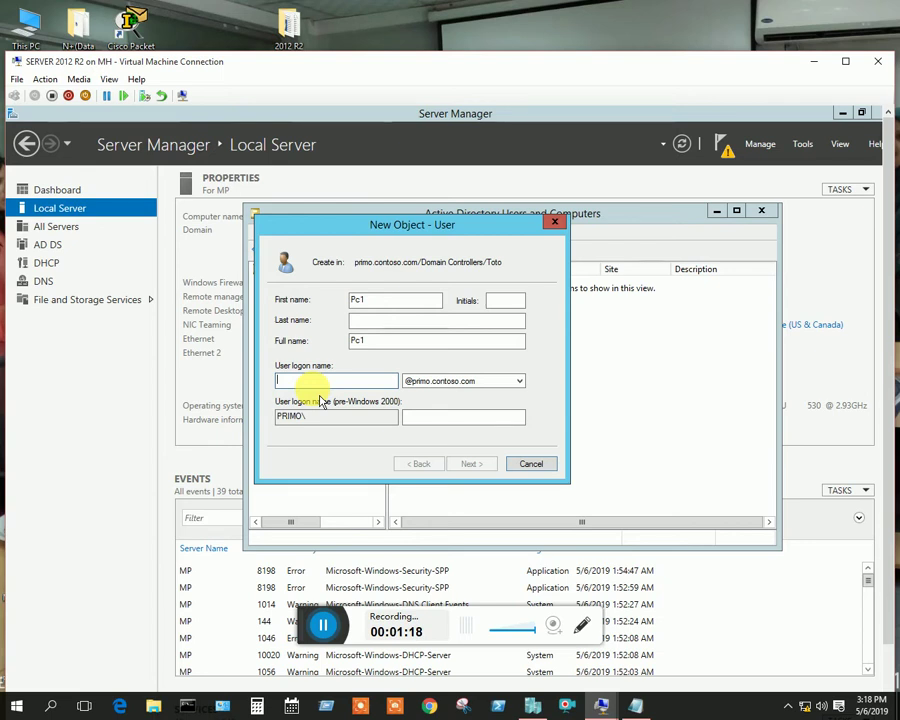
type("pc1")
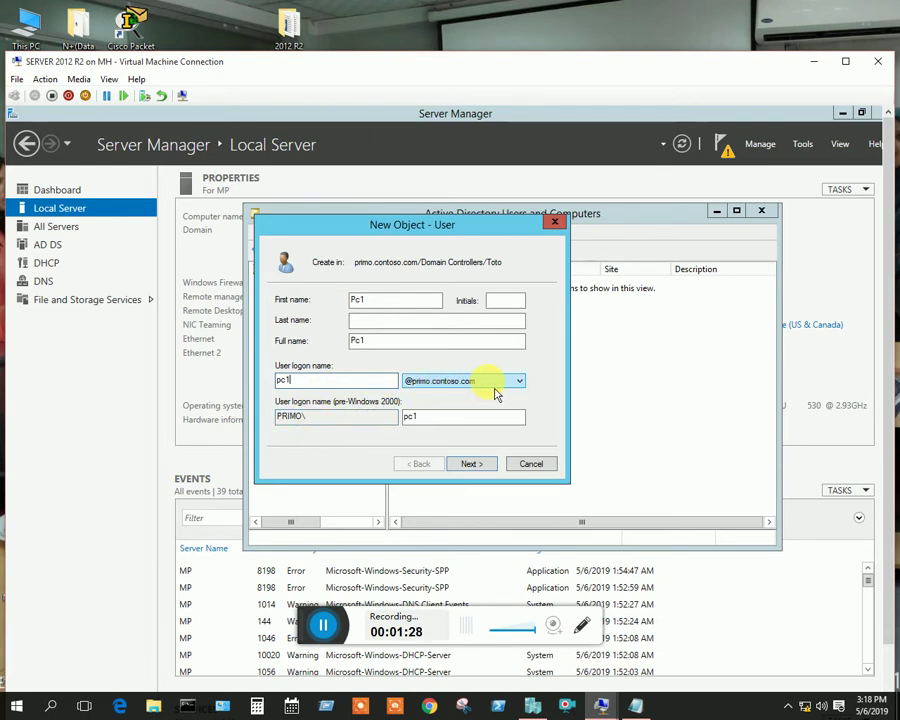
left_click(481, 465)
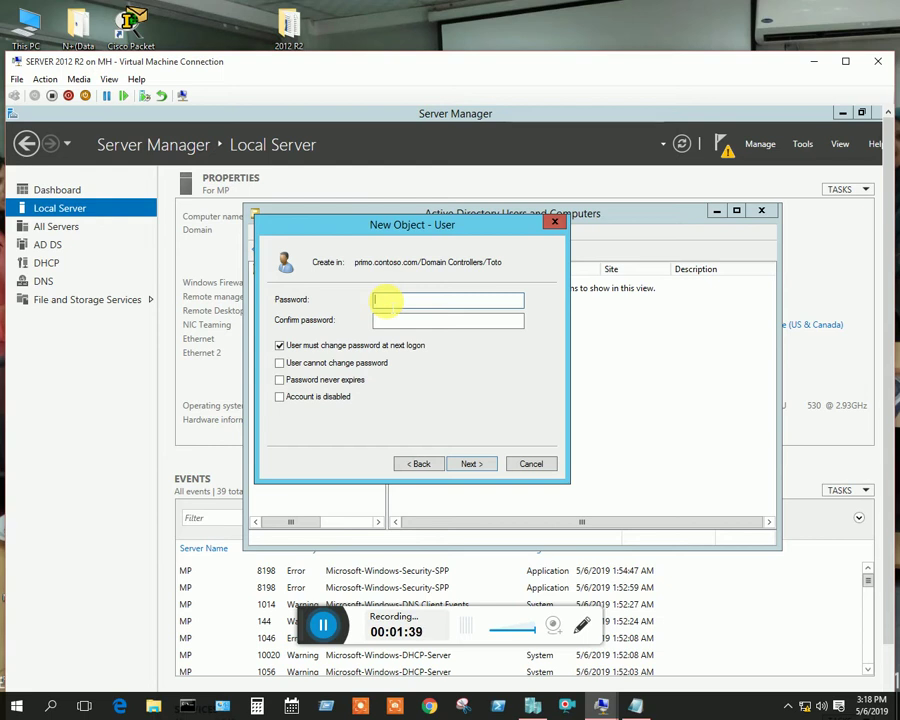
Give Pc1 a confirmed password that the user cannot change and that never expires, then finish
type("P")
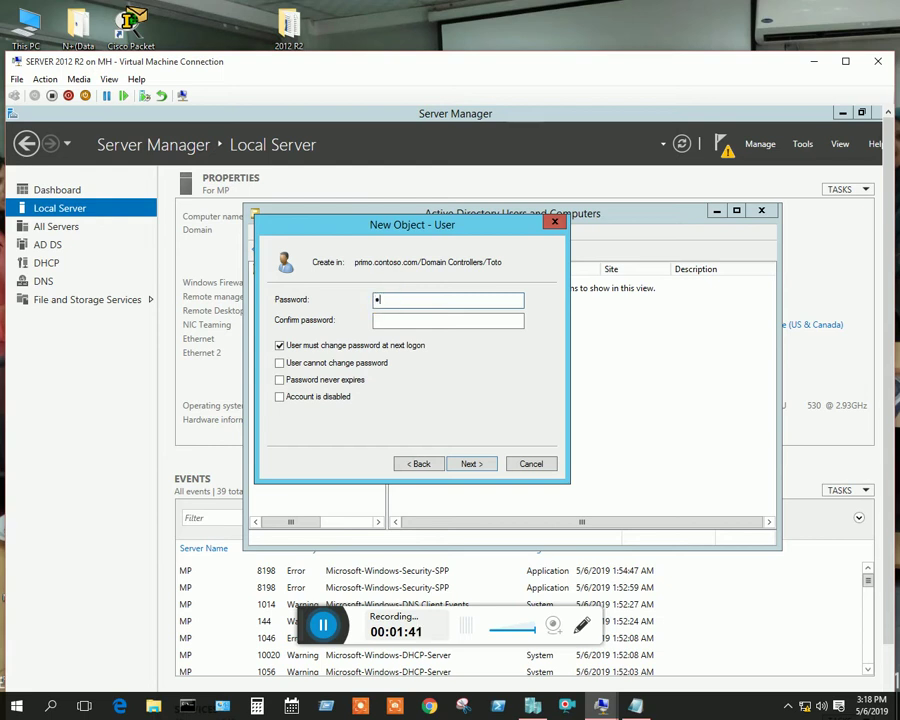
type("@ssword1")
left_click(412, 320)
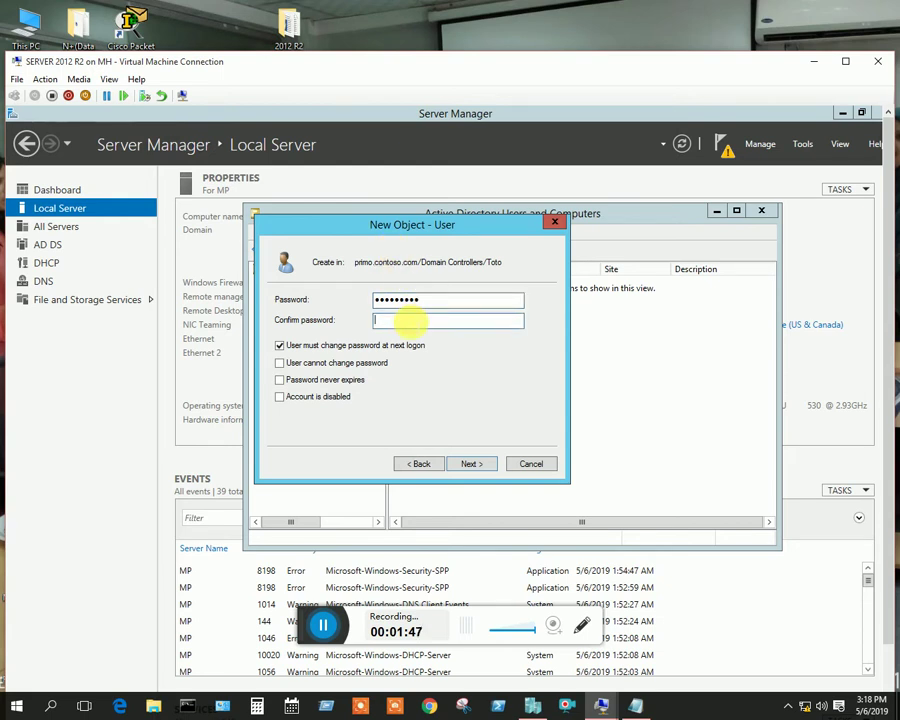
type("P@")
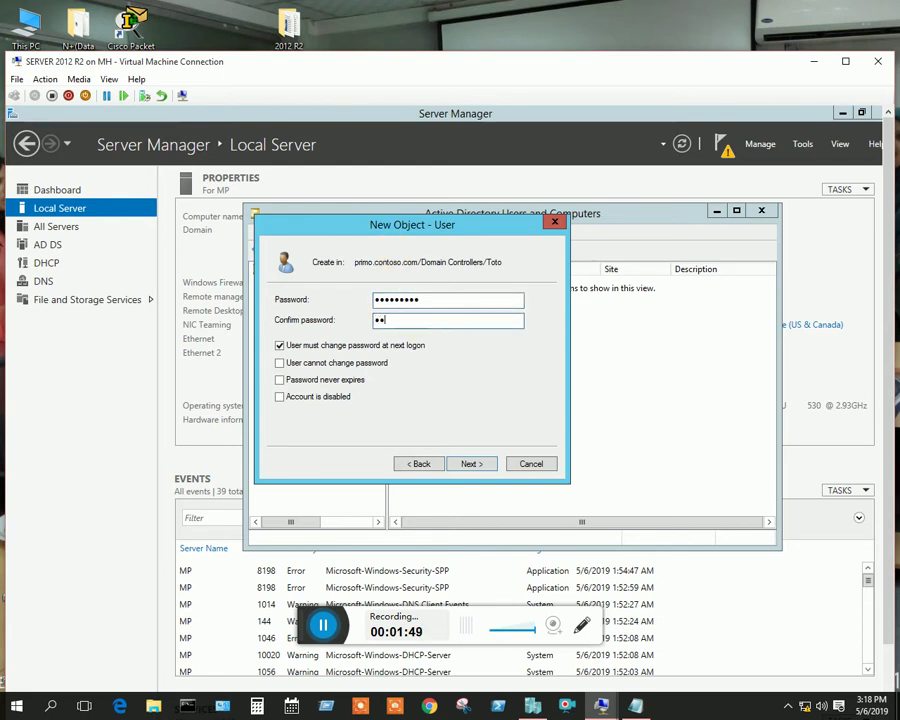
type("ssw0rd1")
left_click(284, 364)
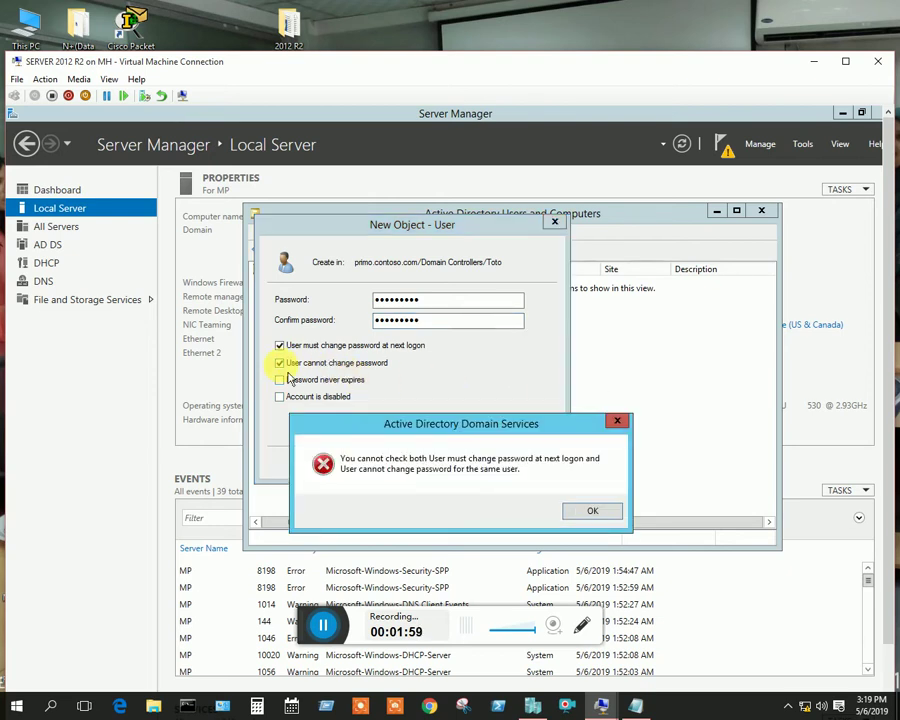
left_click(592, 510)
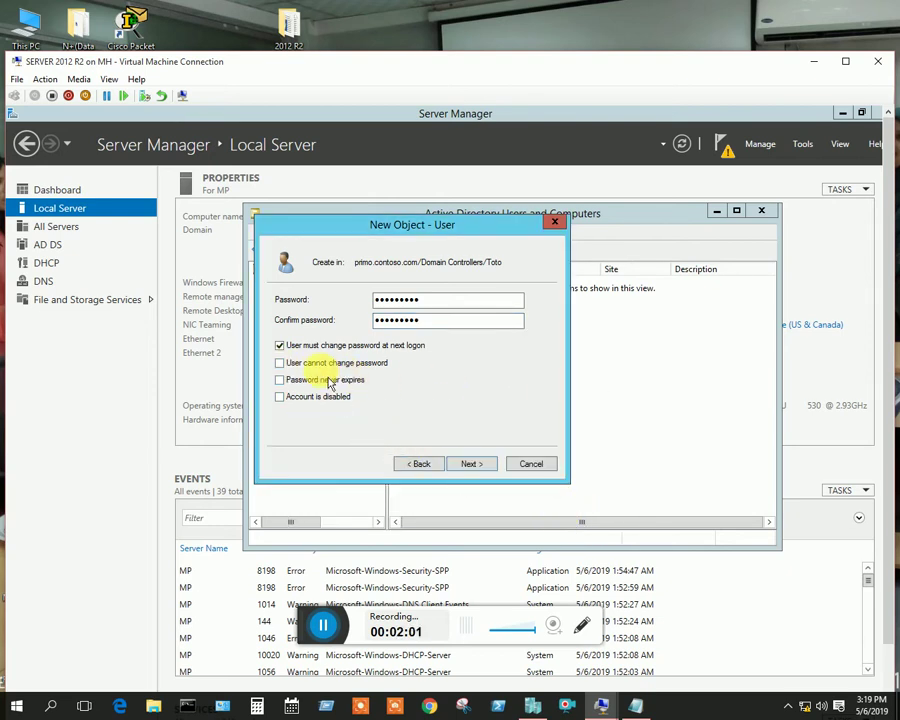
left_click(280, 345)
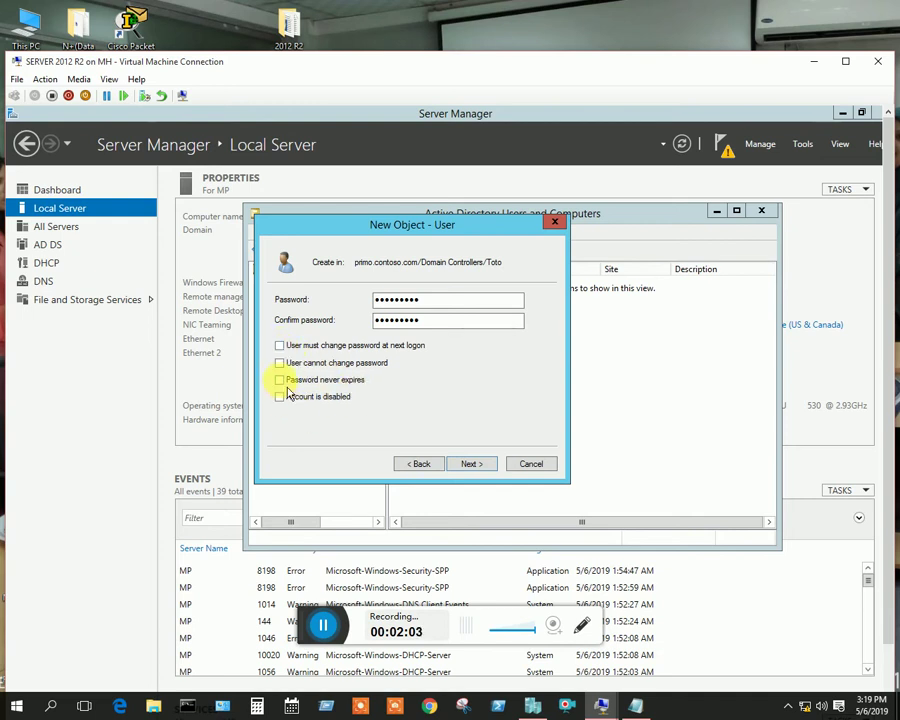
left_click(280, 362)
left_click(281, 381)
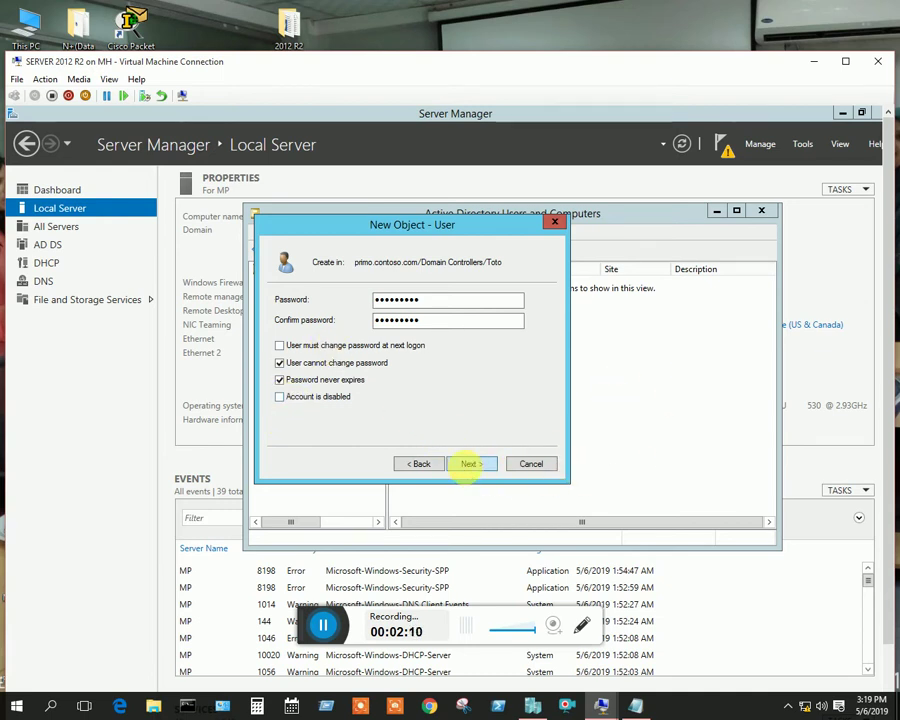
left_click(470, 465)
left_click(470, 465)
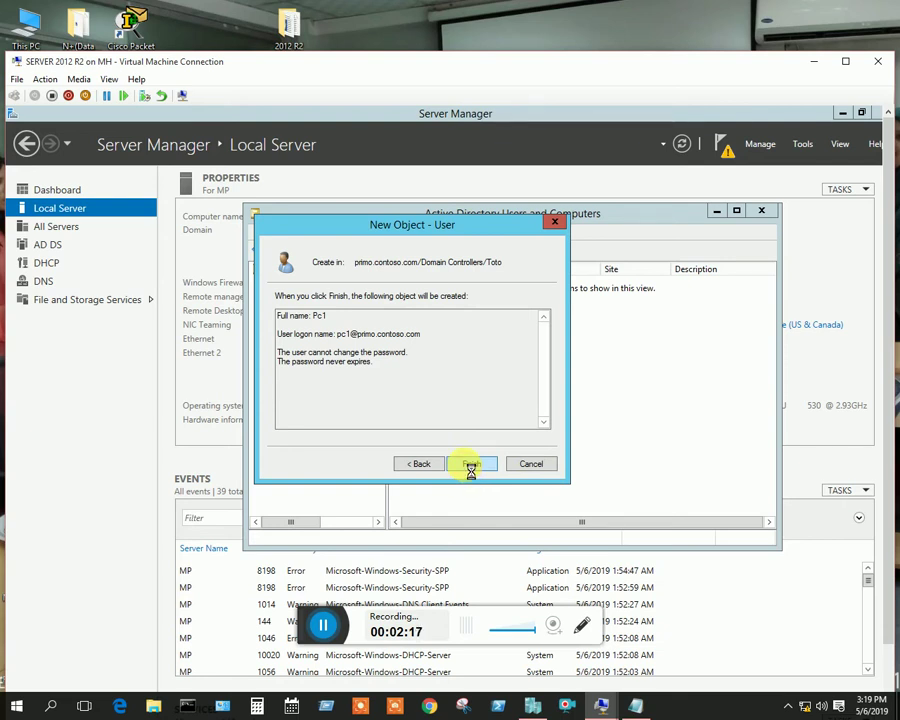
Start a second new user in Toto named pc 2 and fill in its logon name
right_click(487, 334)
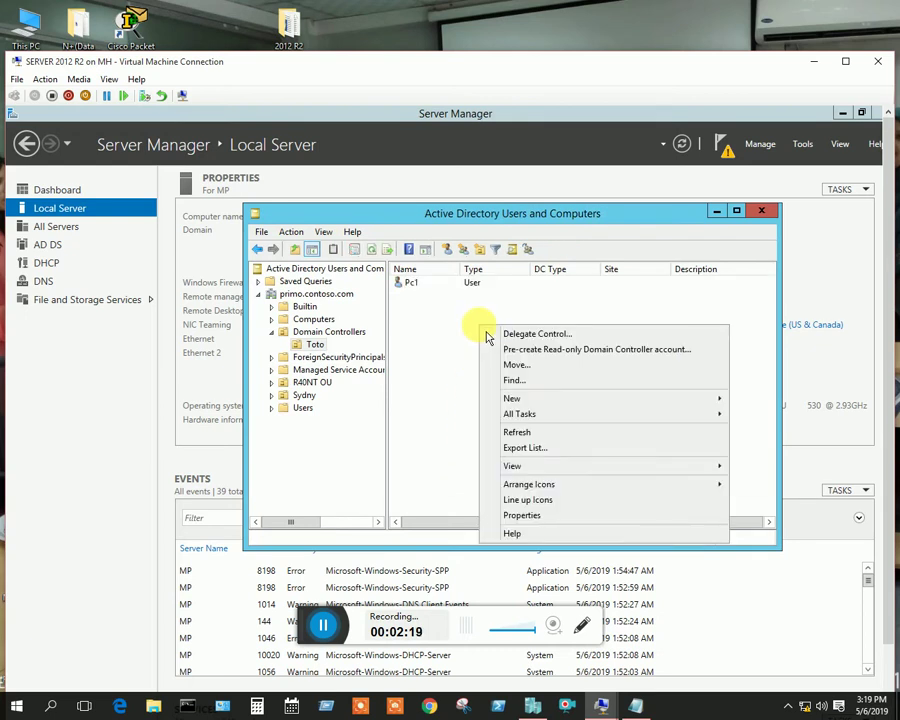
mouse_move(723, 404)
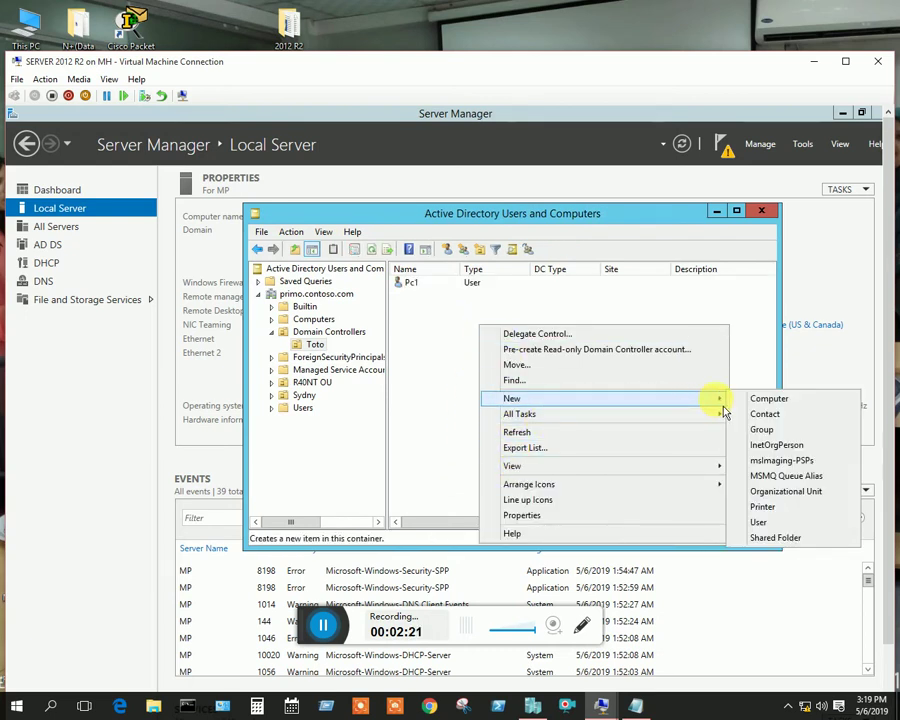
left_click(762, 522)
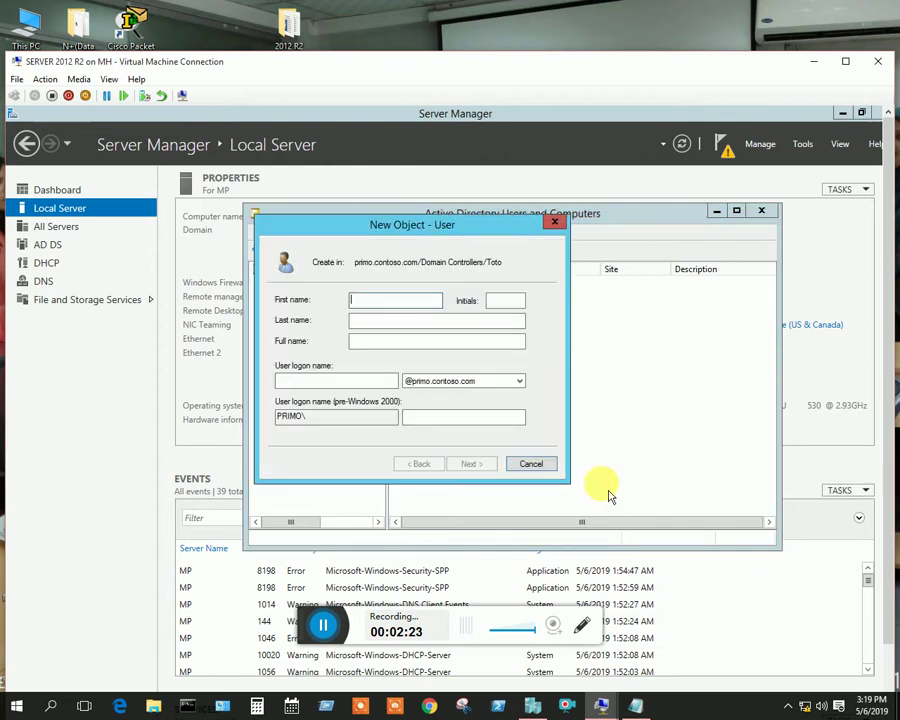
type("pc 2")
left_click(358, 377)
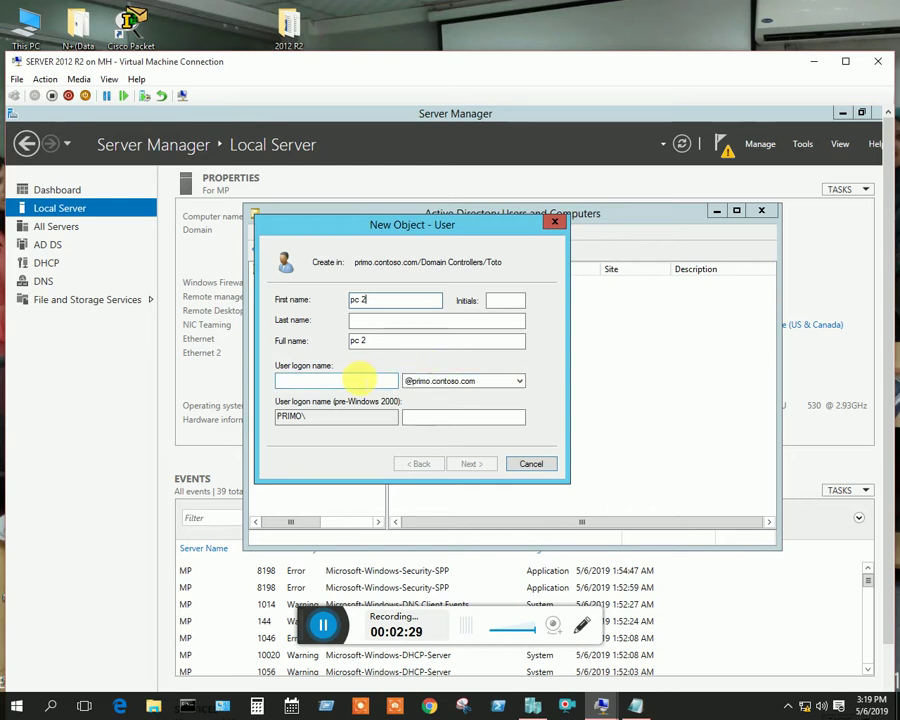
type("p")
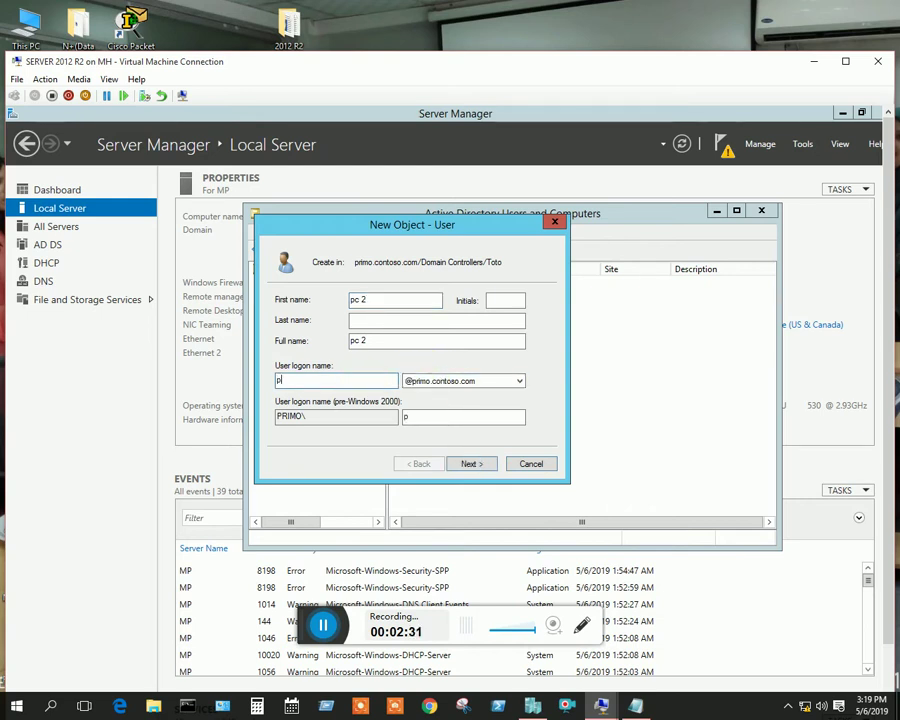
type("c2")
left_click(470, 463)
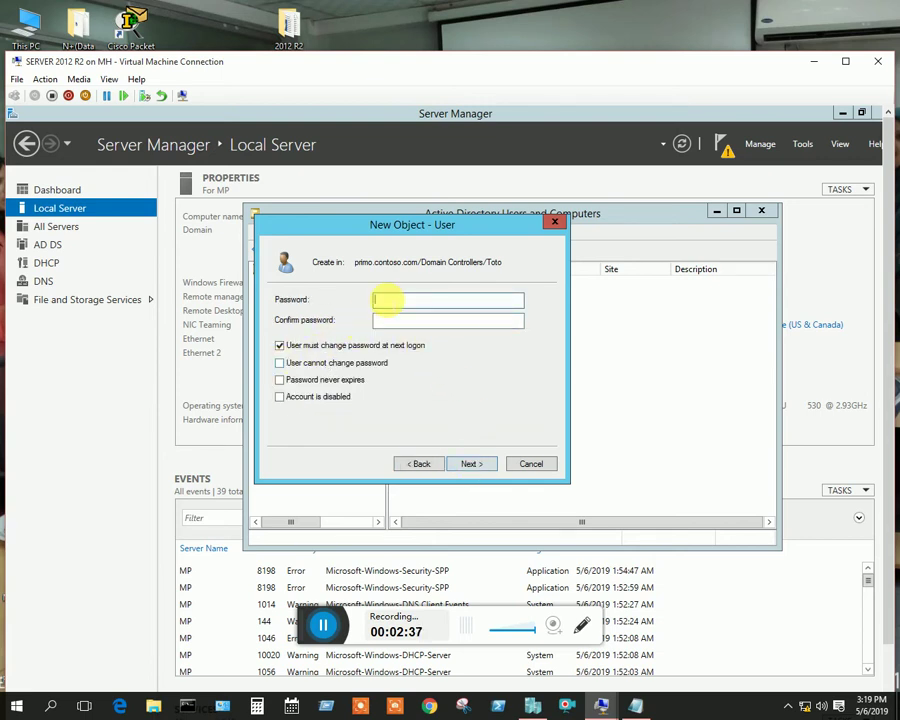
Set pc 2's password, cannot be changed by the user and never expires
type("P@ssw")
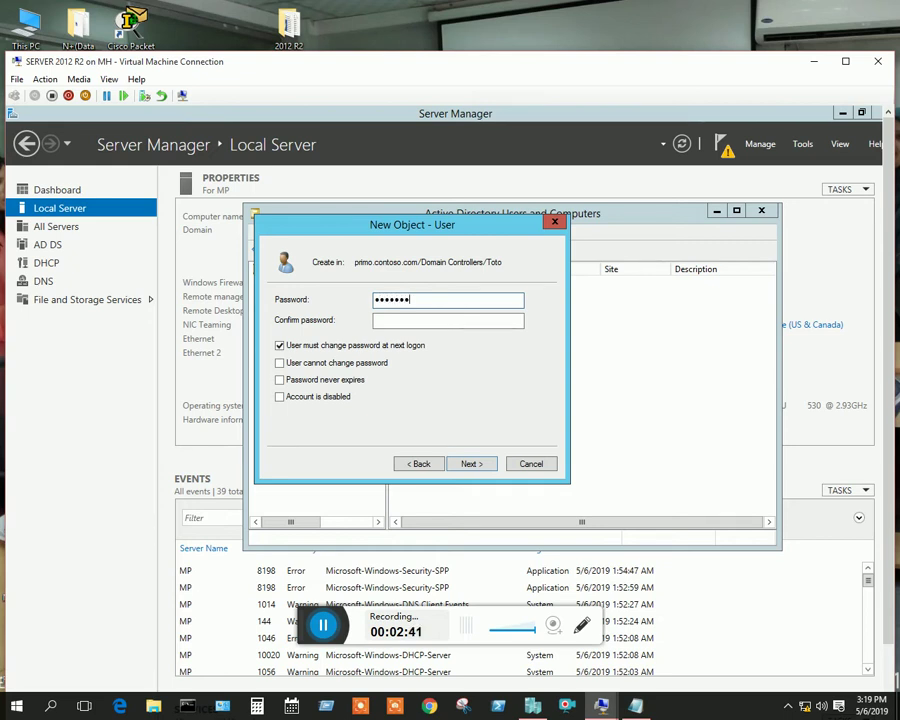
left_click(376, 320)
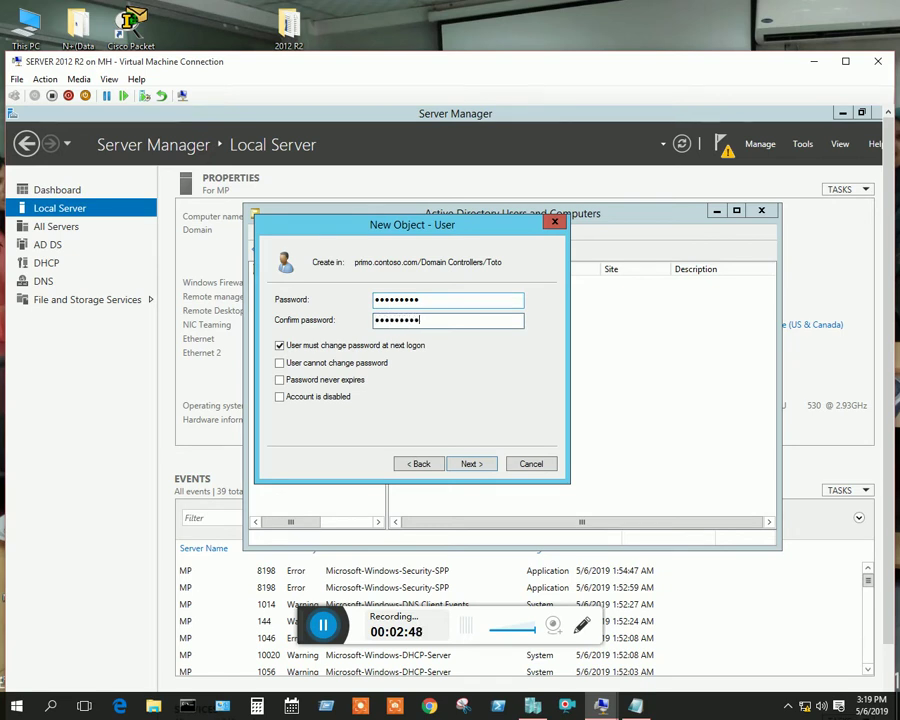
left_click(280, 346)
left_click(281, 364)
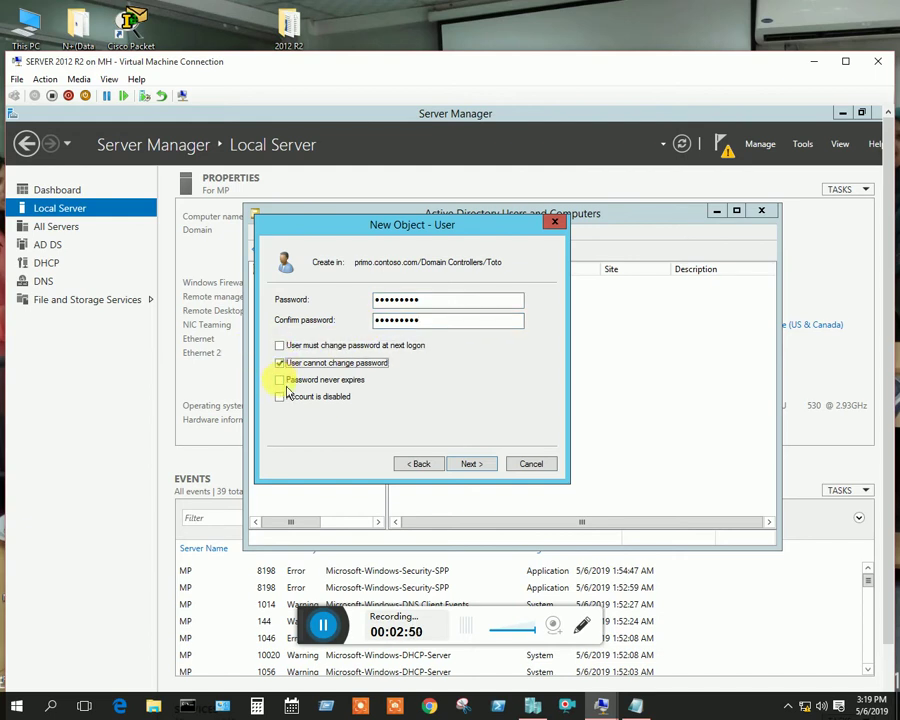
left_click(280, 380)
left_click(471, 464)
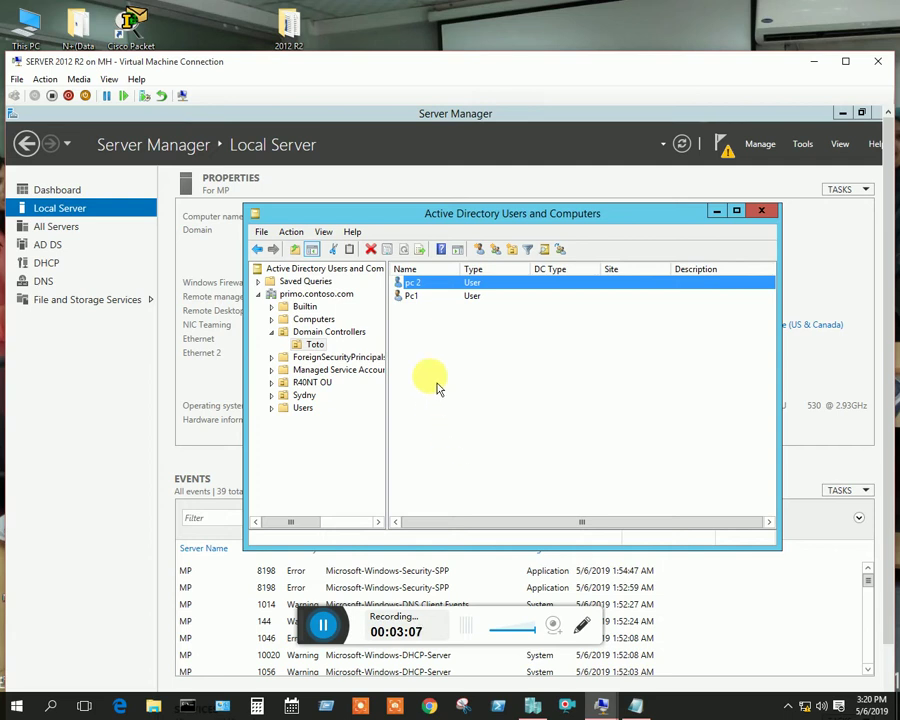
Create a Global Security group named A in the Toto unit
right_click(487, 380)
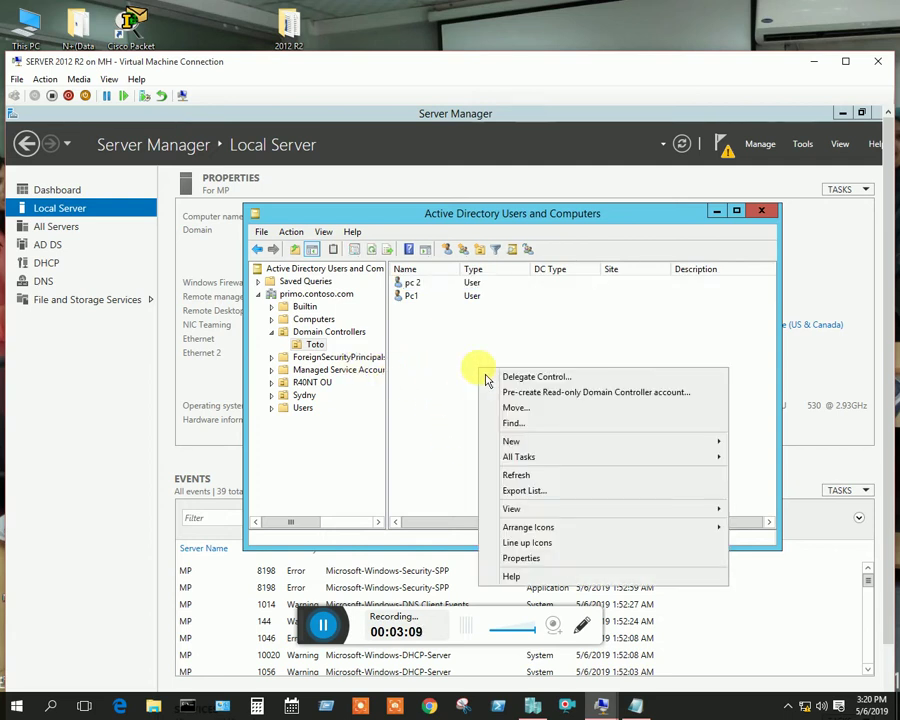
mouse_move(710, 449)
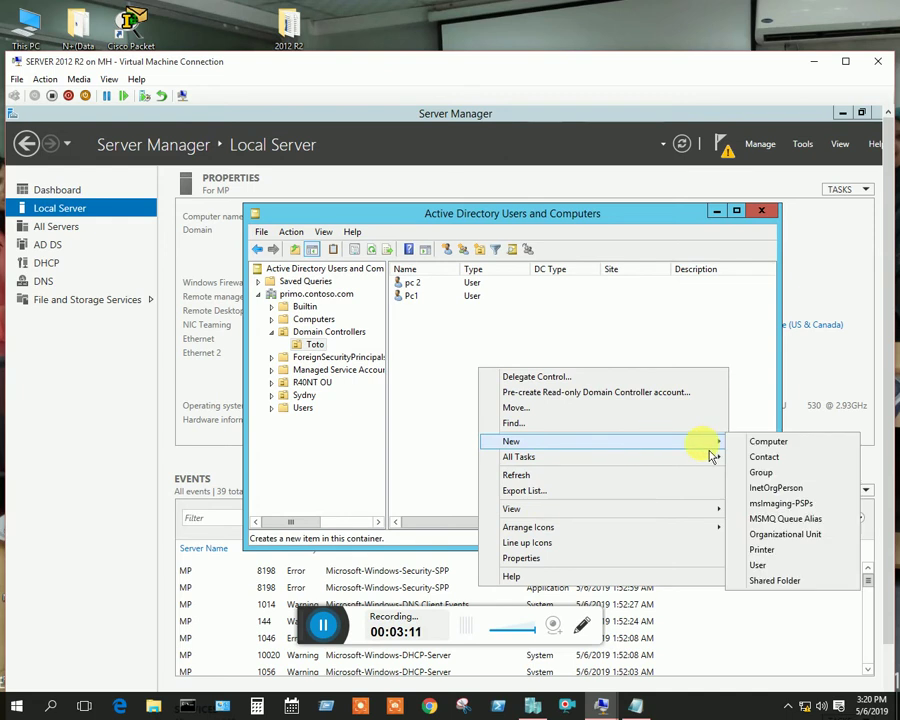
left_click(771, 476)
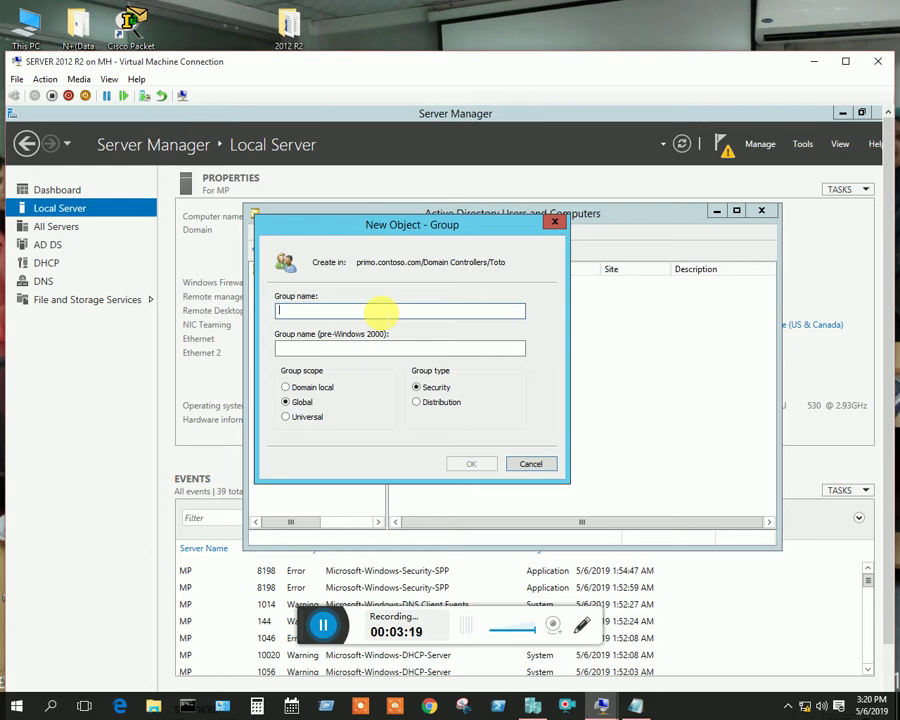
type("A")
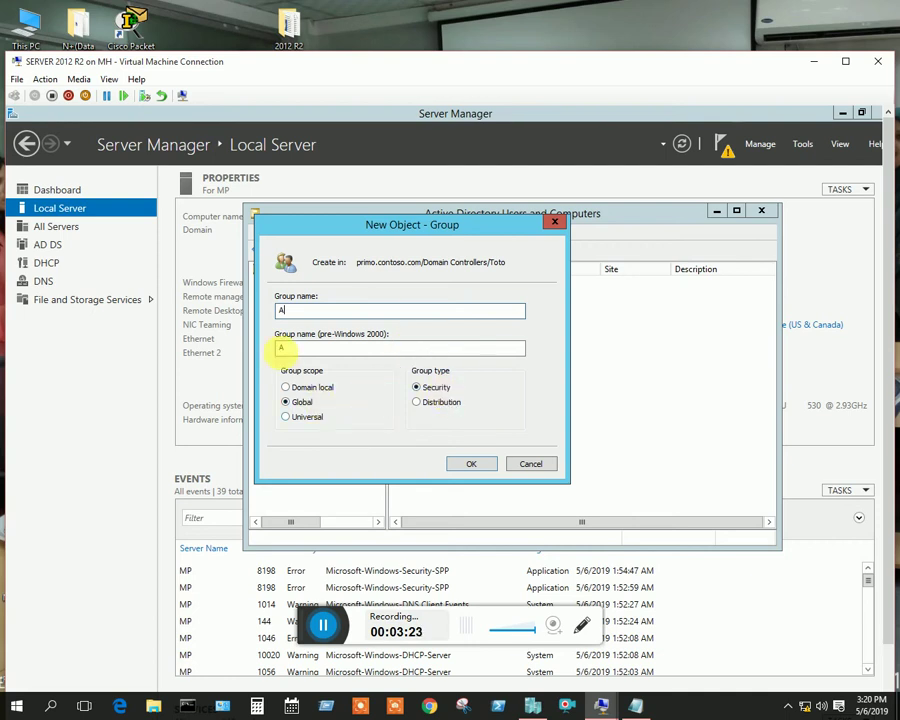
left_click(488, 470)
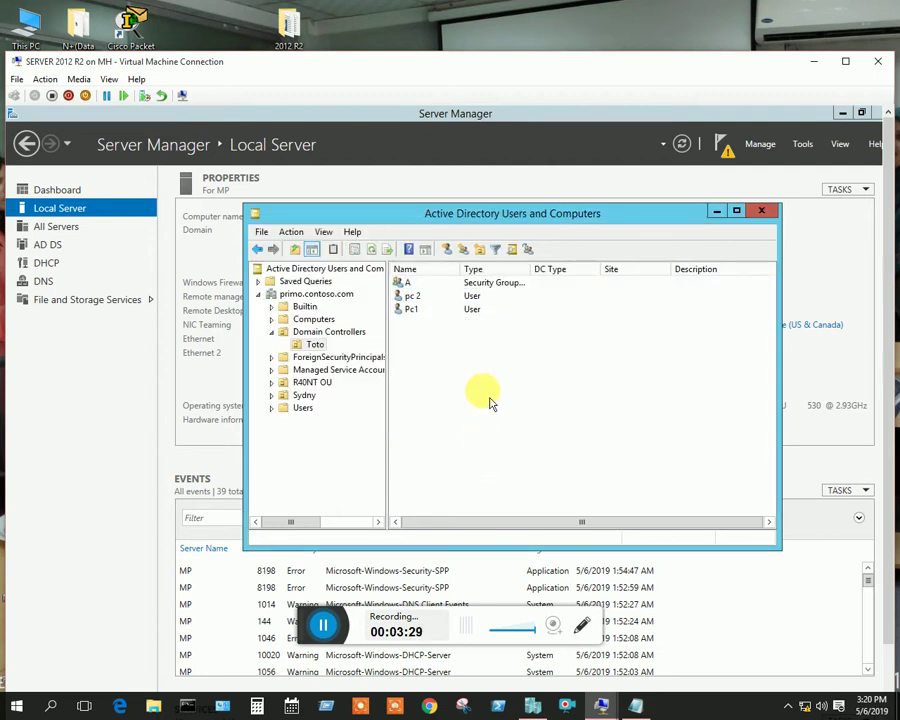
In group A's Members tab, pick Pc1 through the advanced account search
left_click(489, 284)
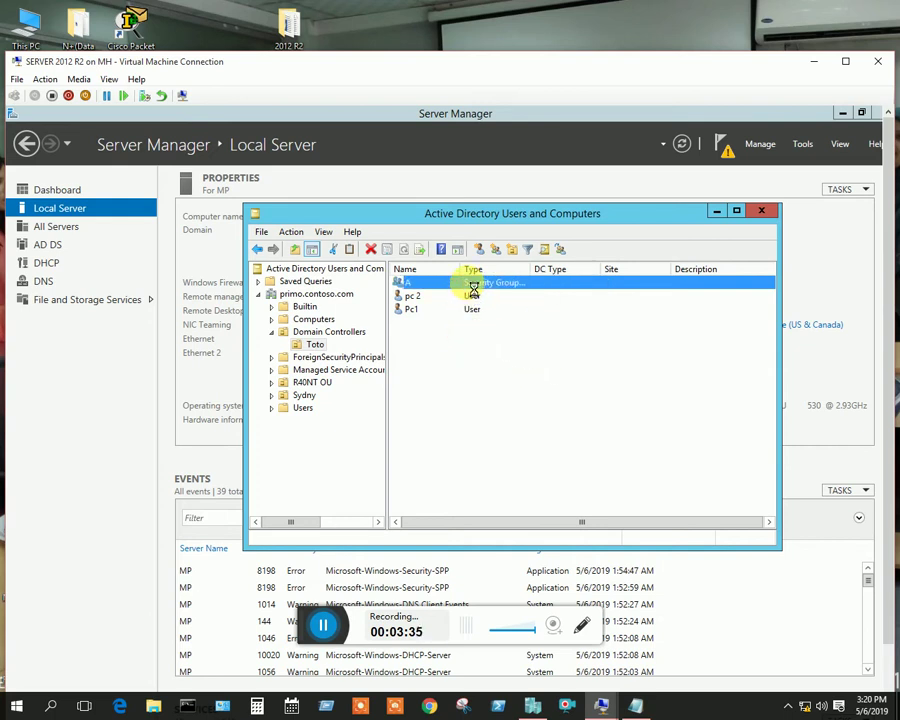
key("Return")
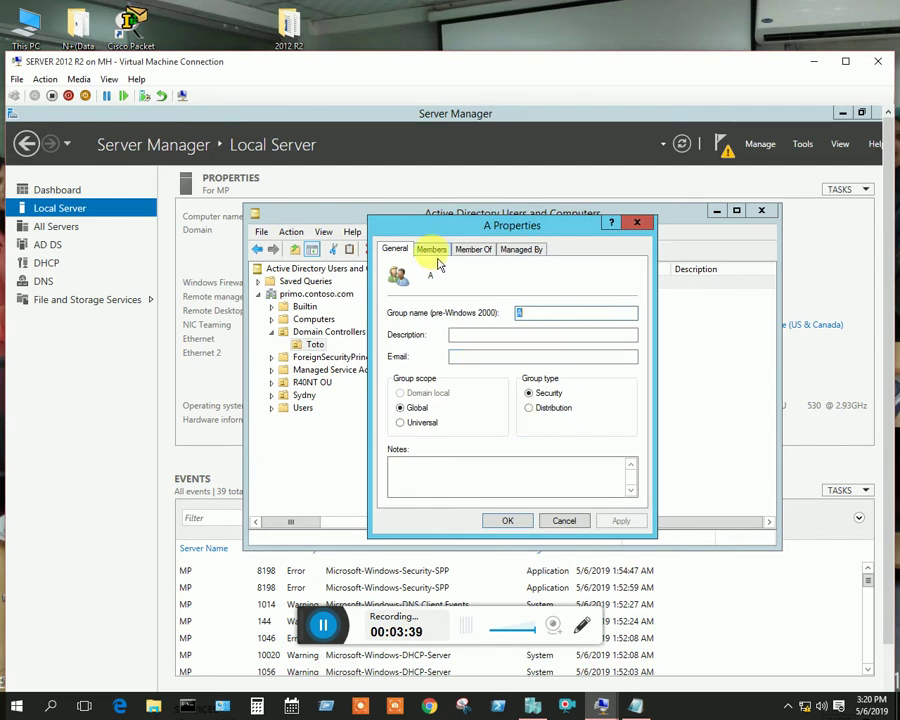
left_click(433, 250)
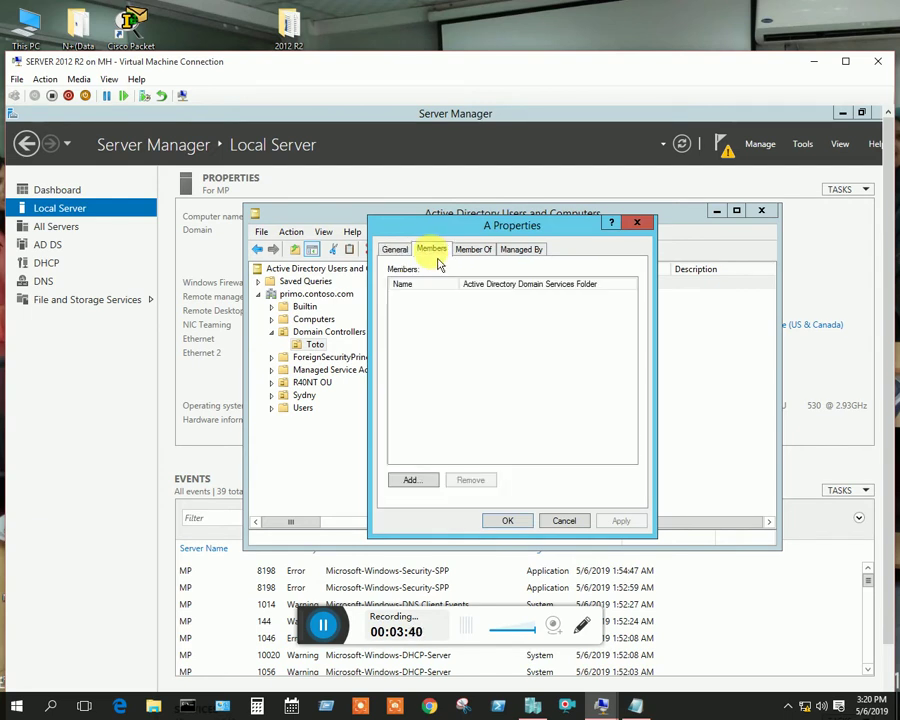
left_click(423, 484)
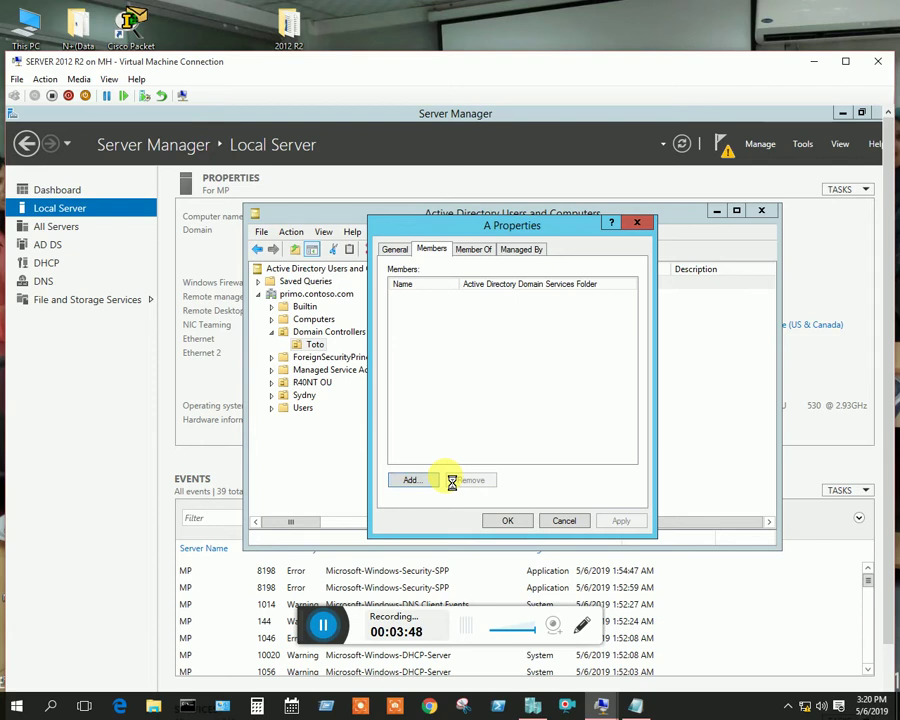
left_click(414, 399)
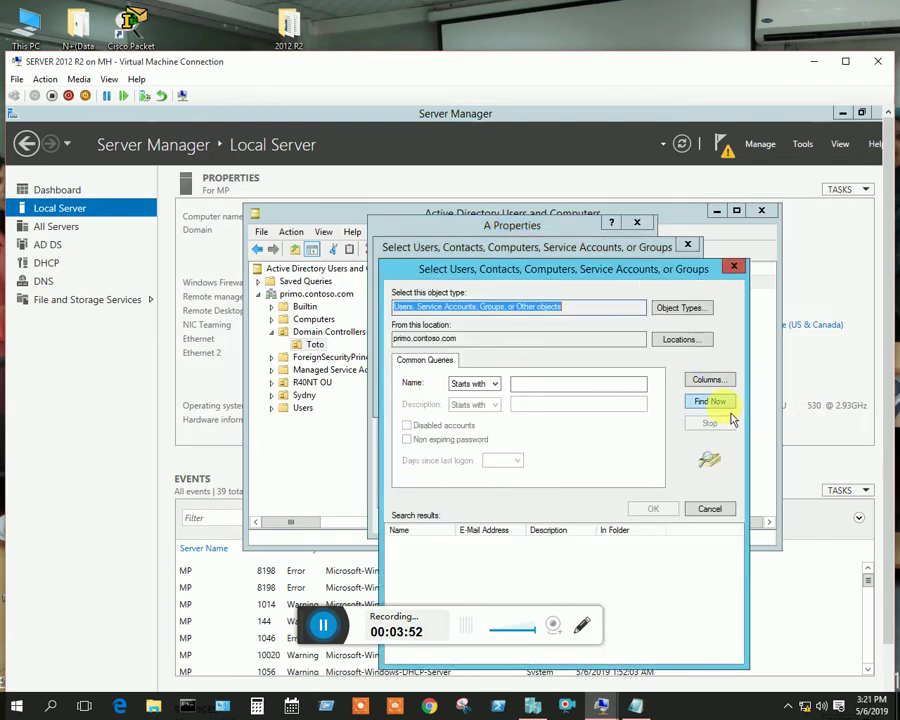
left_click(720, 406)
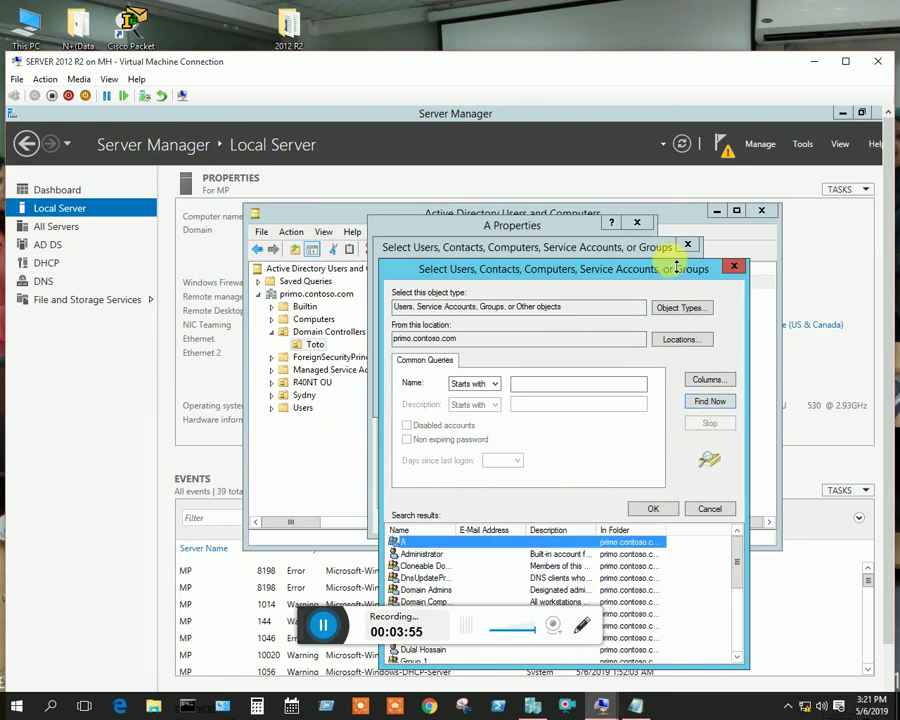
left_click_drag(660, 270, 644, 141)
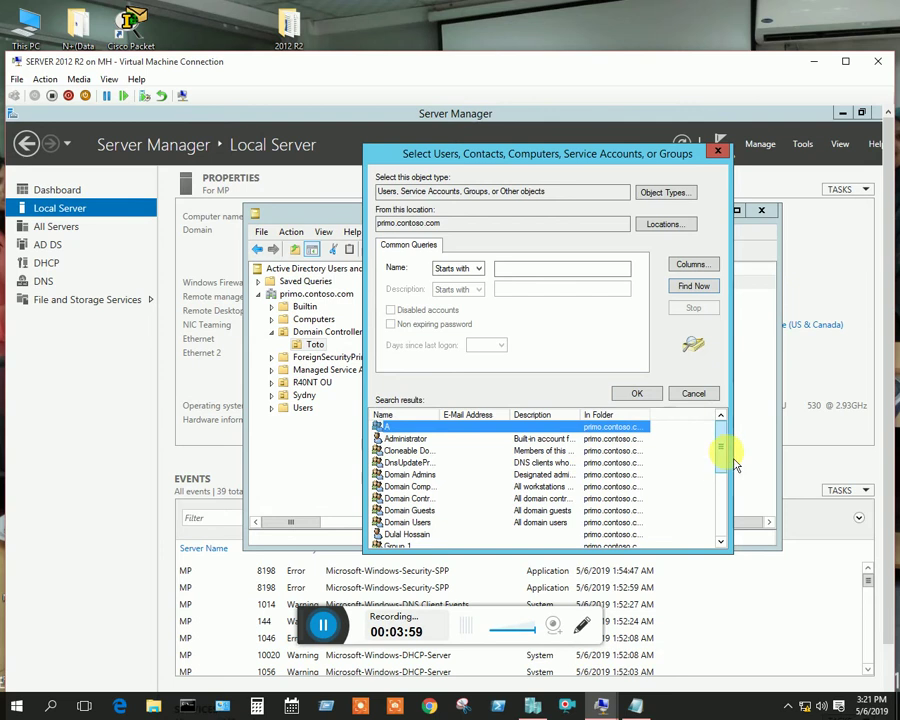
left_click_drag(723, 456, 734, 500)
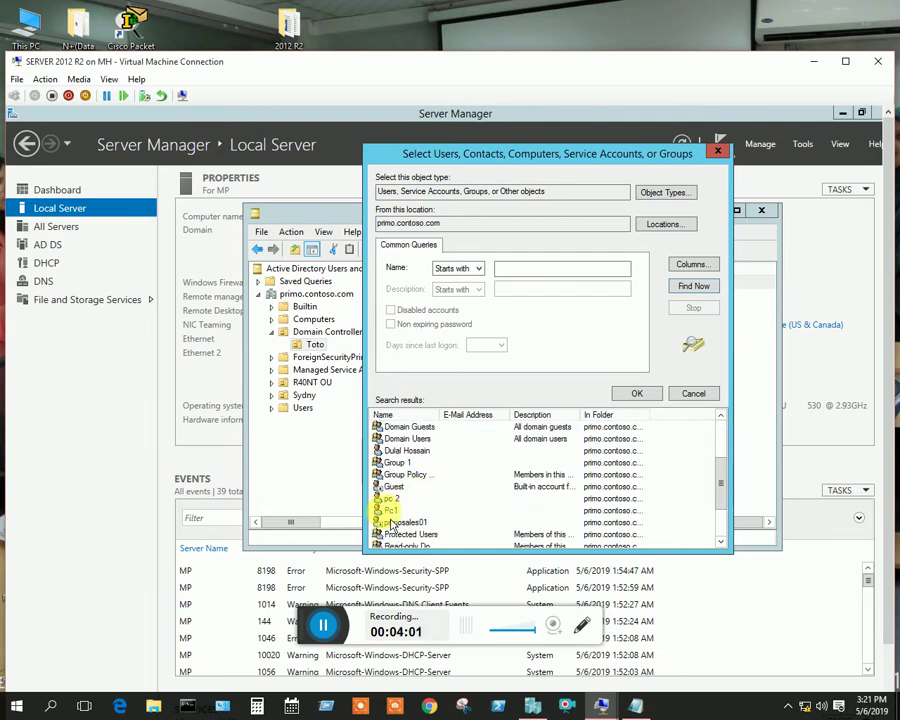
left_click(392, 510)
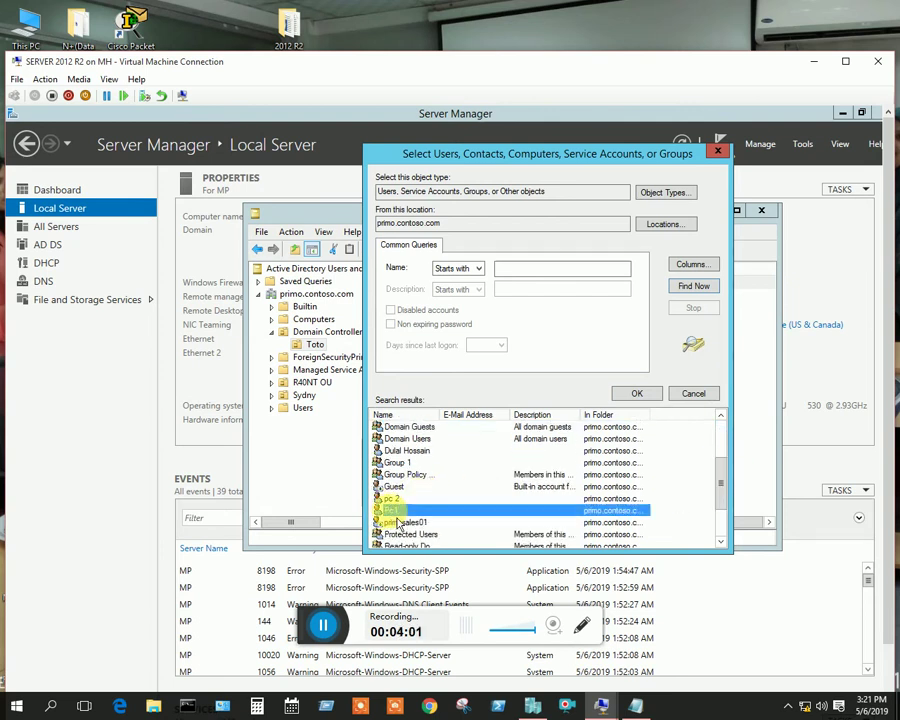
left_click(657, 398)
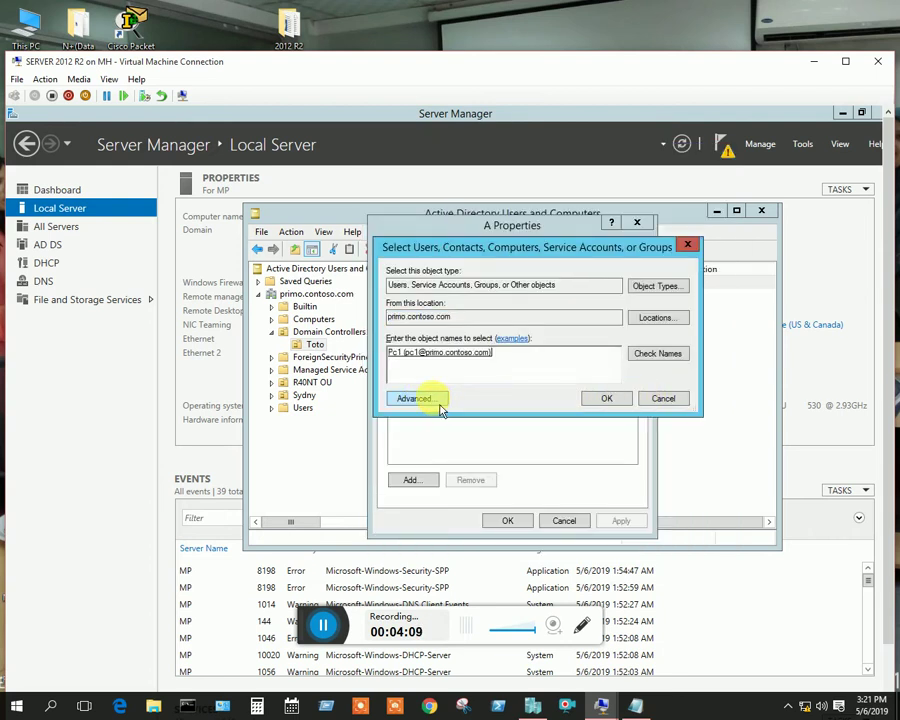
Pick pc 2 as well, add both users to group A and save
left_click(438, 403)
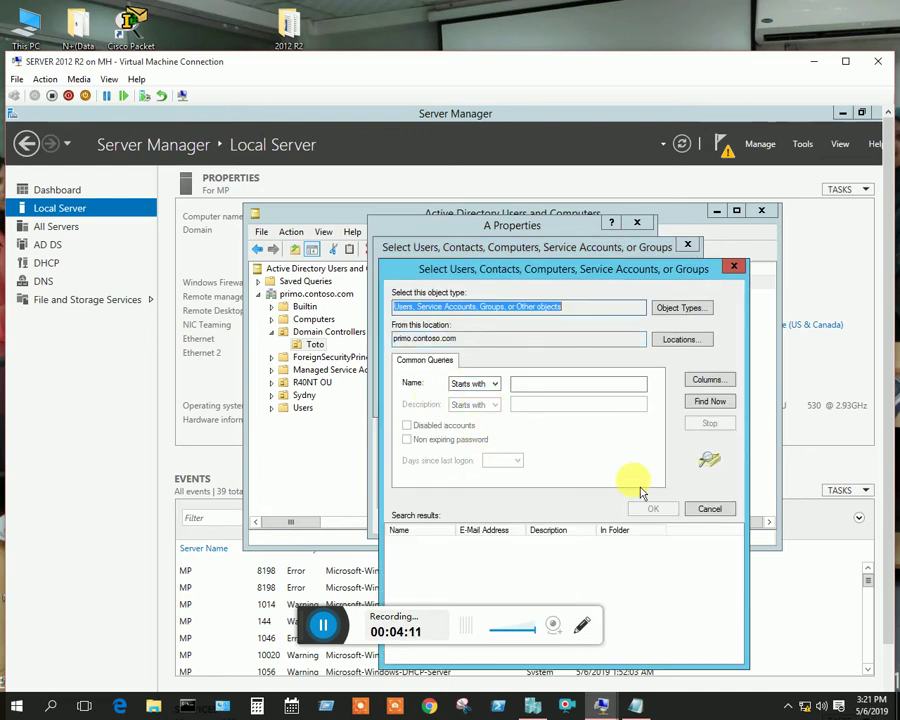
left_click(710, 401)
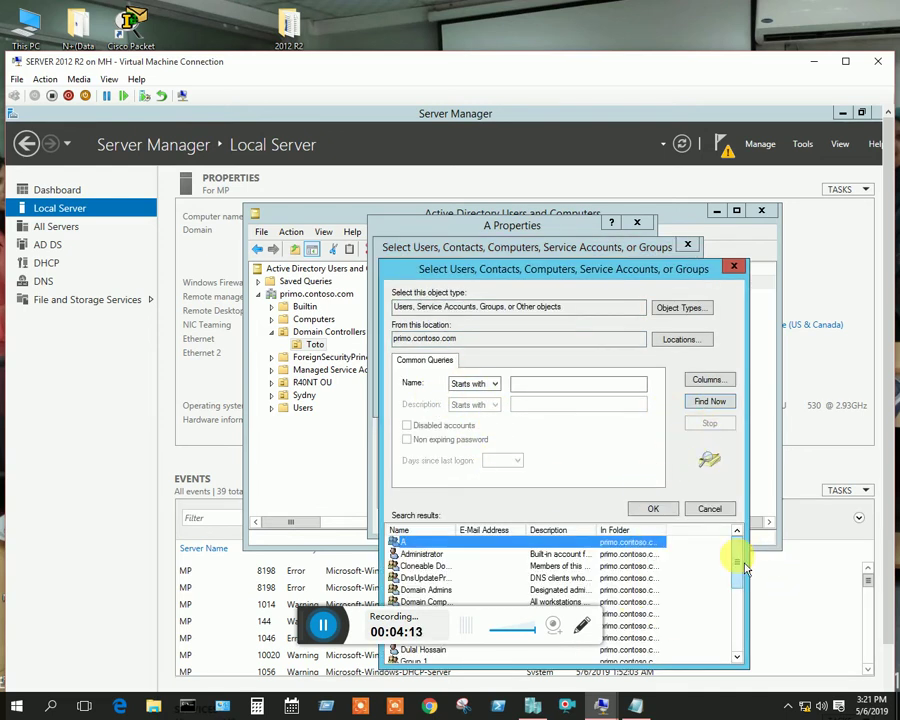
left_click_drag(745, 568, 715, 603)
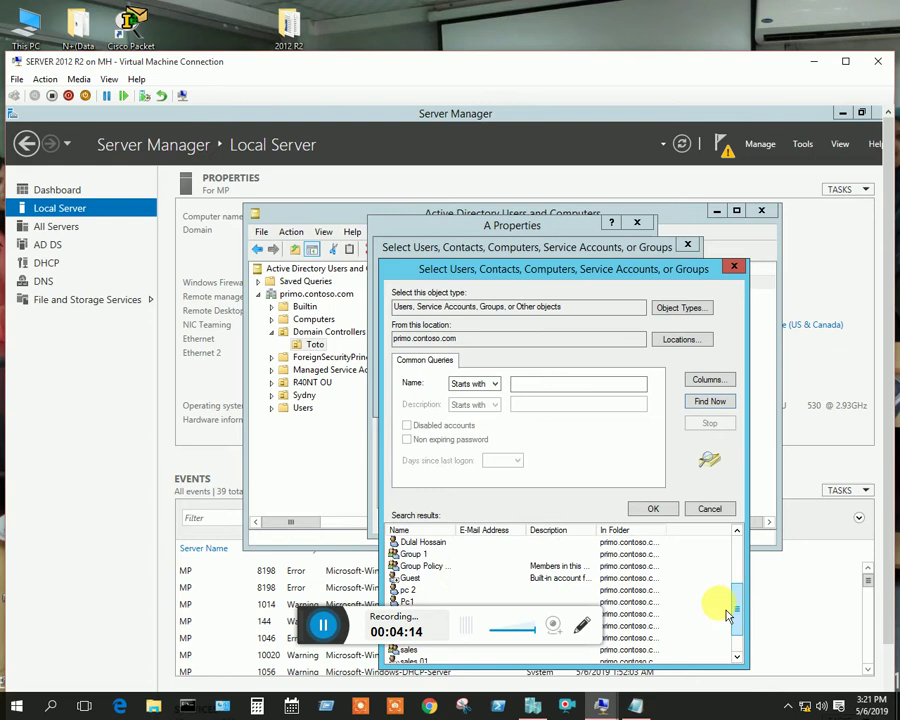
left_click(410, 601)
left_click(645, 509)
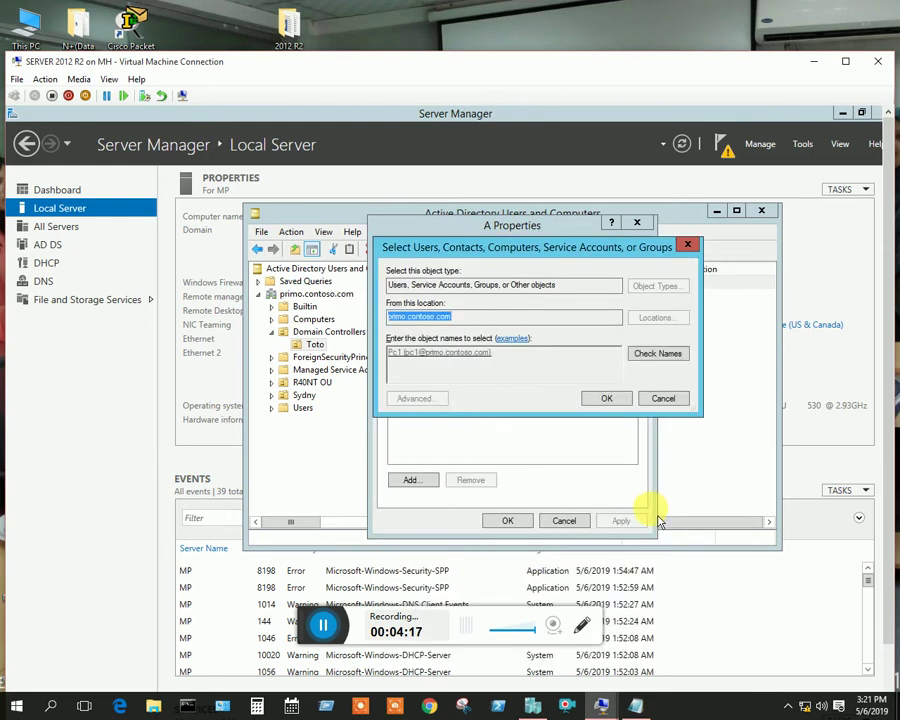
left_click(607, 399)
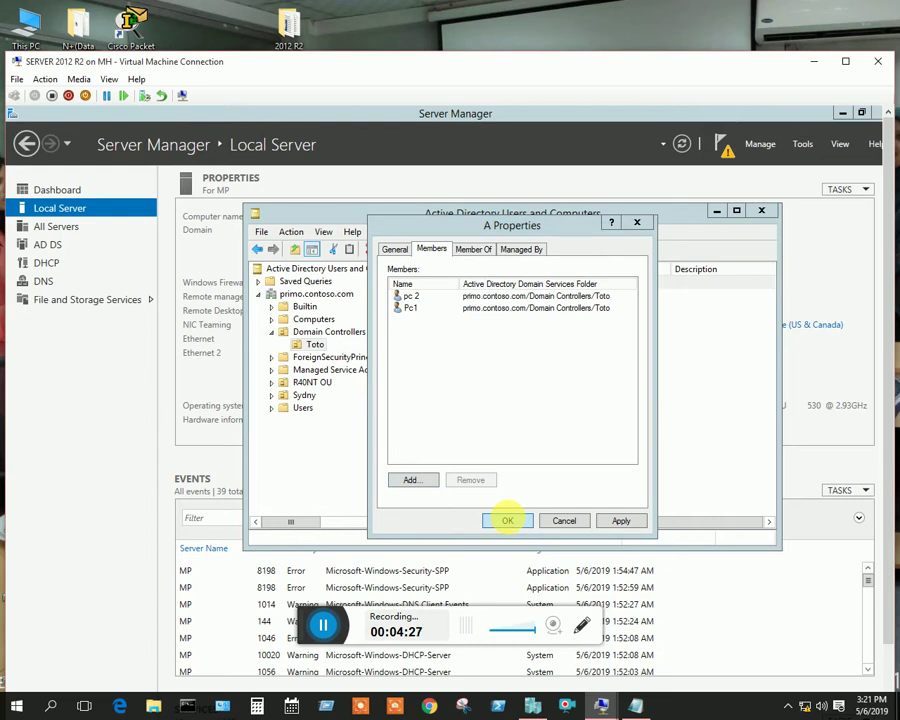
left_click(507, 520)
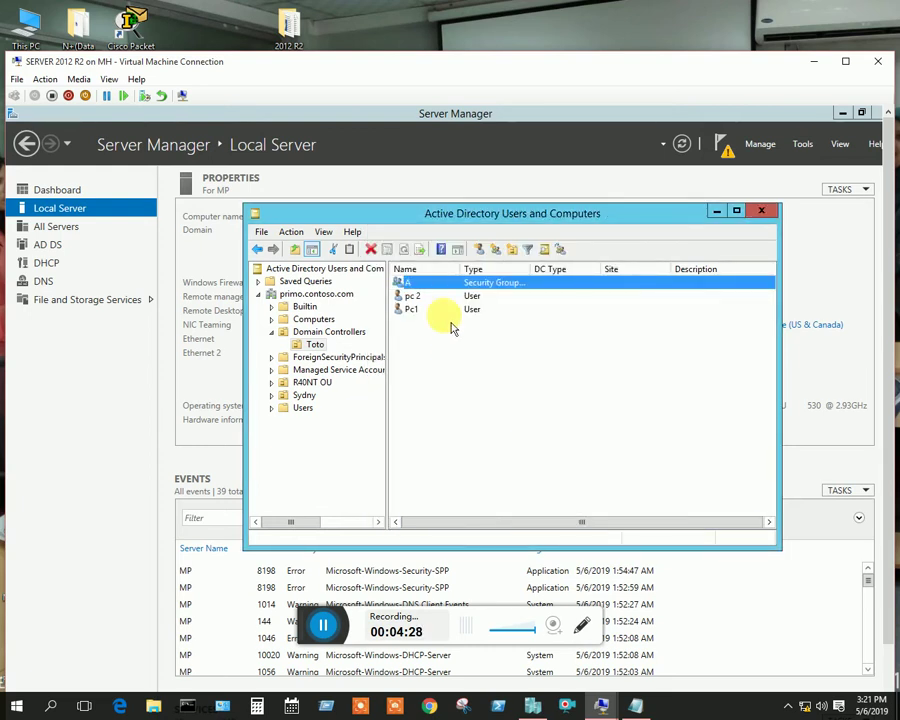
key("Return")
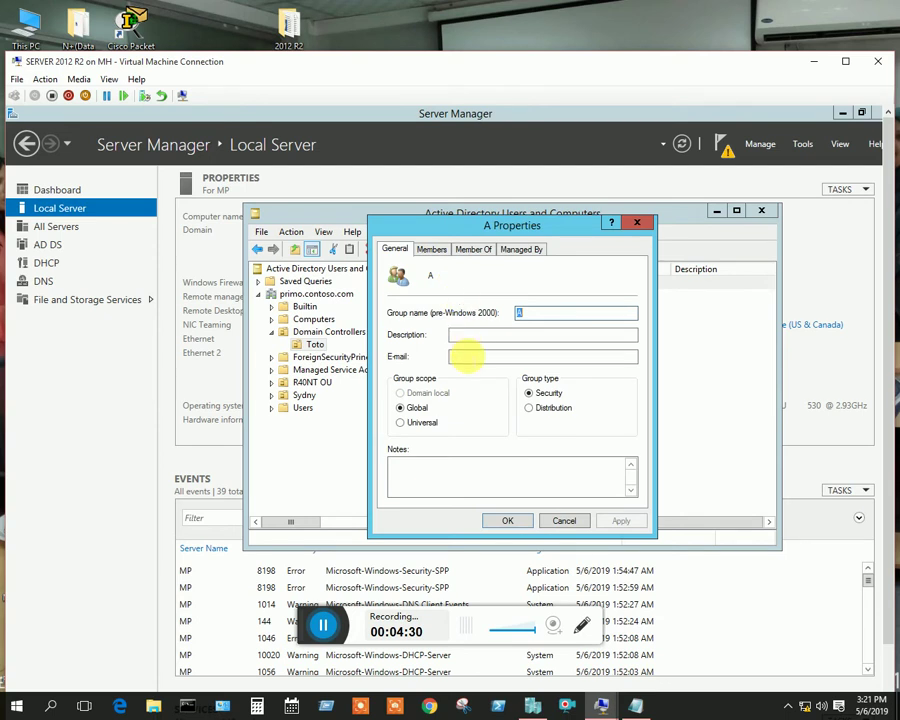
left_click(439, 256)
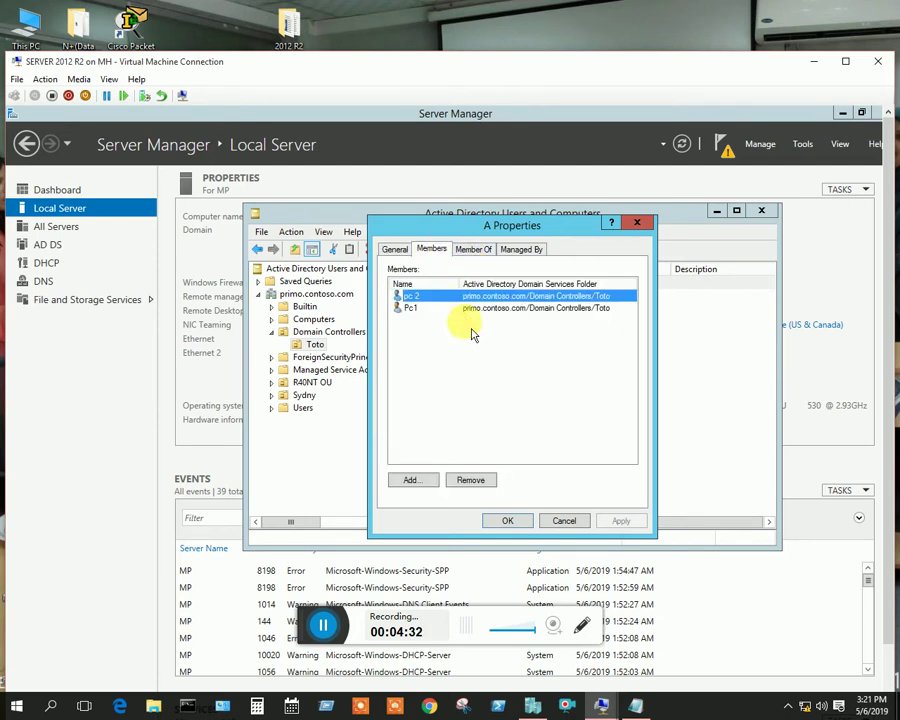
left_click(637, 222)
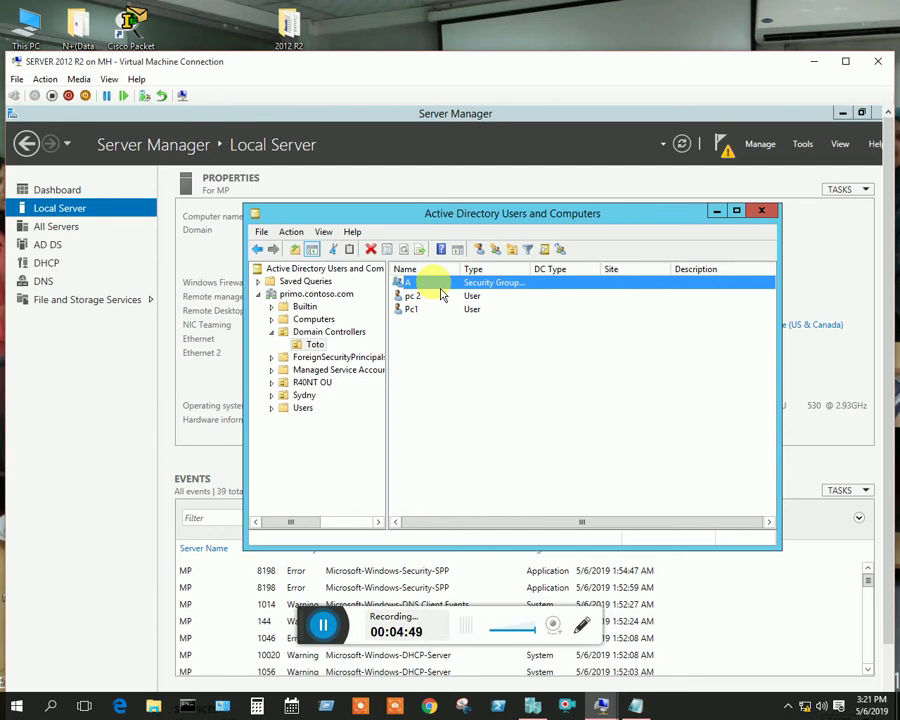
double_click(440, 288)
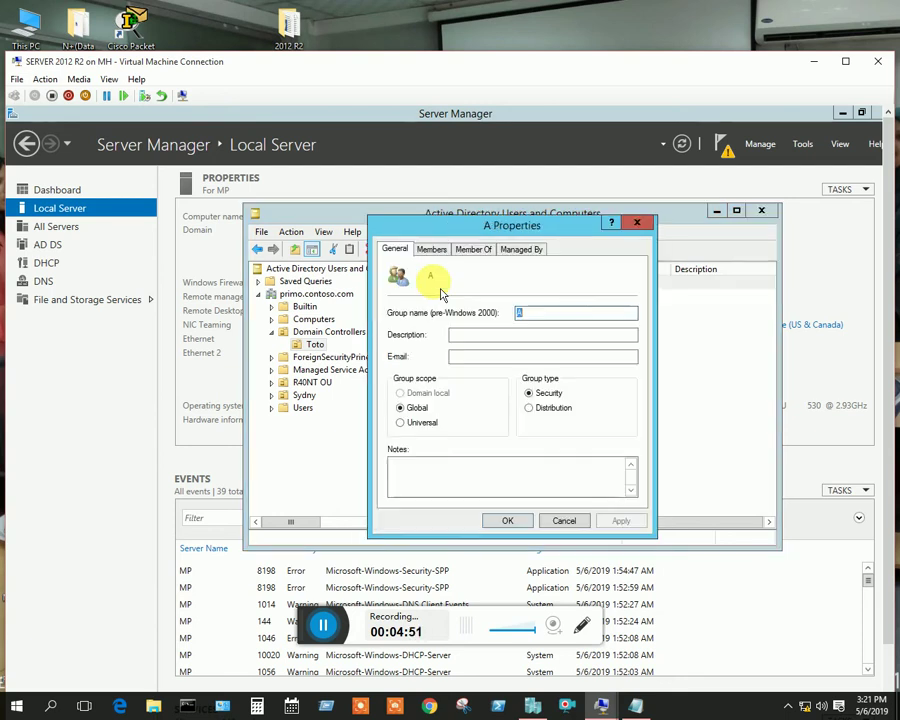
left_click(431, 249)
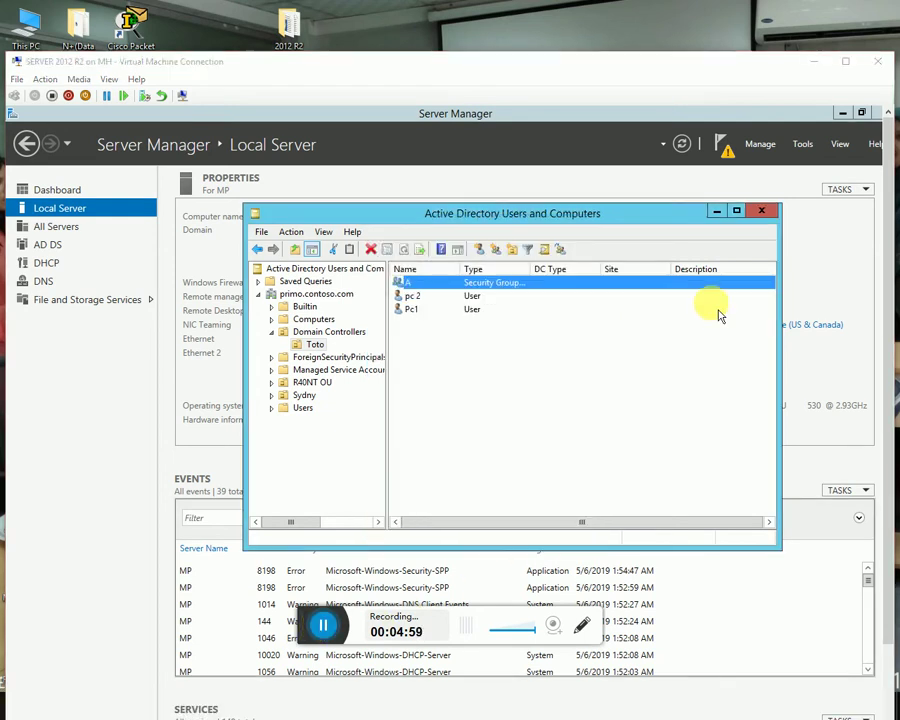
right_click(466, 343)
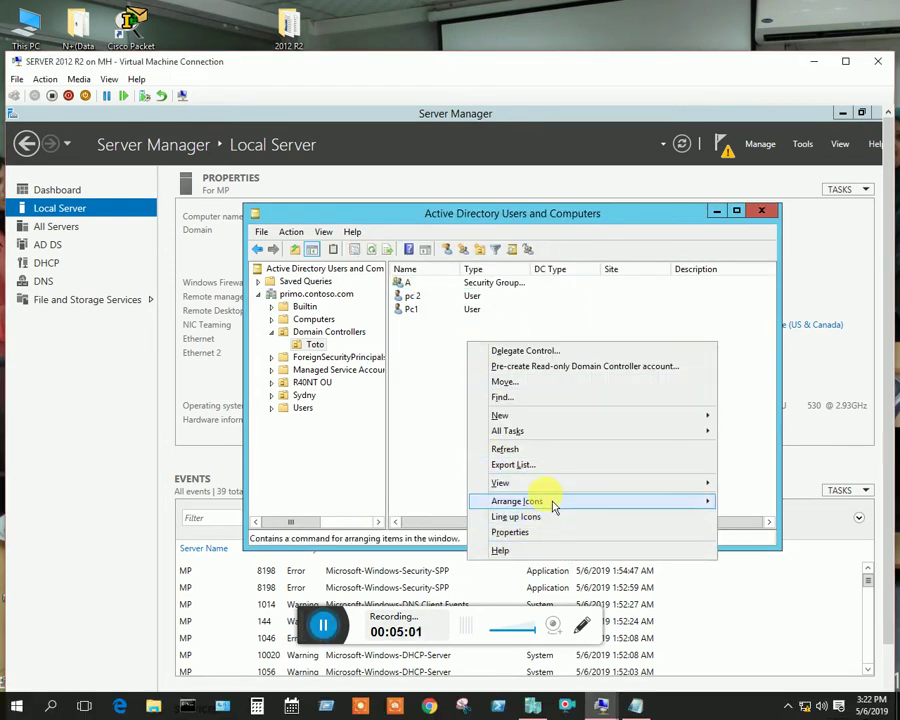
Start a new user pc3 in Toto with its name and logon name filled in
mouse_move(706, 416)
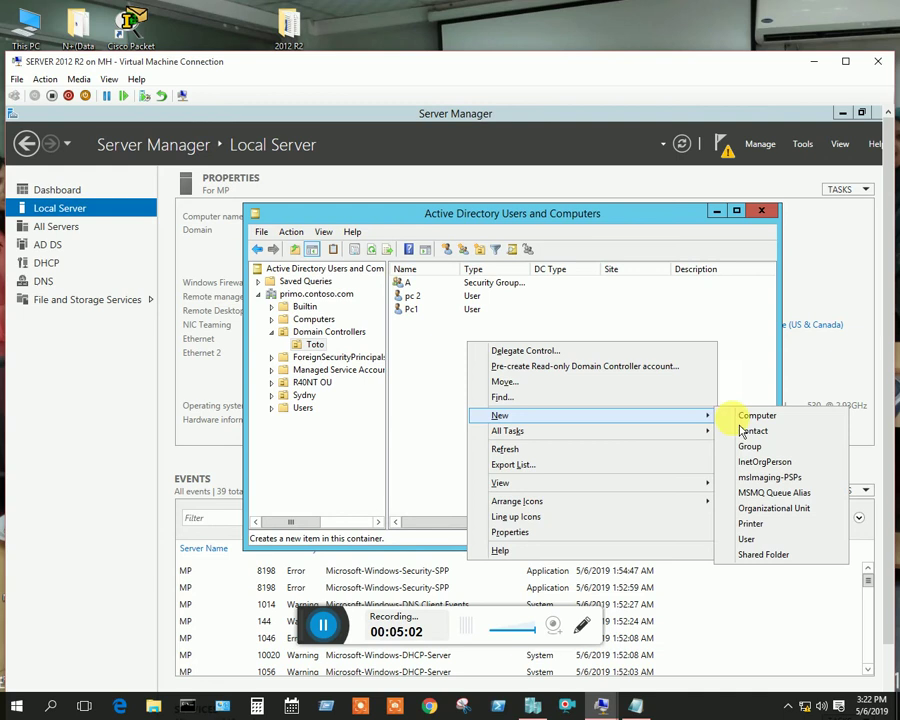
left_click(746, 539)
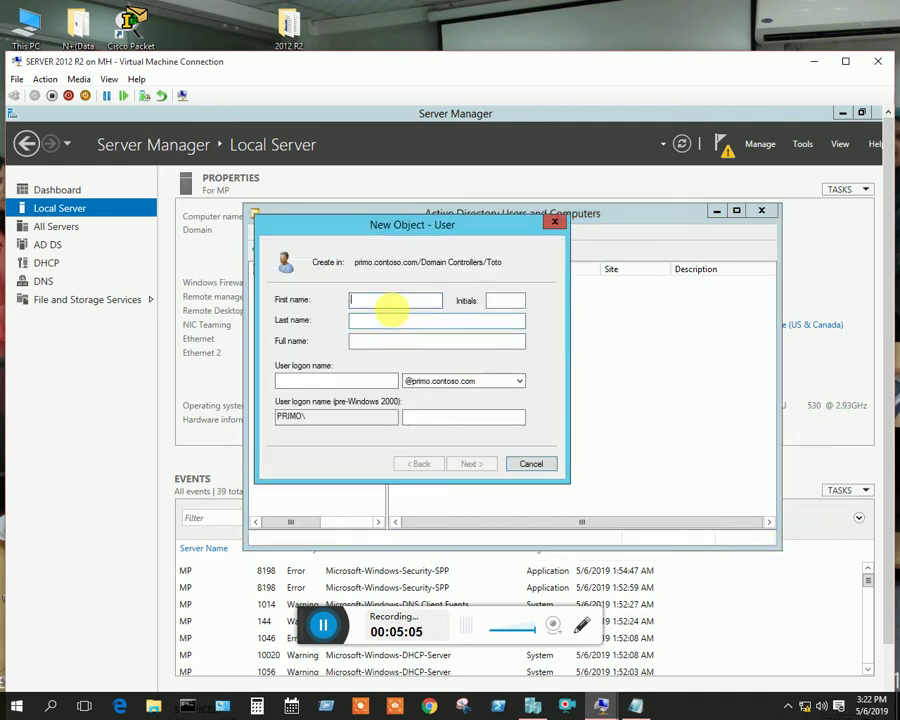
type("pc3")
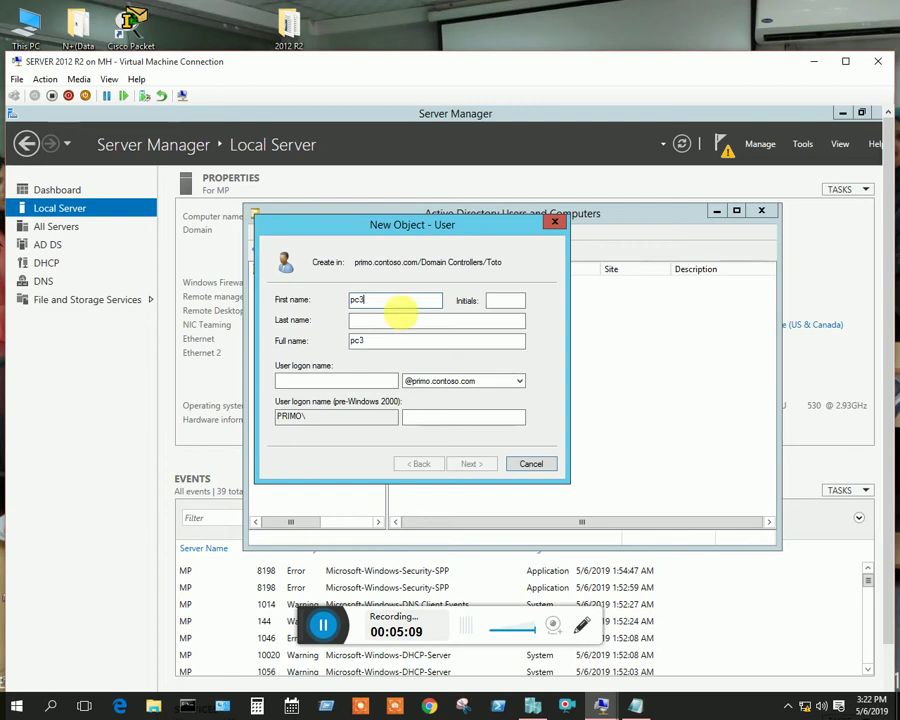
left_click(318, 380)
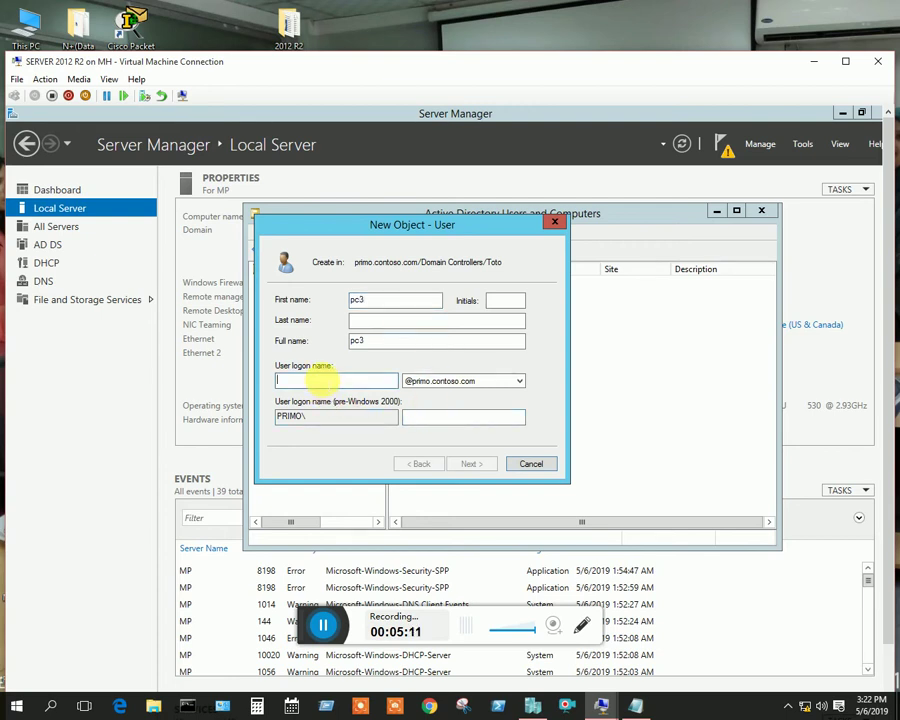
type("pc3")
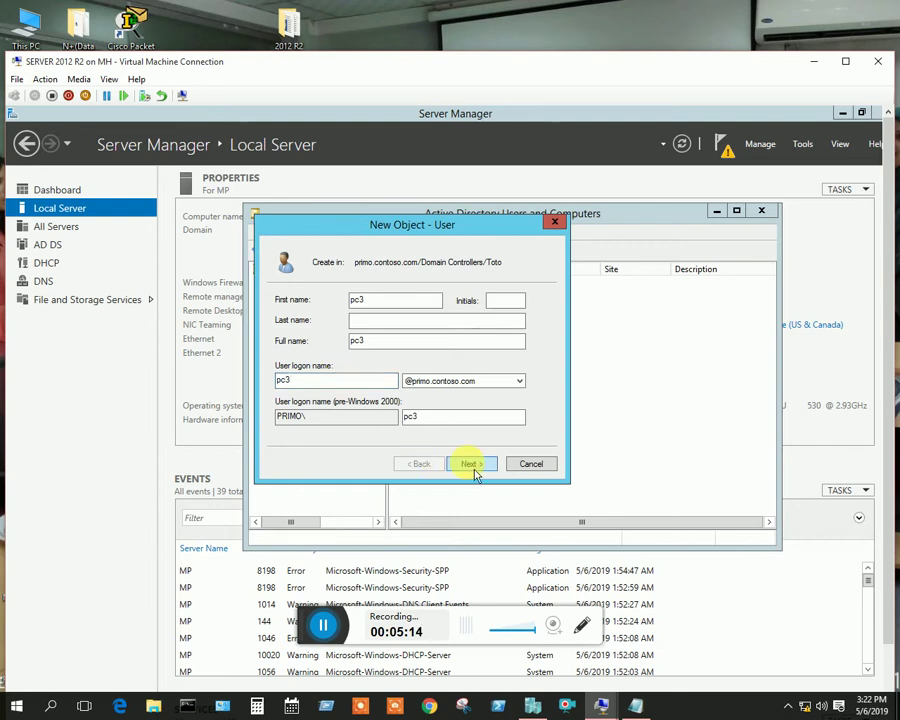
left_click(471, 463)
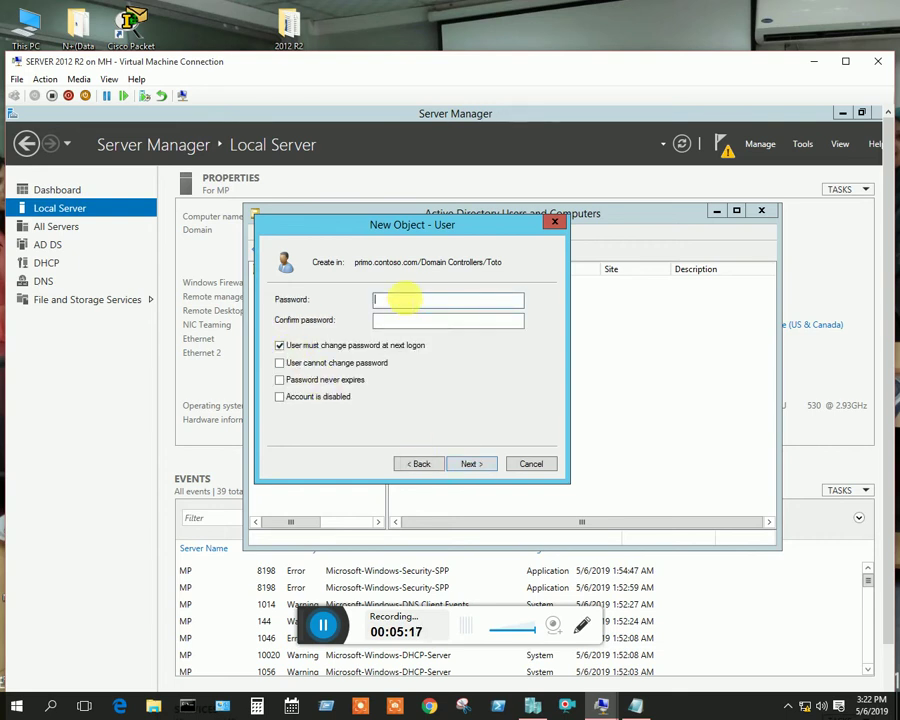
Set pc3's password so the user cannot change it and it never expires, then create it
type("P")
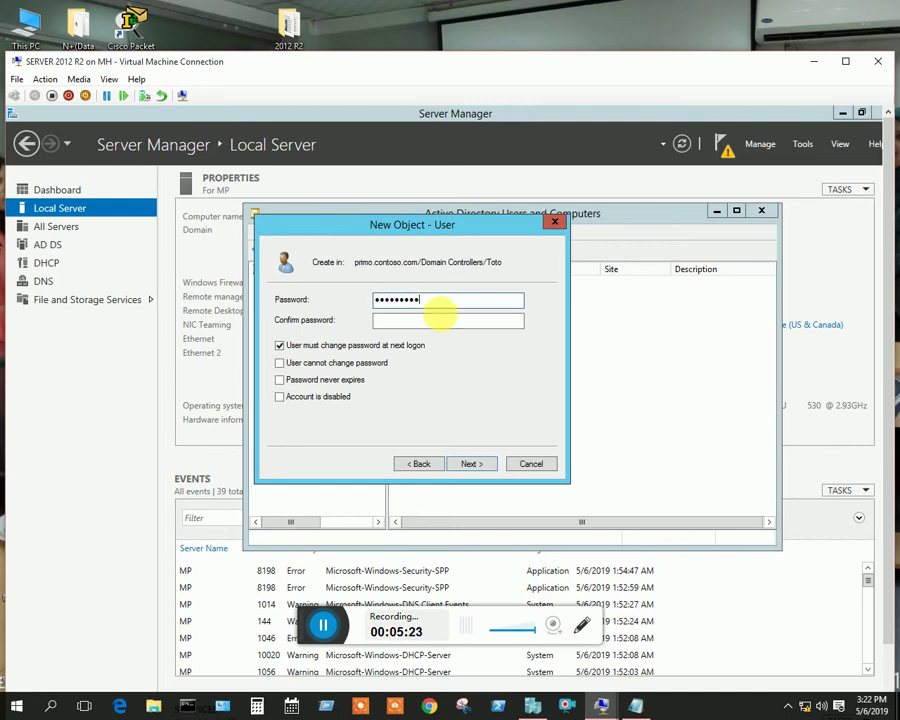
left_click(427, 320)
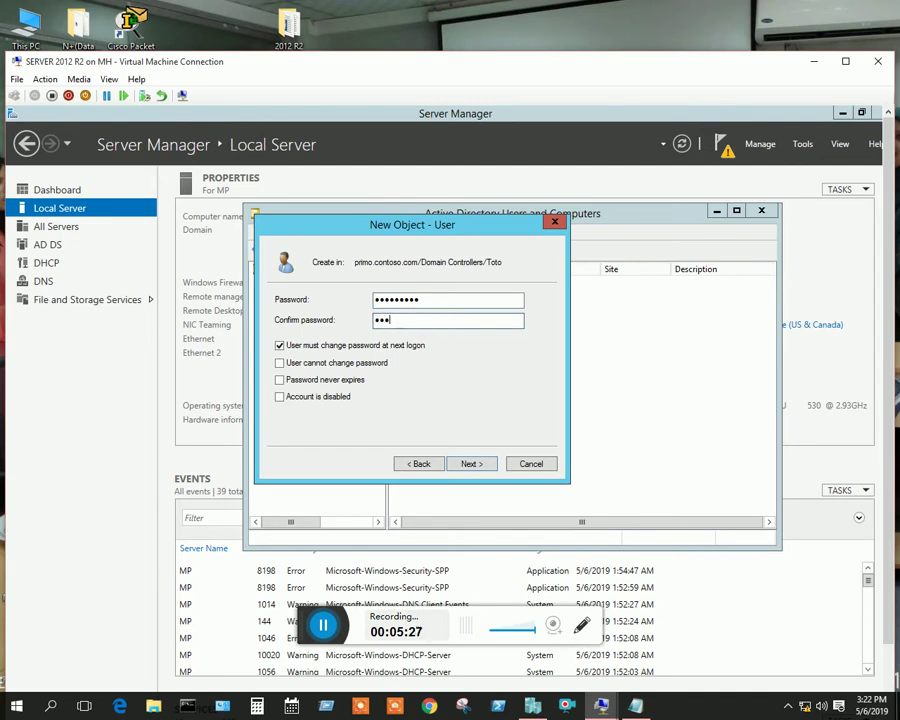
type("••••••••")
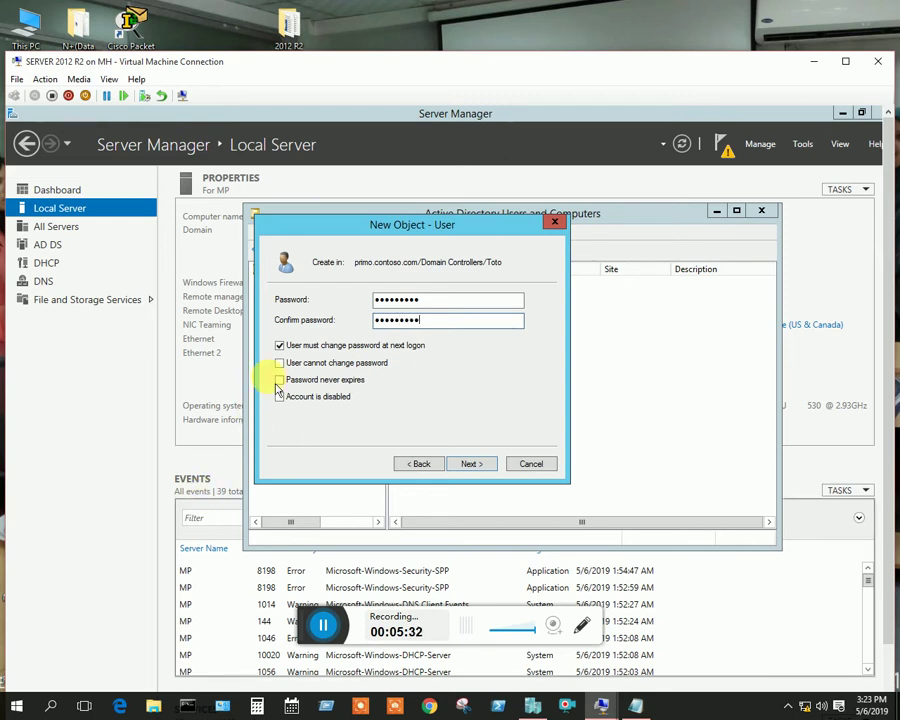
left_click(280, 345)
left_click(280, 363)
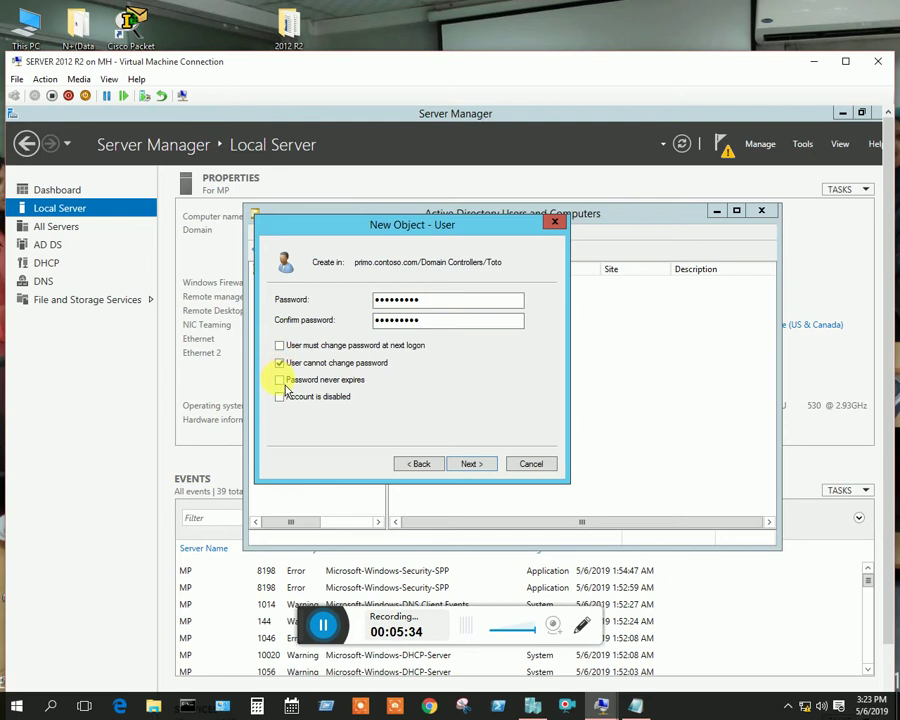
left_click(281, 380)
left_click(468, 464)
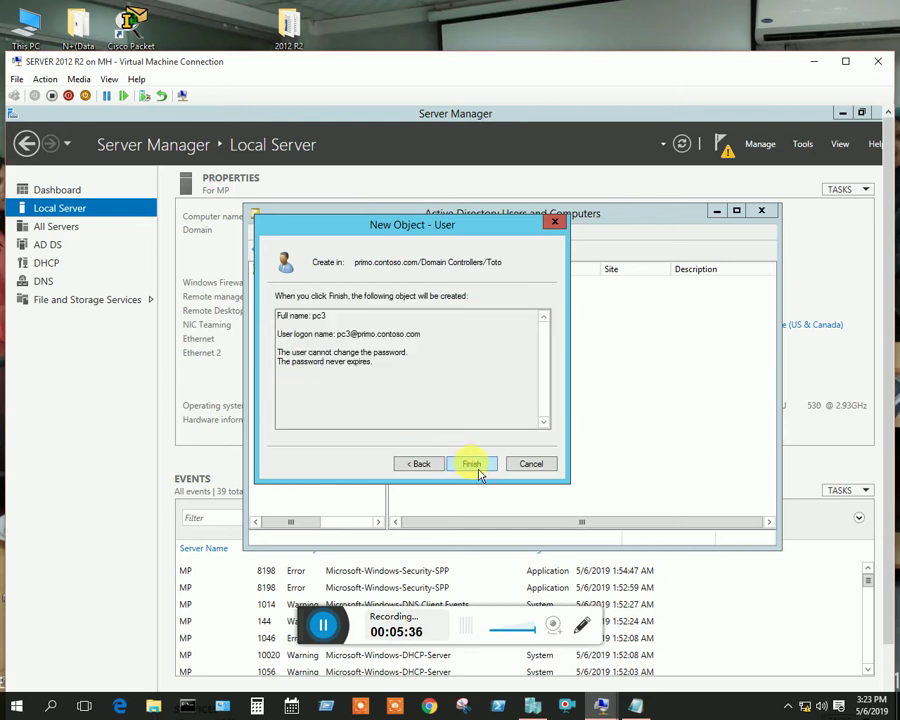
left_click(474, 466)
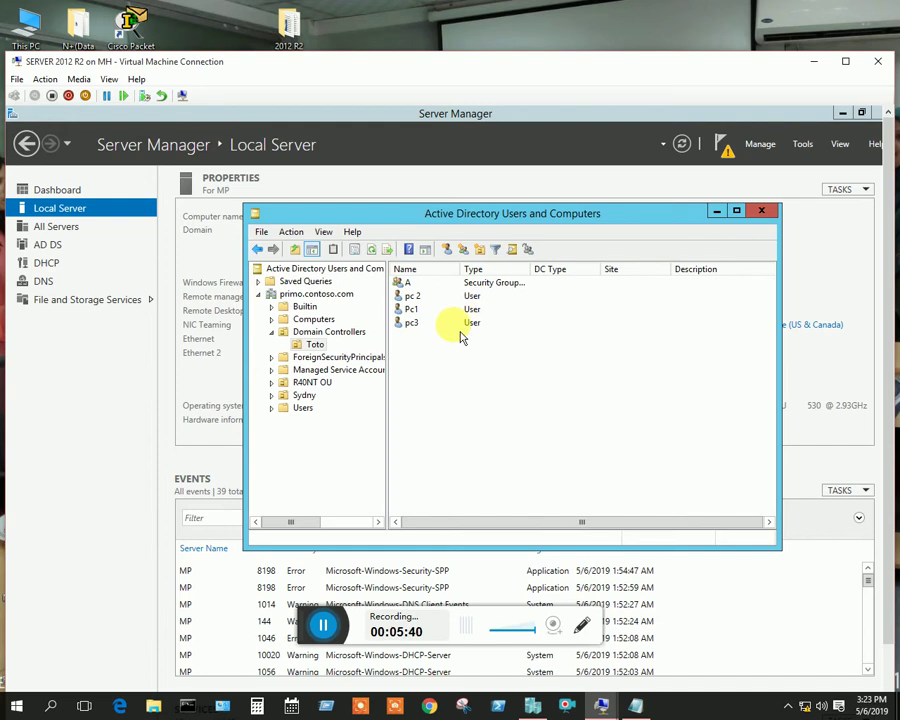
Review group A's members pc 2 and Pc1, then launch Delegate Control on Toto
double_click(466, 282)
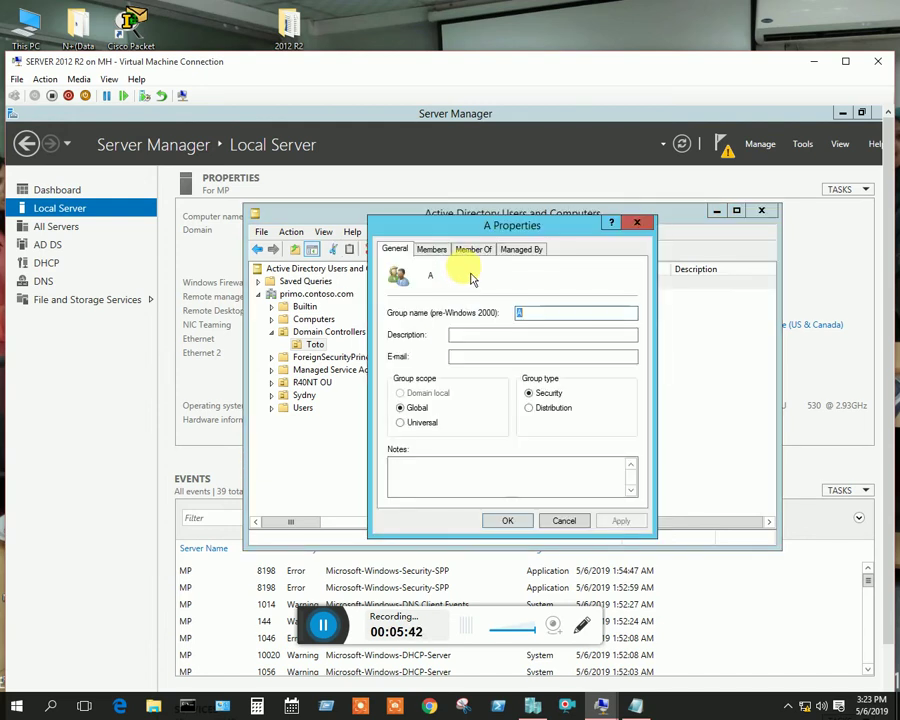
left_click(431, 249)
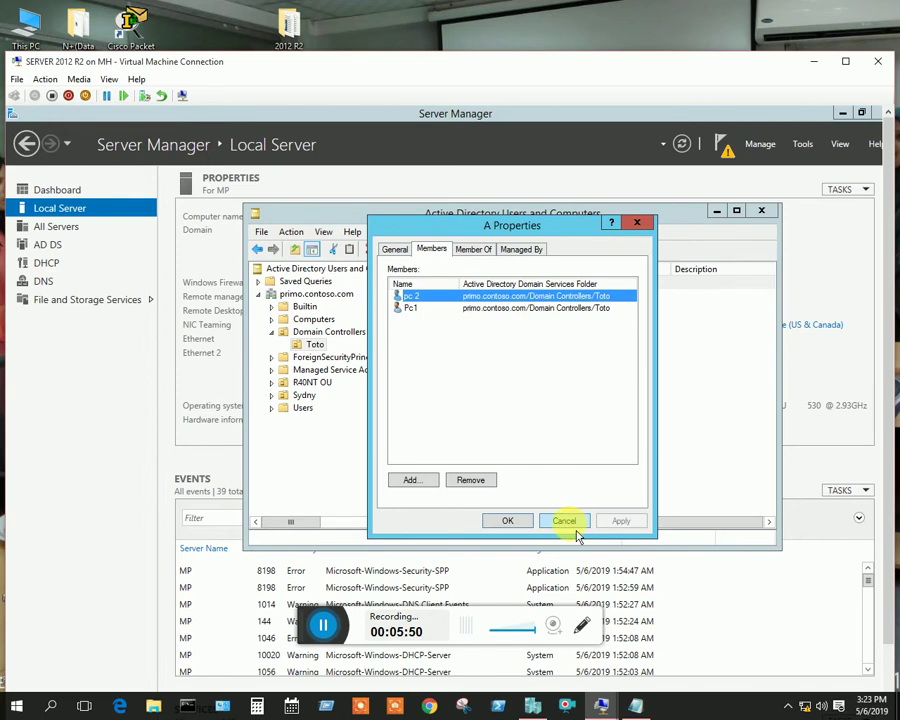
left_click(518, 521)
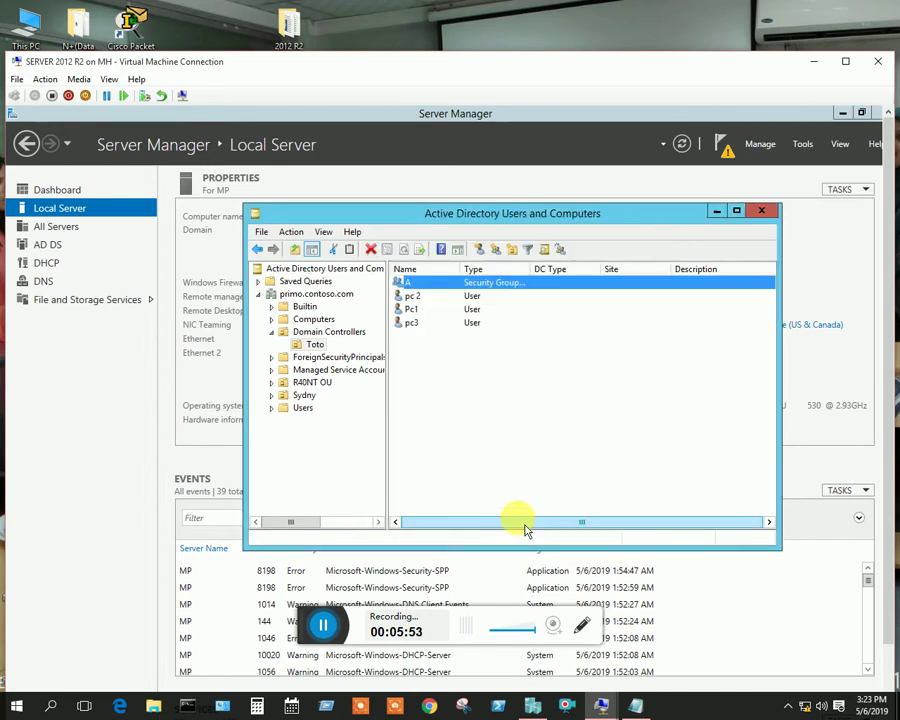
left_click(325, 626)
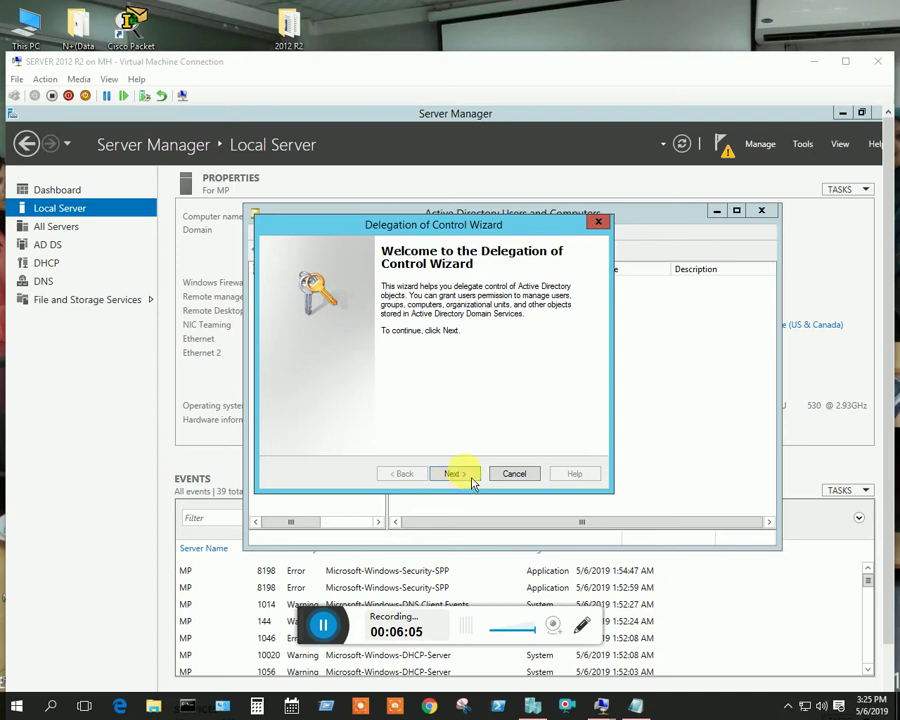
Choose group A (PRIMO\A) as the delegate in the Delegation of Control Wizard
left_click(474, 484)
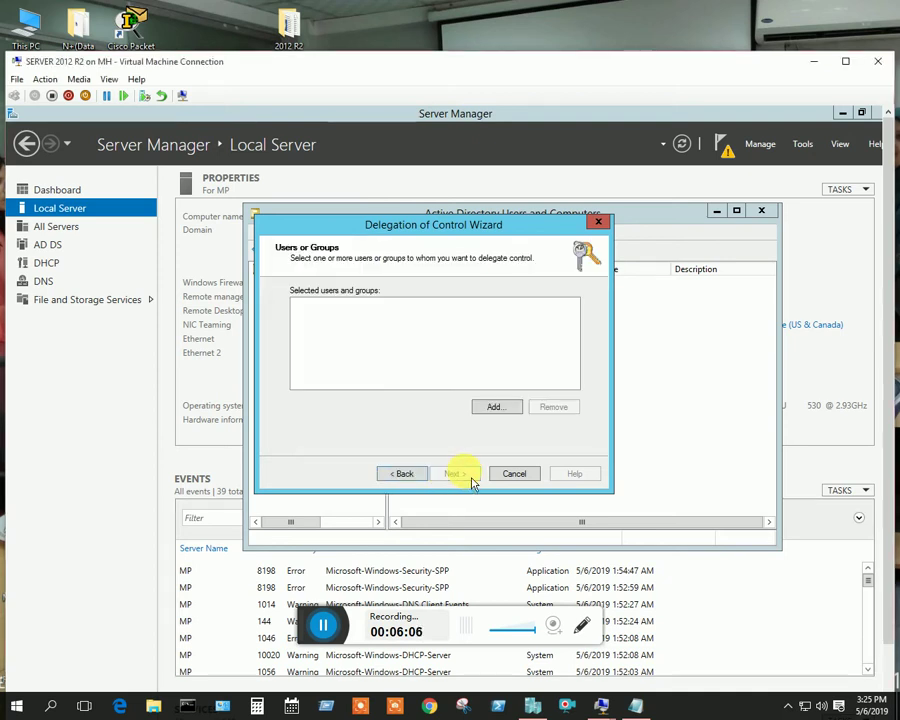
left_click(502, 408)
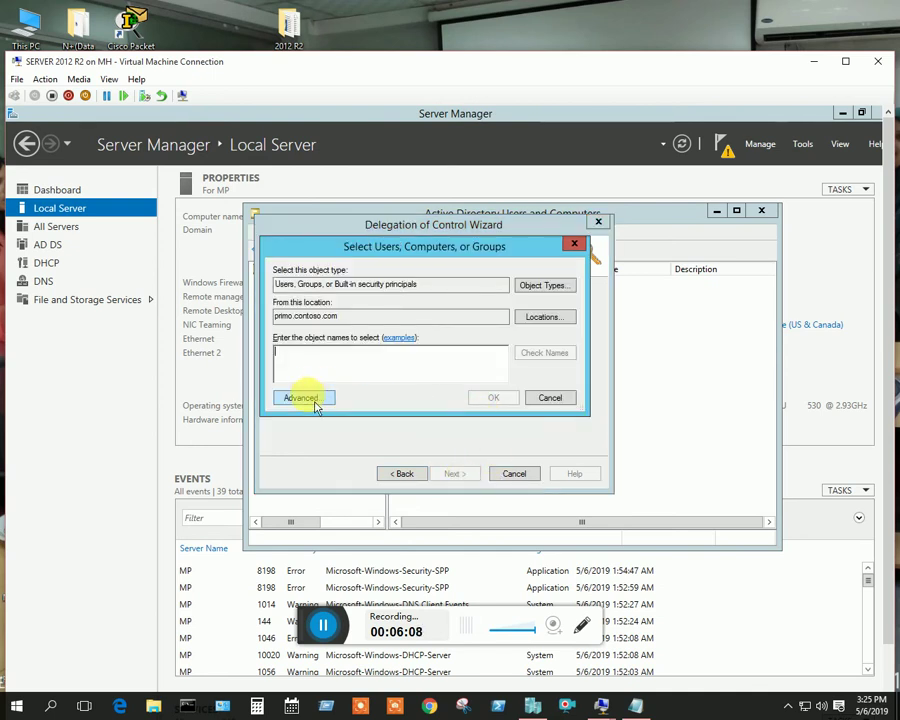
left_click(305, 398)
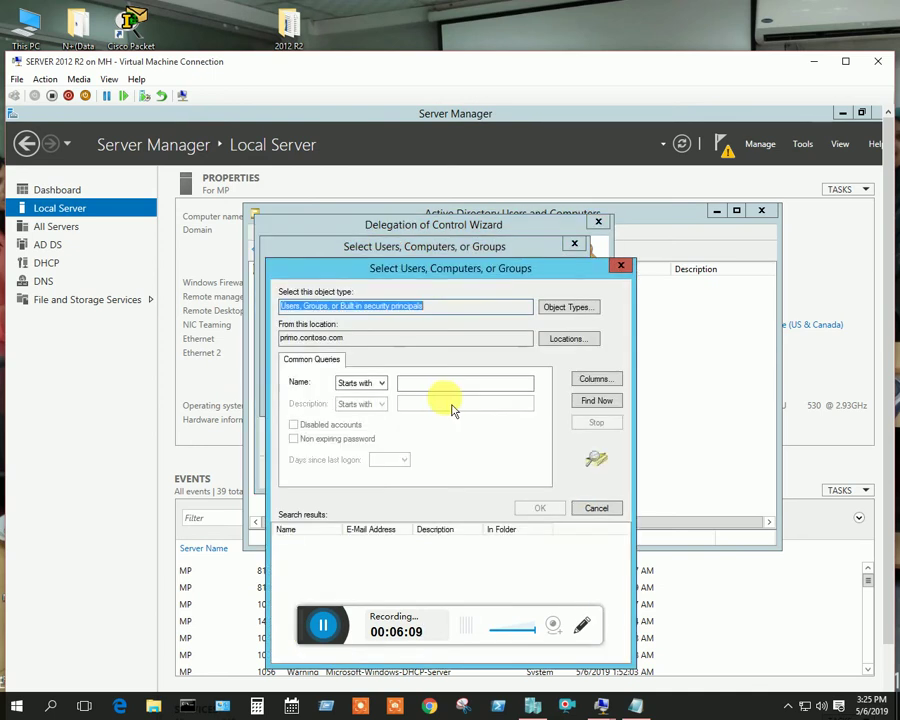
left_click(601, 410)
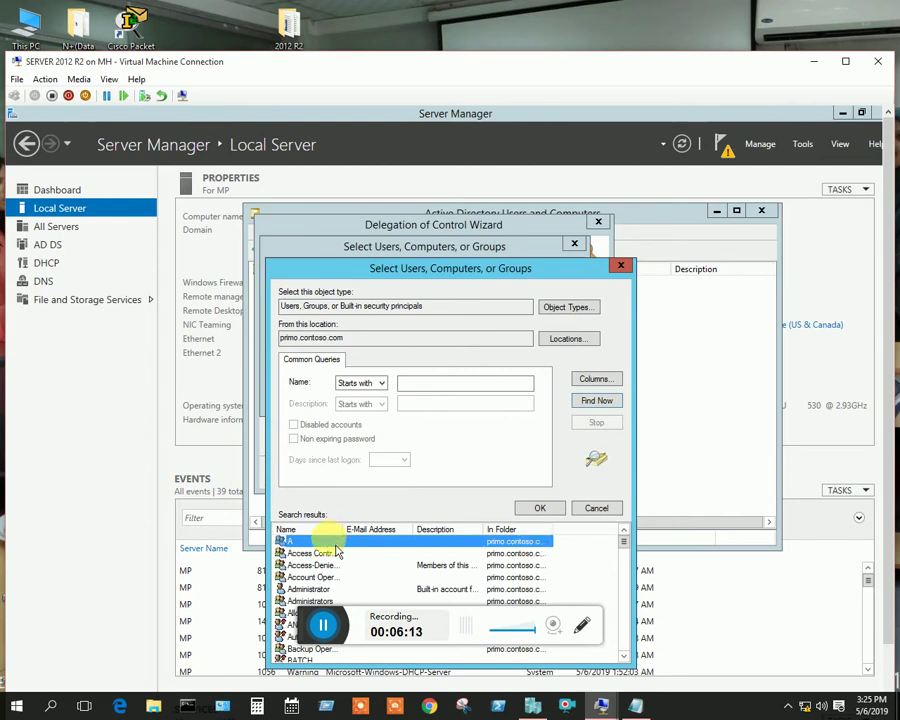
left_click(537, 508)
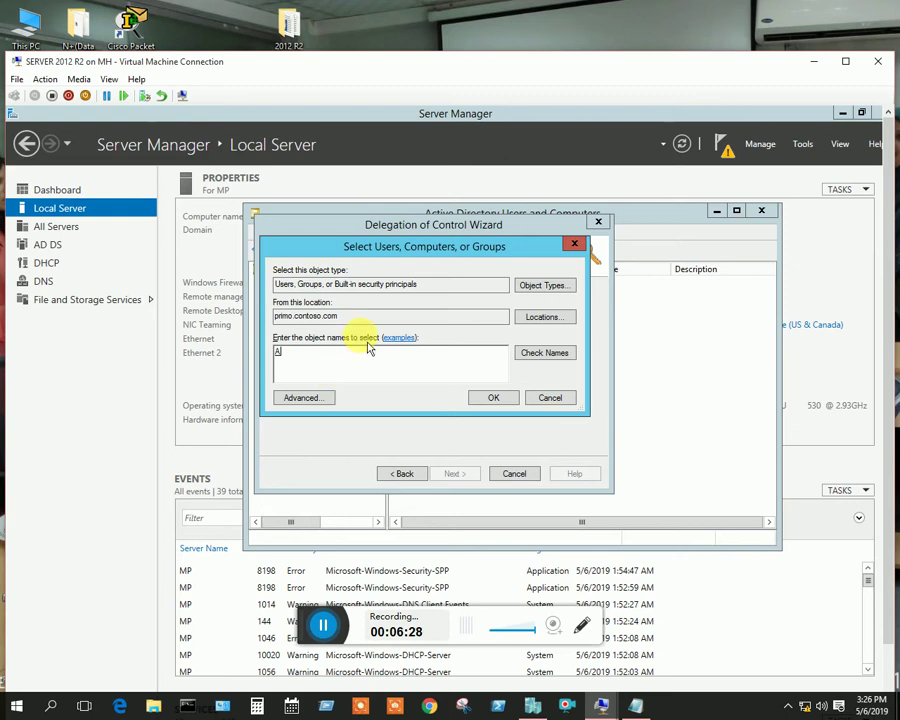
double_click(280, 353)
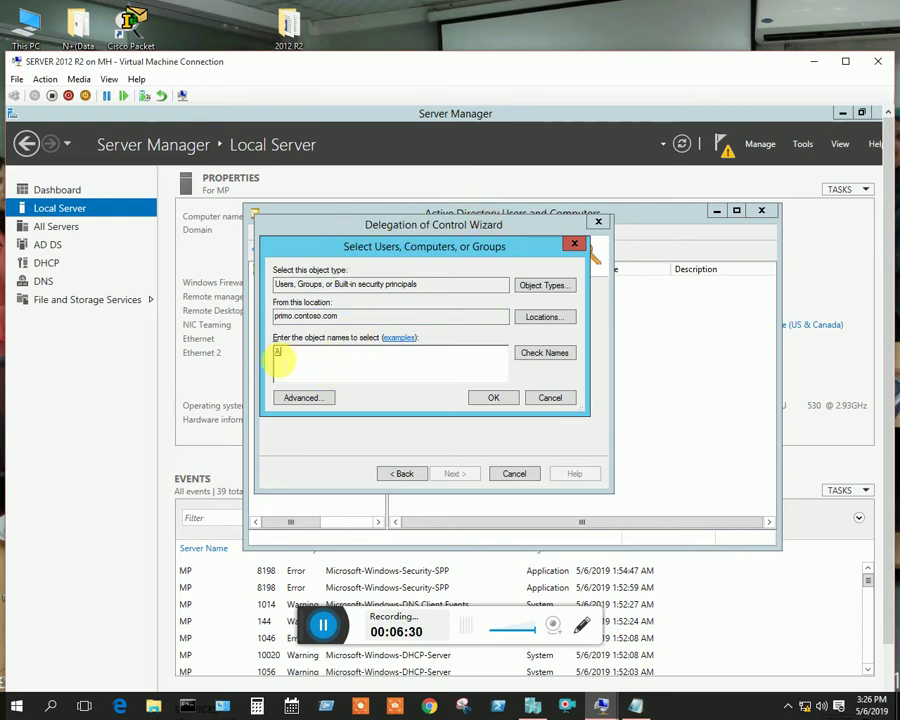
left_click(307, 366)
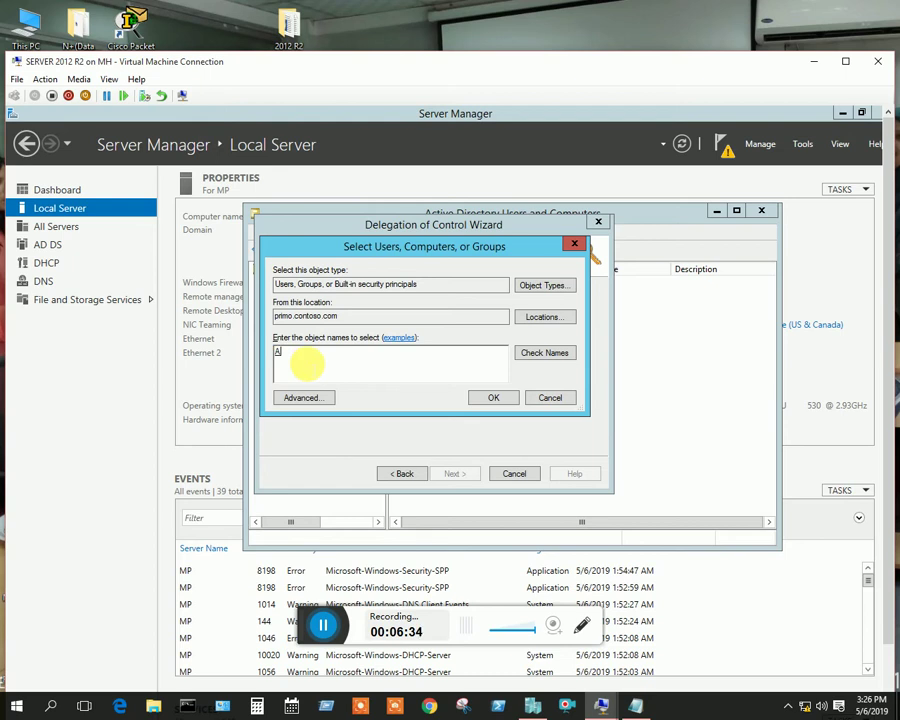
left_click(491, 398)
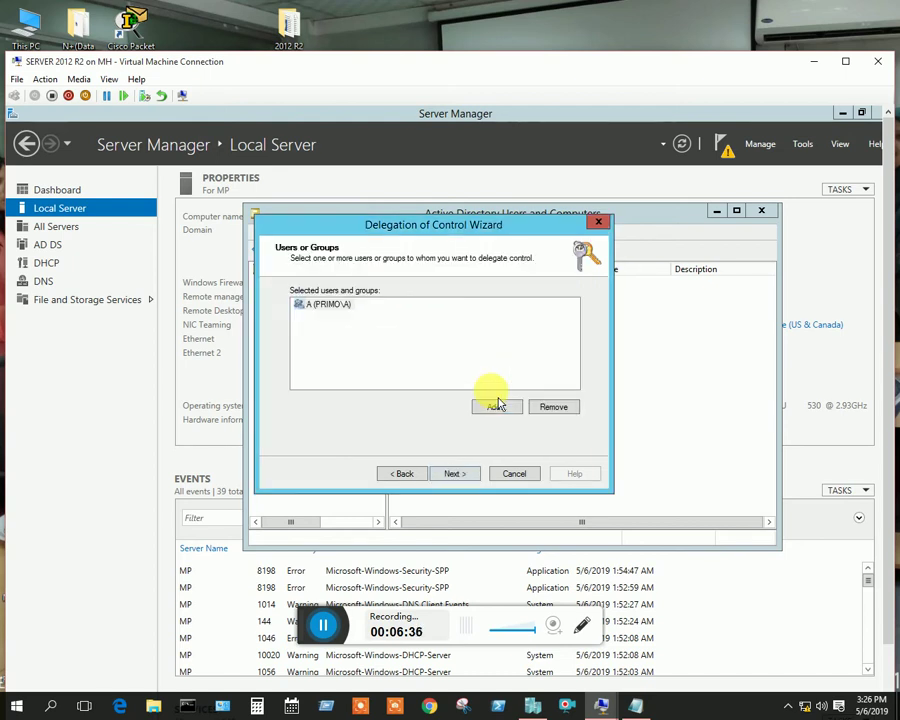
left_click(458, 474)
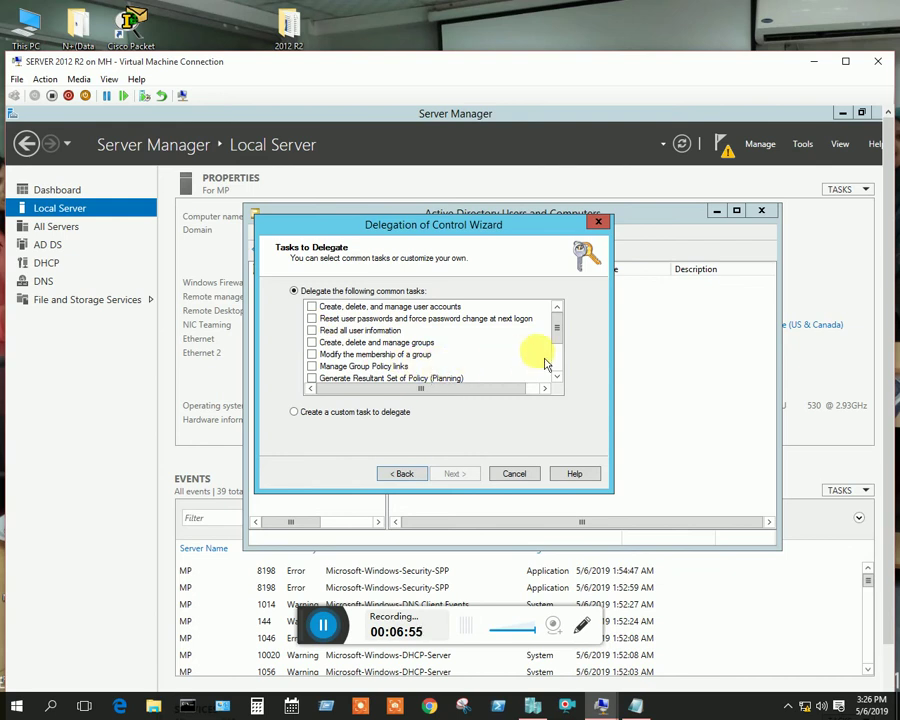
Delegate the reset user passwords task to group A and finish the wizard
mouse_move(565, 338)
left_mouse_down()
mouse_move(565, 360)
mouse_move(559, 356)
left_mouse_up()
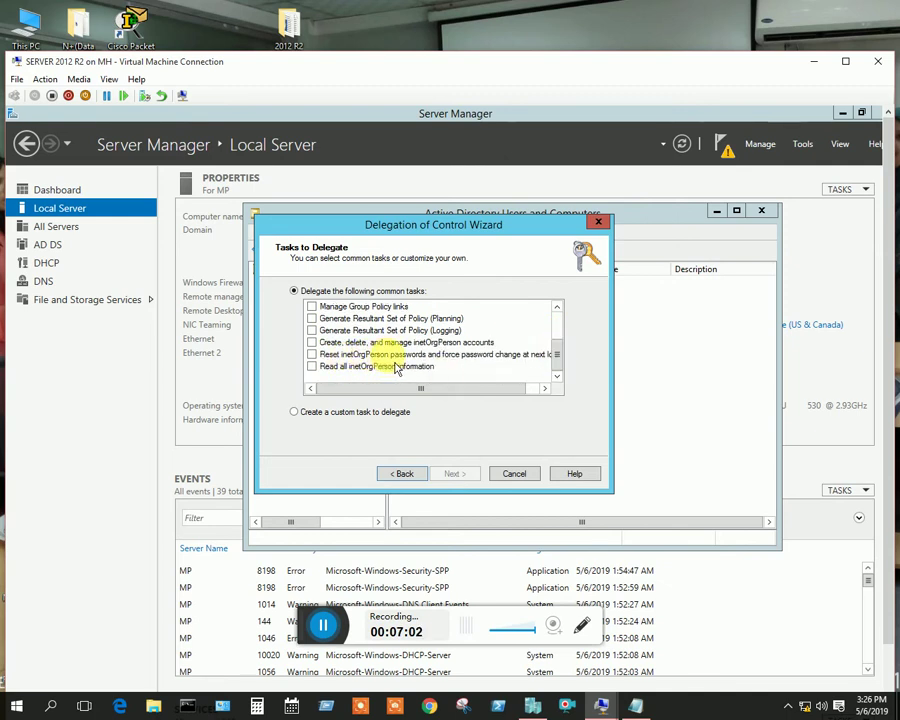
left_click(321, 356)
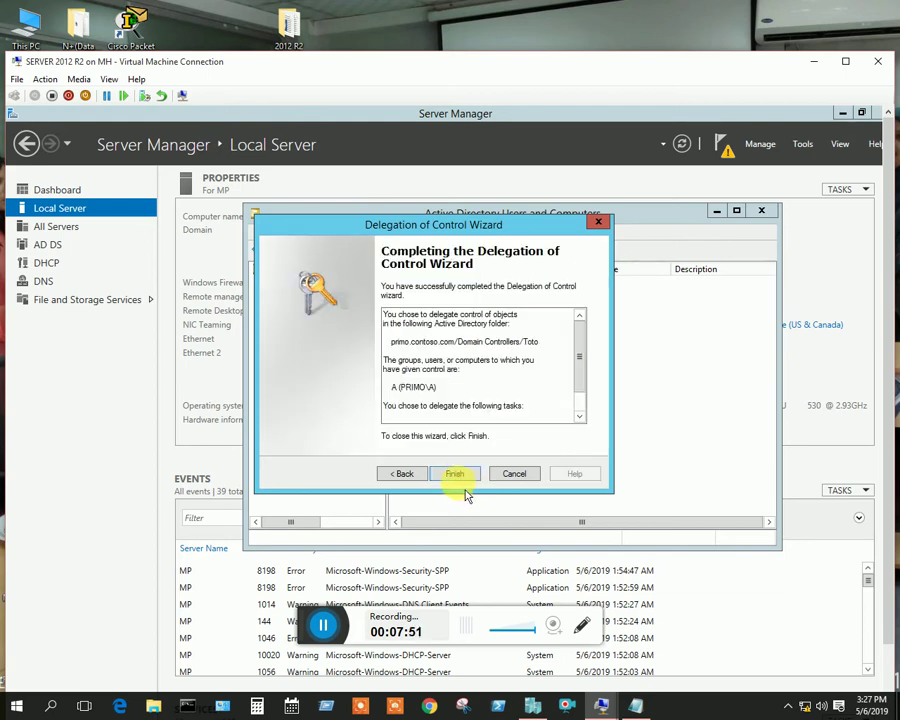
left_click(456, 477)
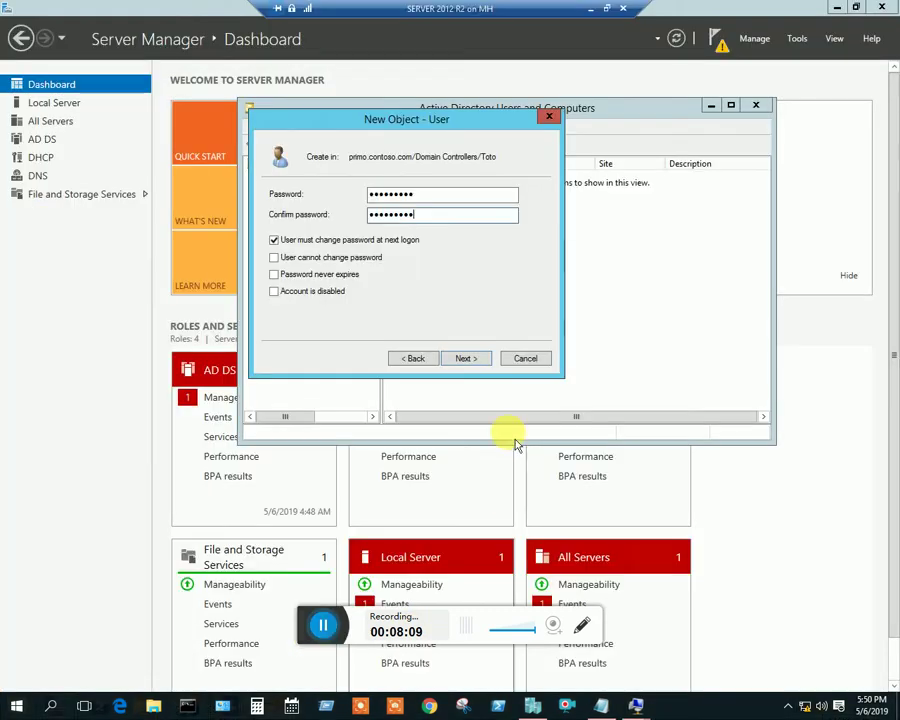
Finish creating pc1, then start a new Toto user with first and logon name pc2
left_click(466, 359)
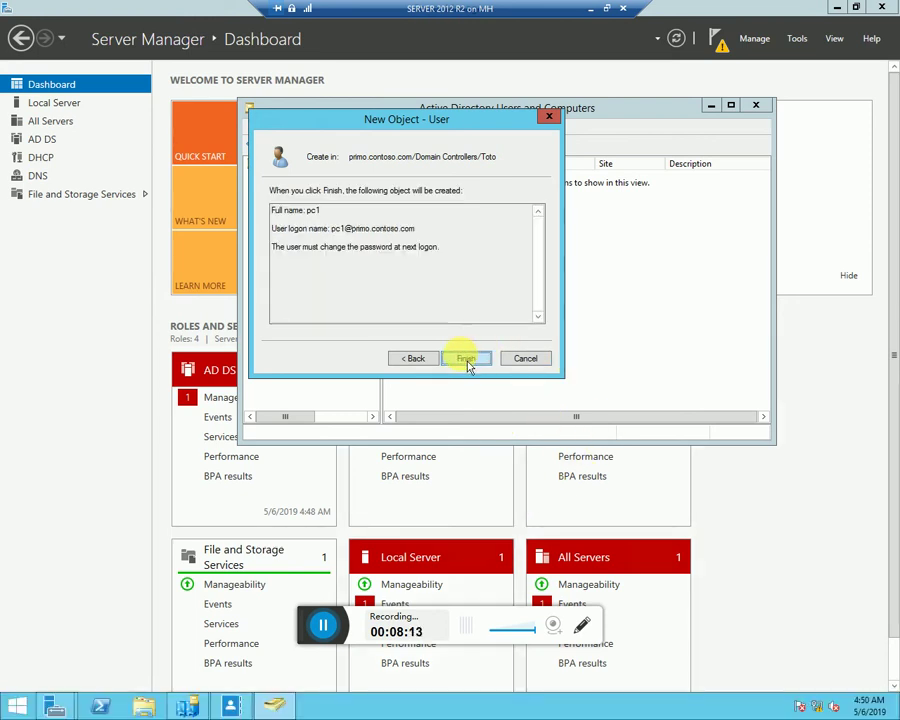
left_click(466, 359)
right_click(475, 249)
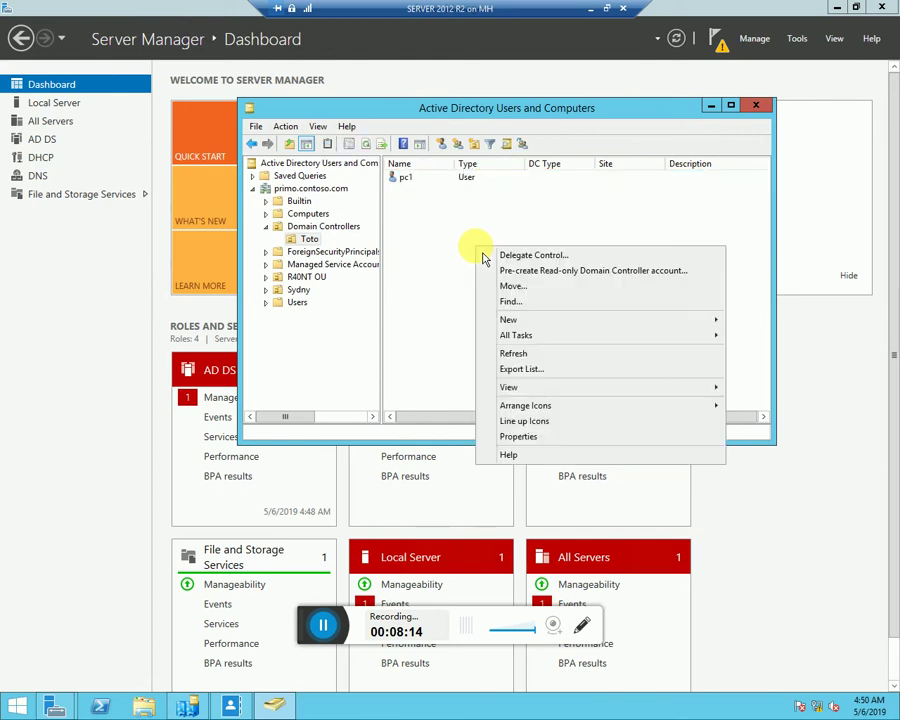
mouse_move(689, 322)
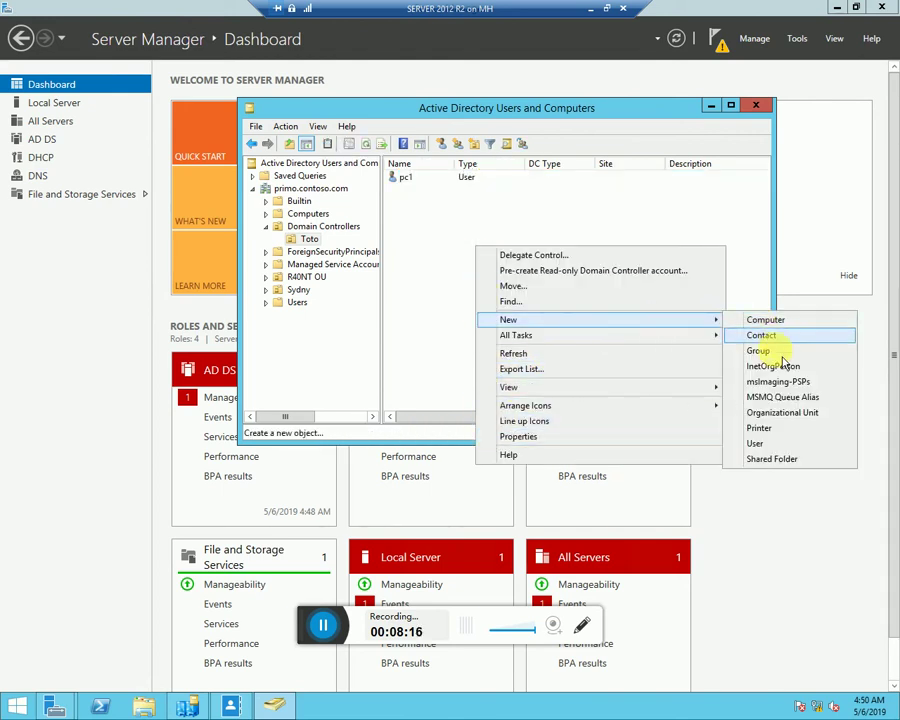
left_click(758, 443)
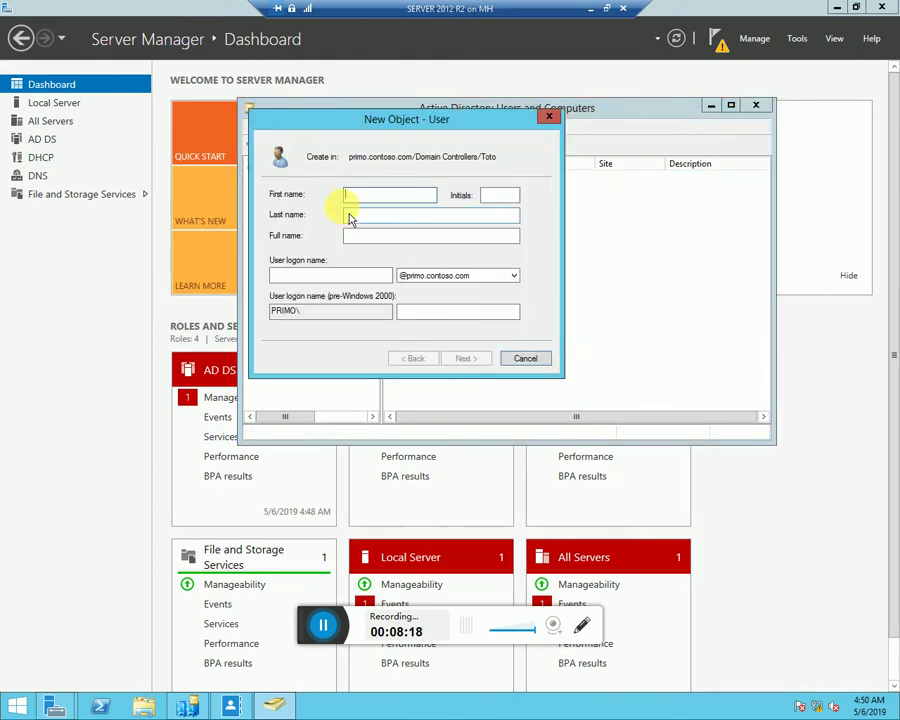
type("p")
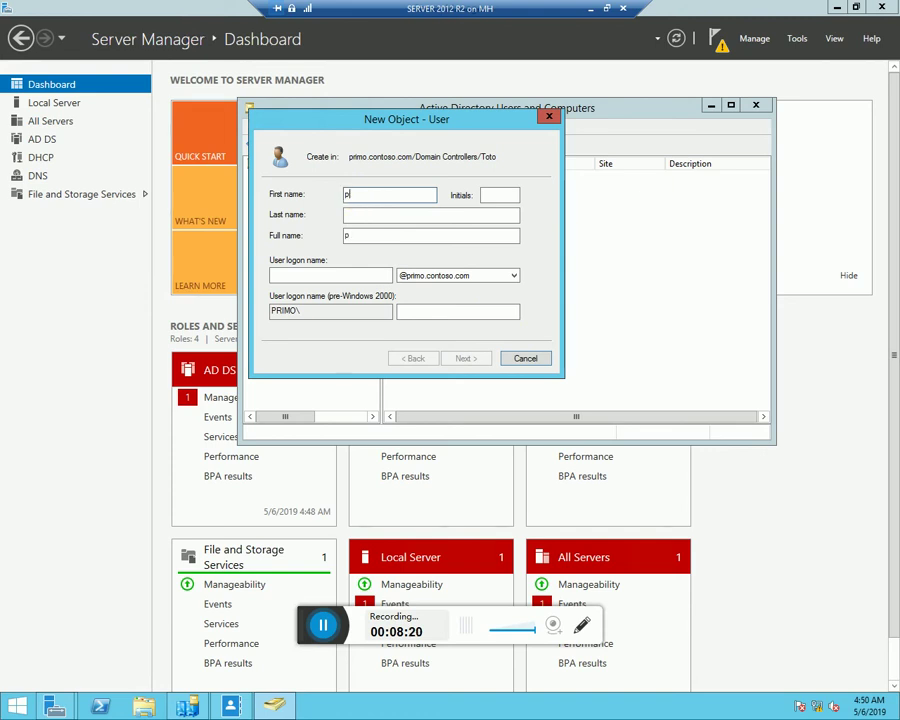
type("c2")
left_click(310, 272)
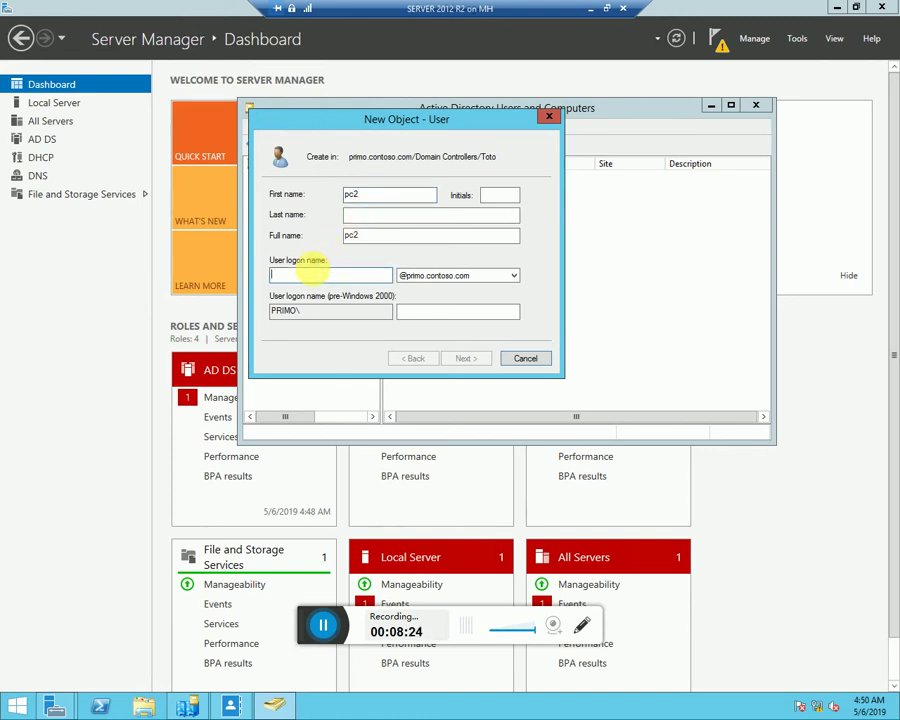
type("pc2")
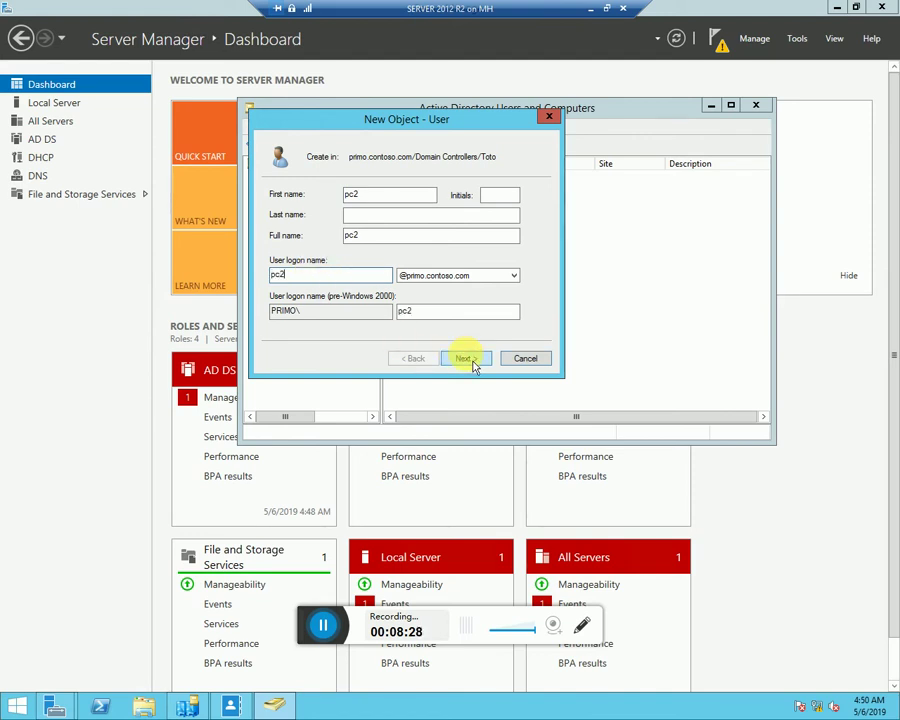
Set and confirm pc2's password and finish creating the account
left_click(466, 359)
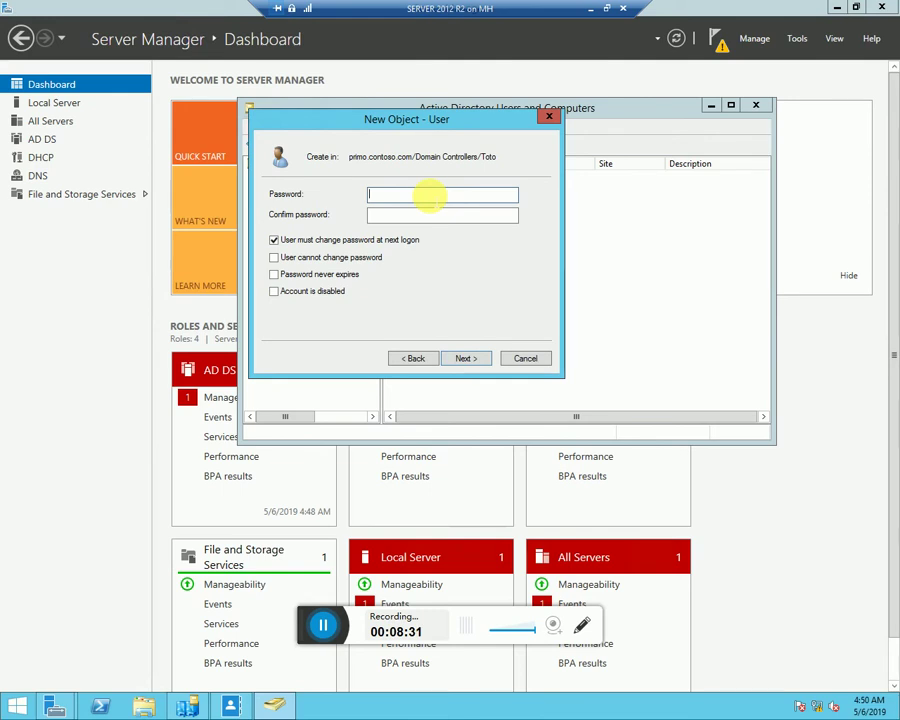
type("P")
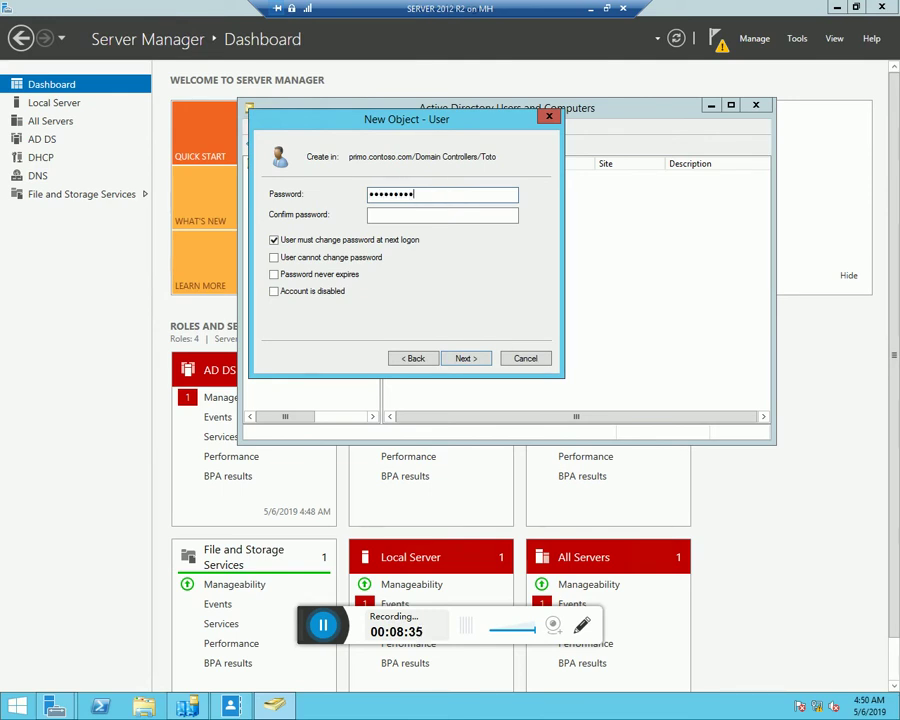
key("Tab")
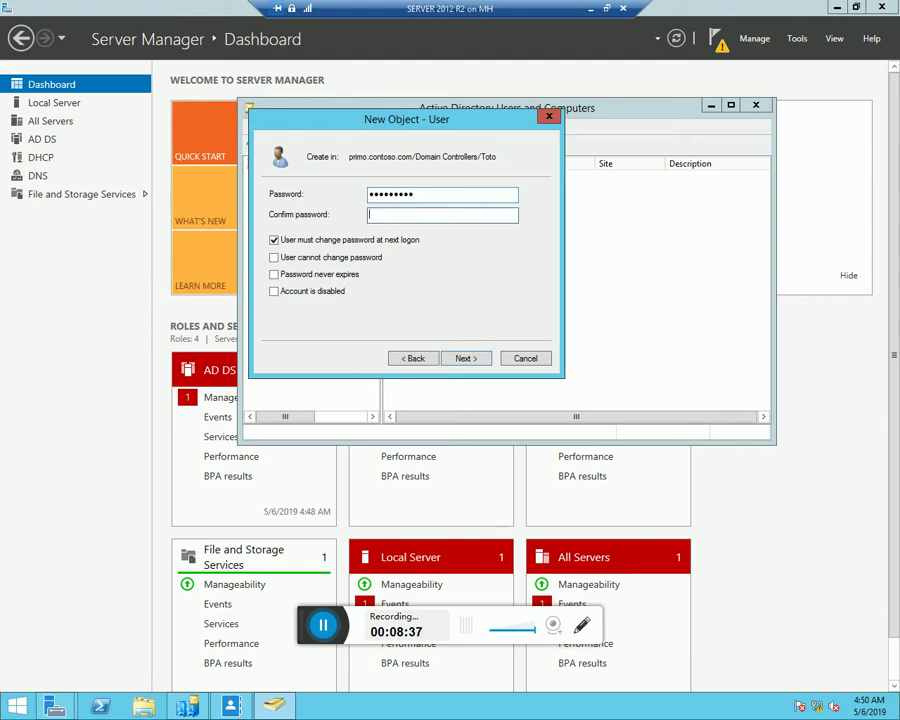
type("Password1")
left_click(465, 362)
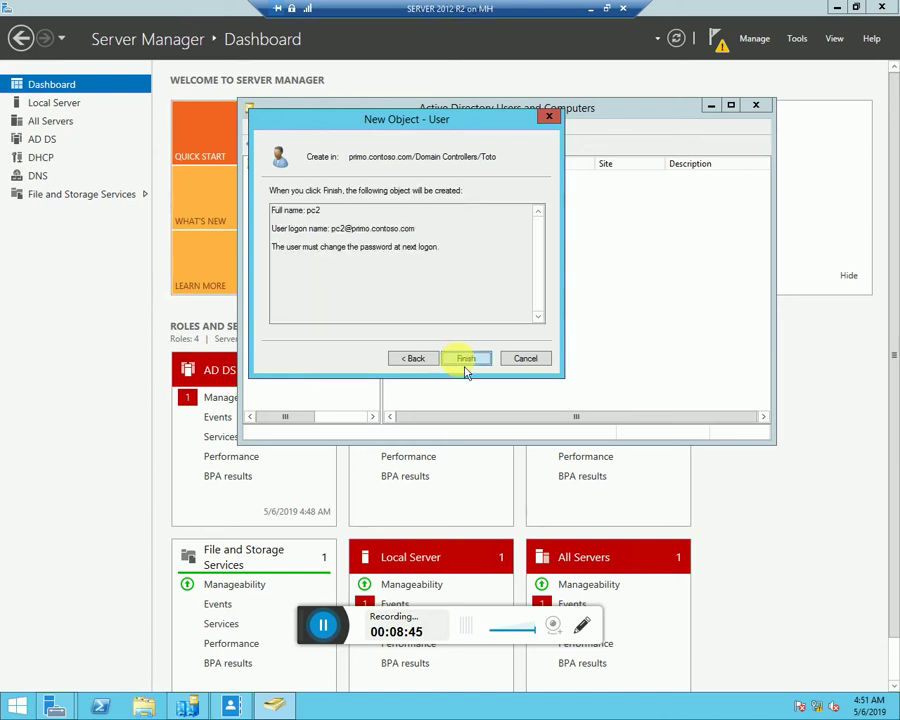
left_click(465, 360)
Create user pc3 in Toto with logon name pc3 and a confirmed password
right_click(465, 312)
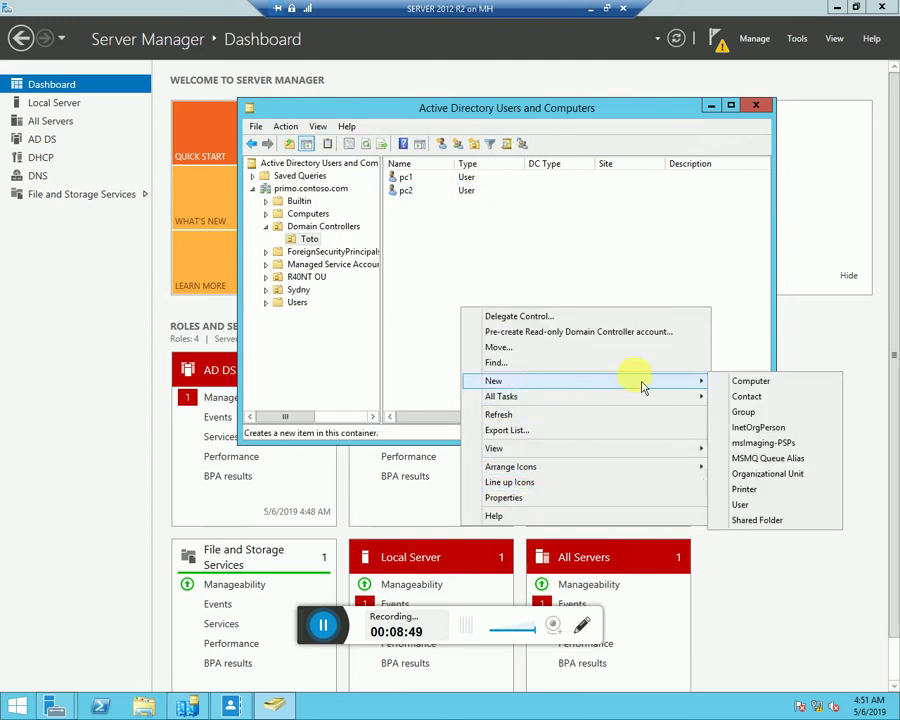
mouse_move(690, 384)
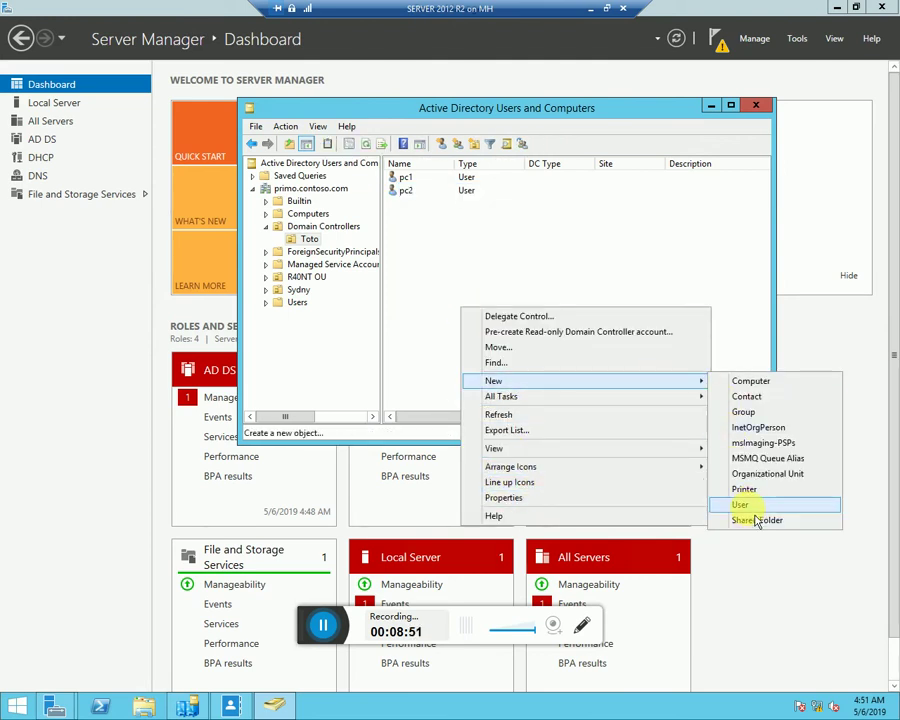
left_click(752, 503)
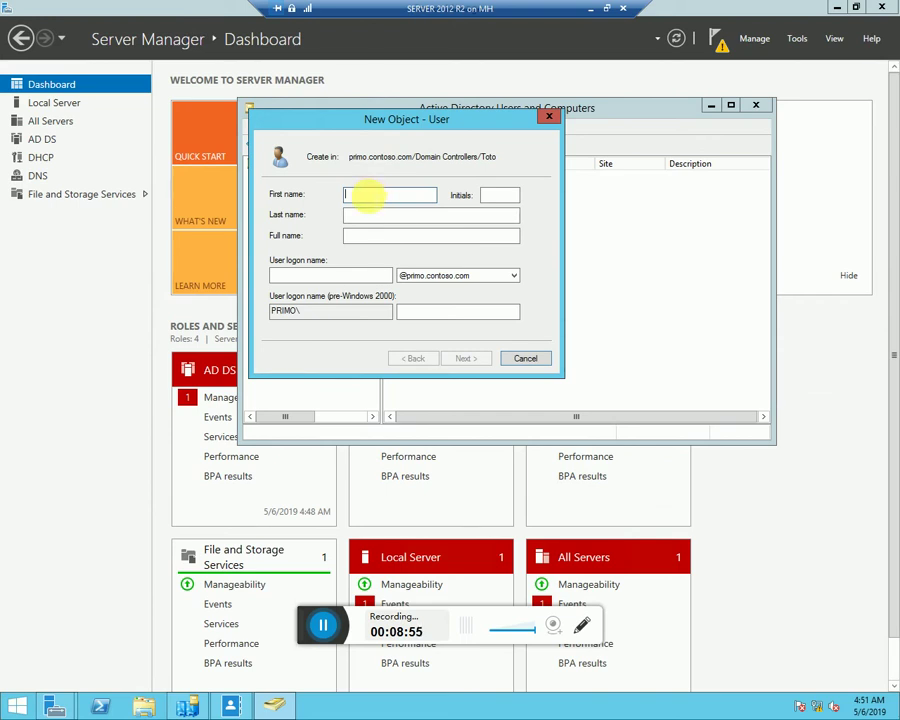
type("pc")
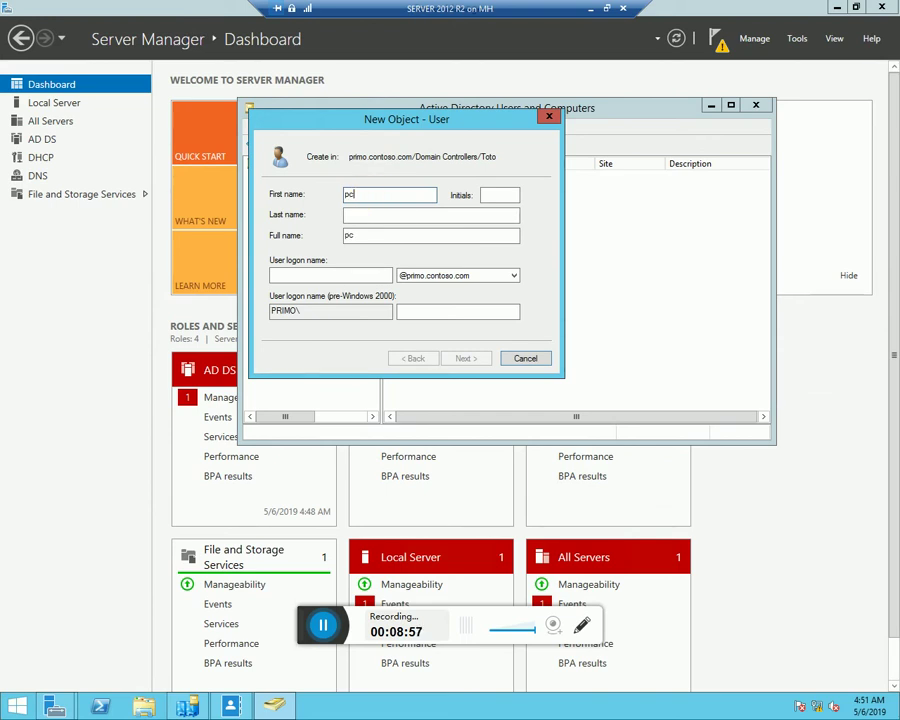
type("3")
left_click(333, 274)
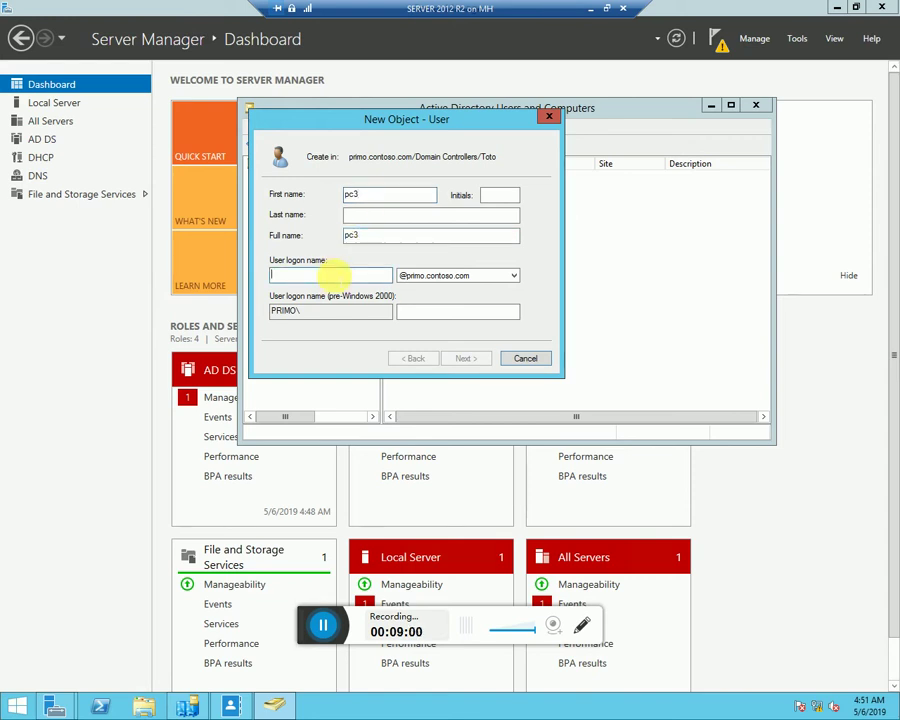
type("pc3")
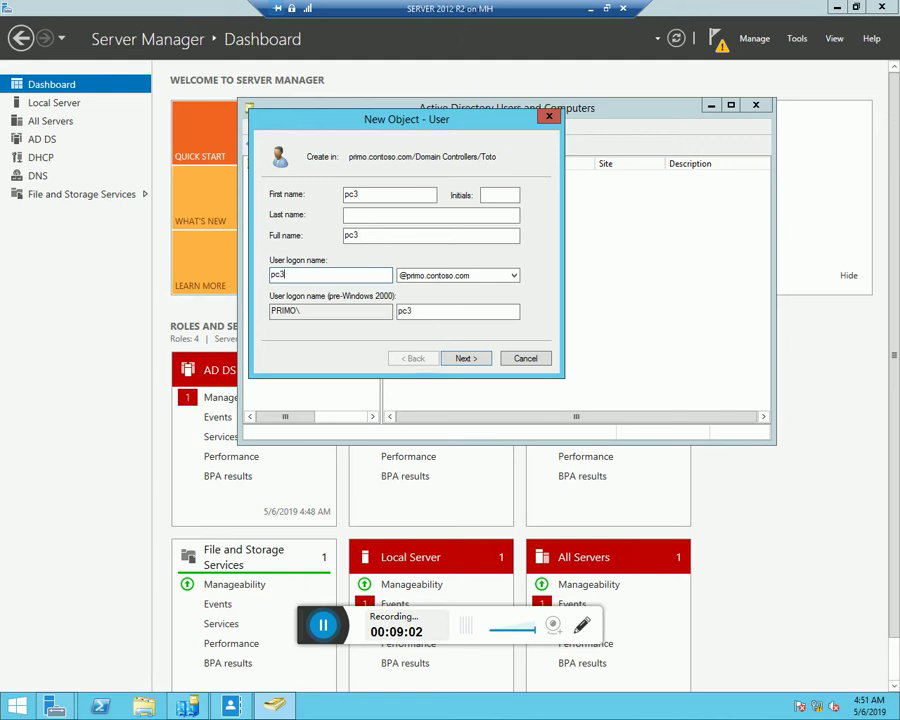
left_click(466, 359)
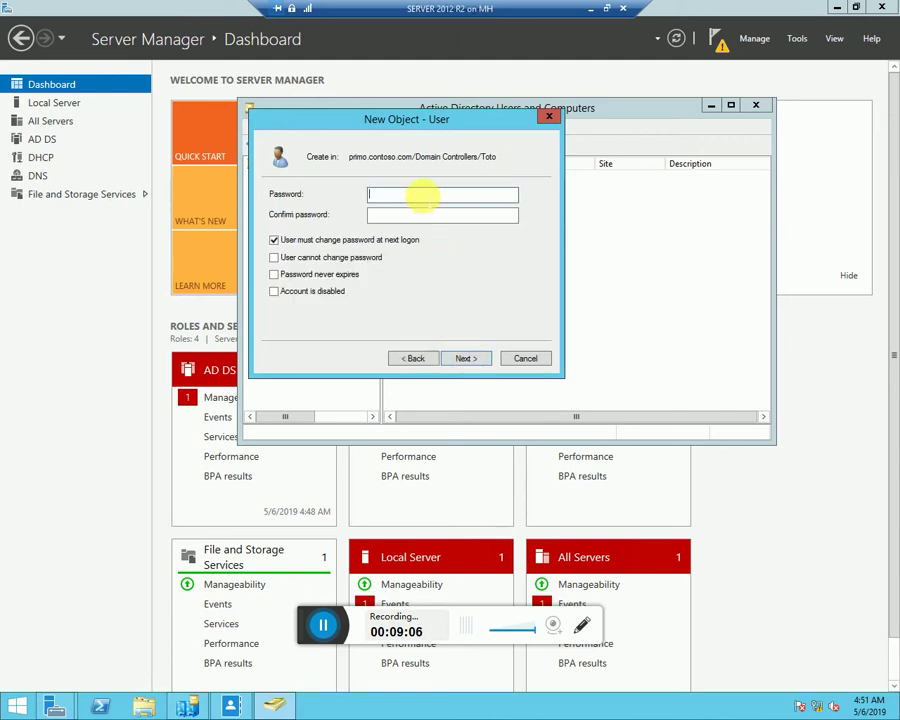
type("P@ssw")
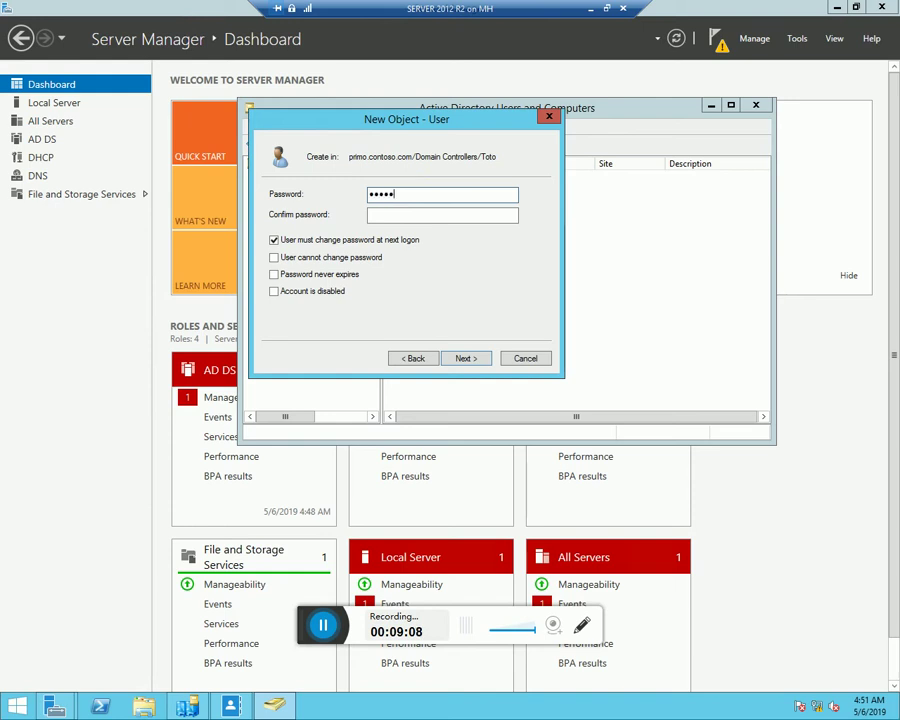
type("0rd1")
key("Tab")
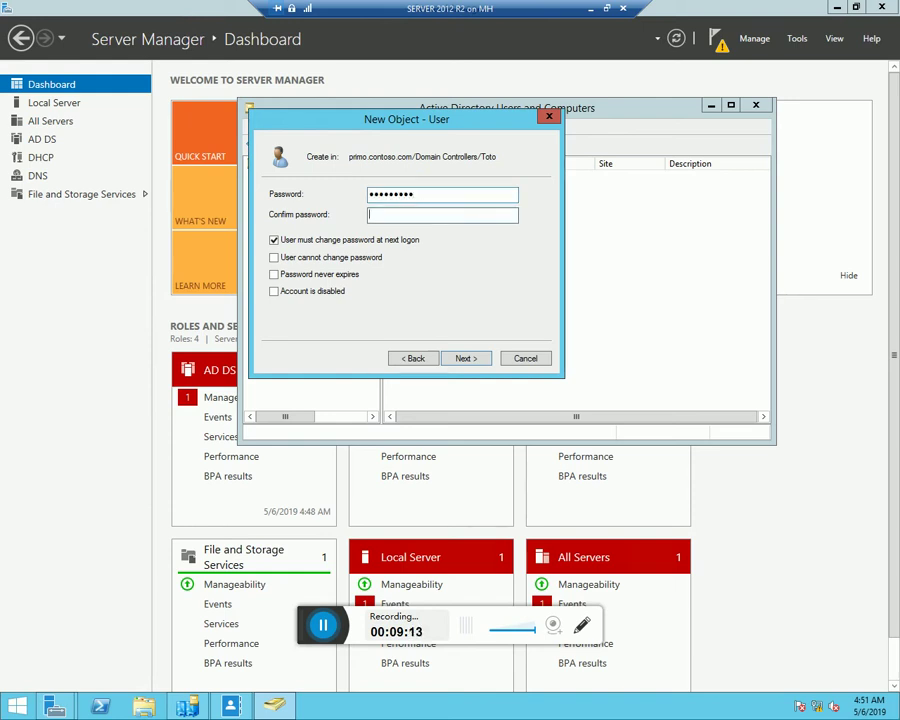
type("P@ssw0rd1")
key("Return")
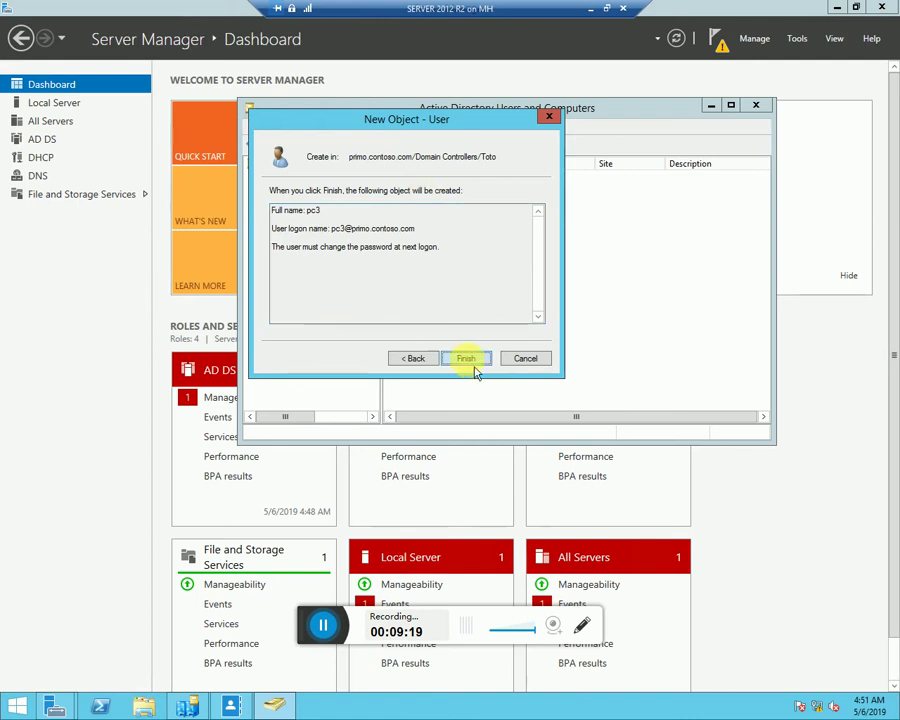
left_click(470, 362)
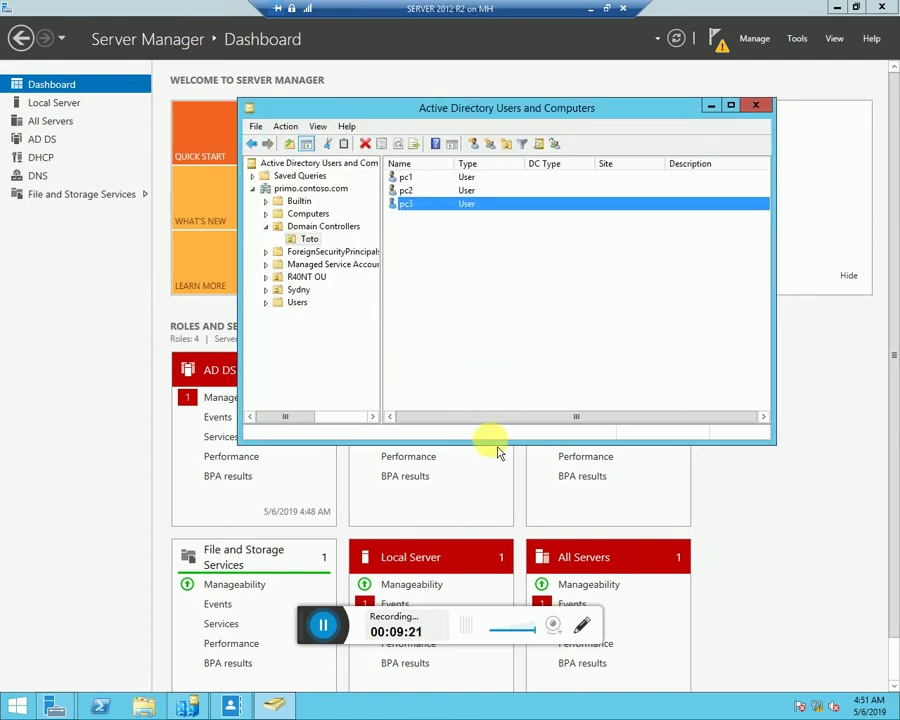
Try creating group 'sales', dismiss the already-exists error, and create group 'hr' instead
right_click(532, 277)
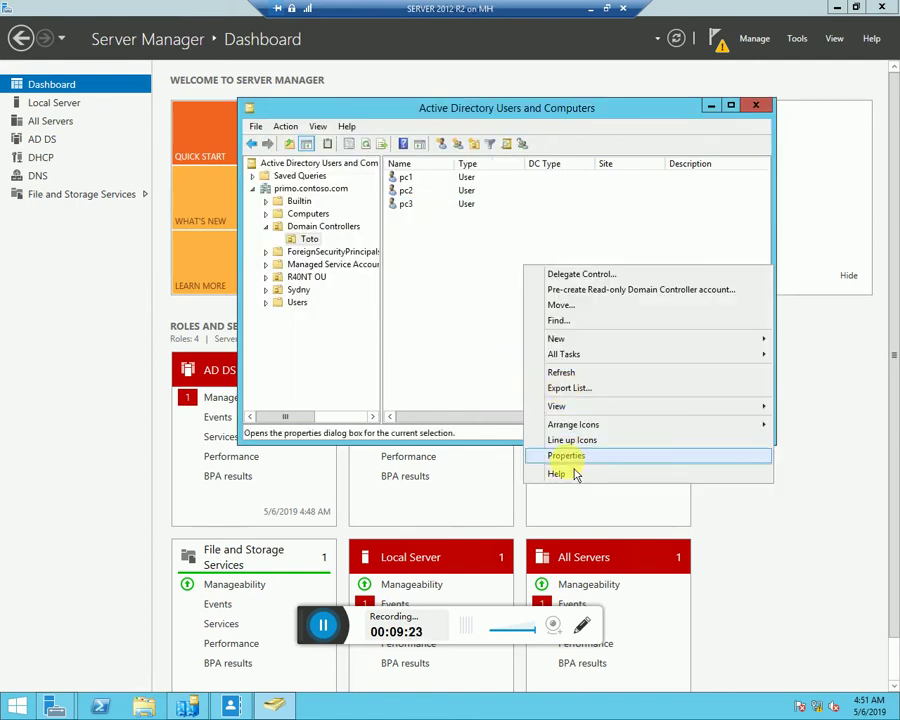
mouse_move(755, 345)
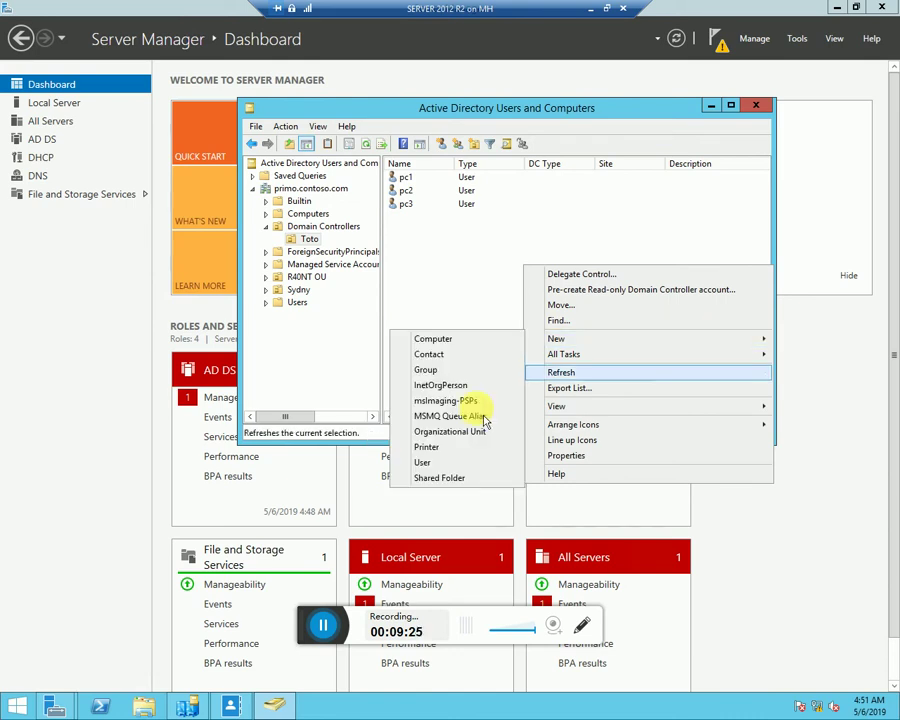
left_click(440, 369)
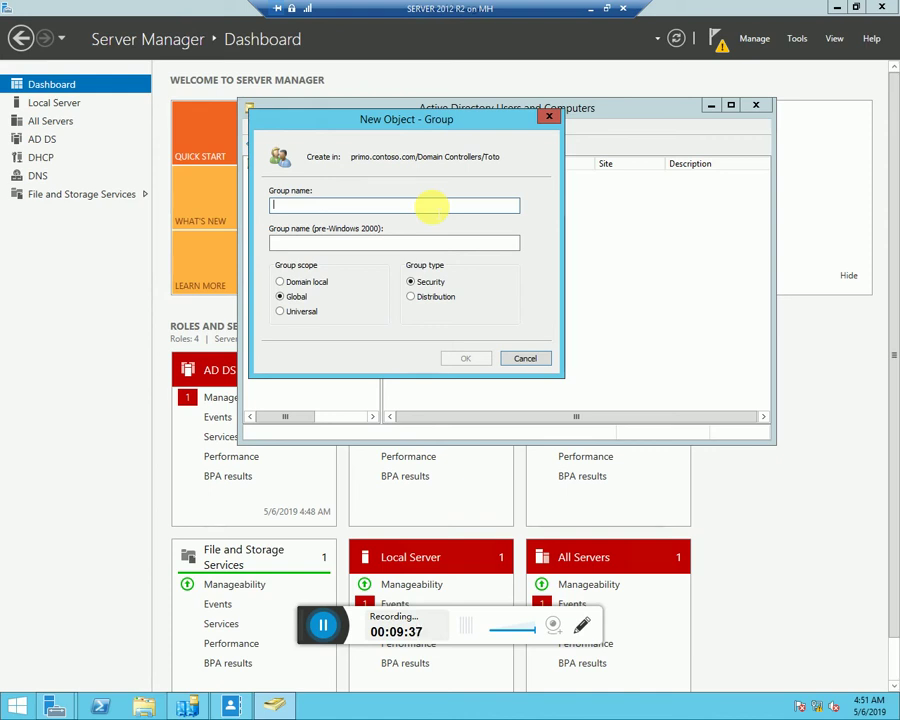
type("sales")
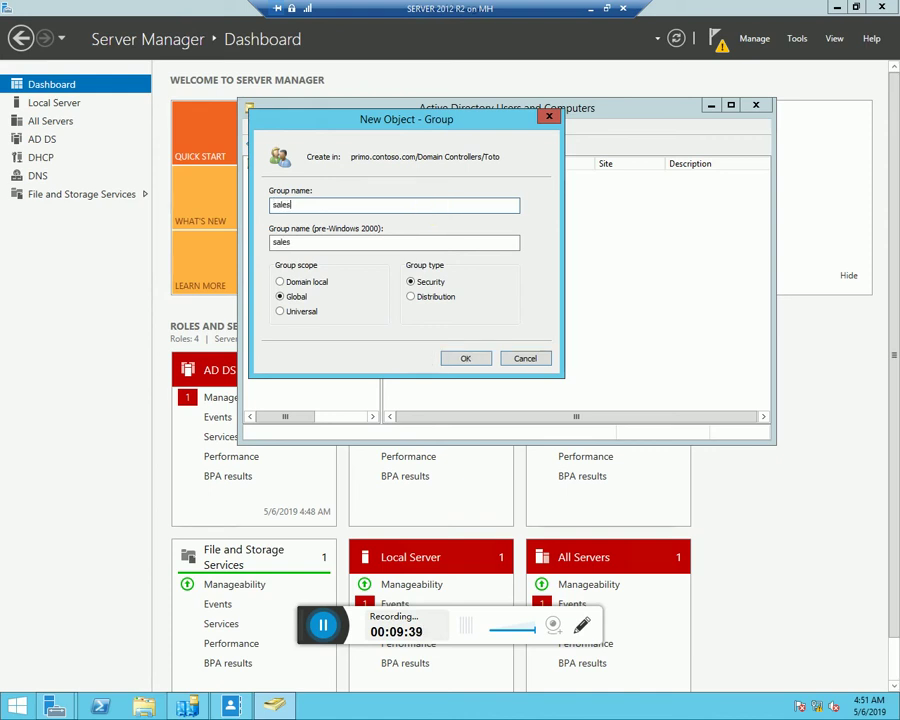
left_click(465, 360)
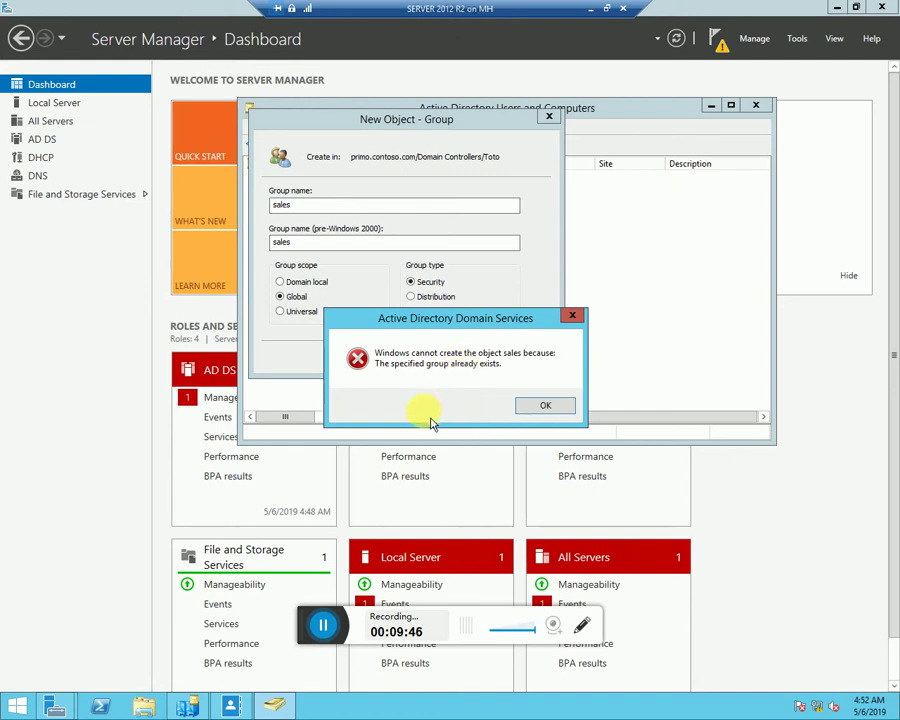
left_click(545, 405)
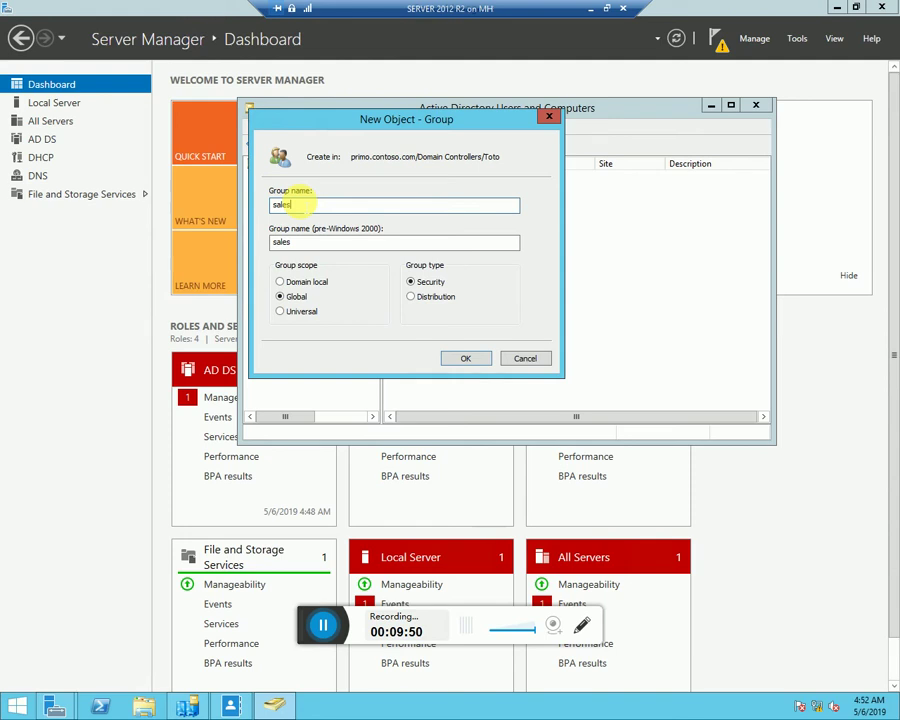
key("BackSpace")
key("BackSpace")
key("BackSpace")
key("BackSpace")
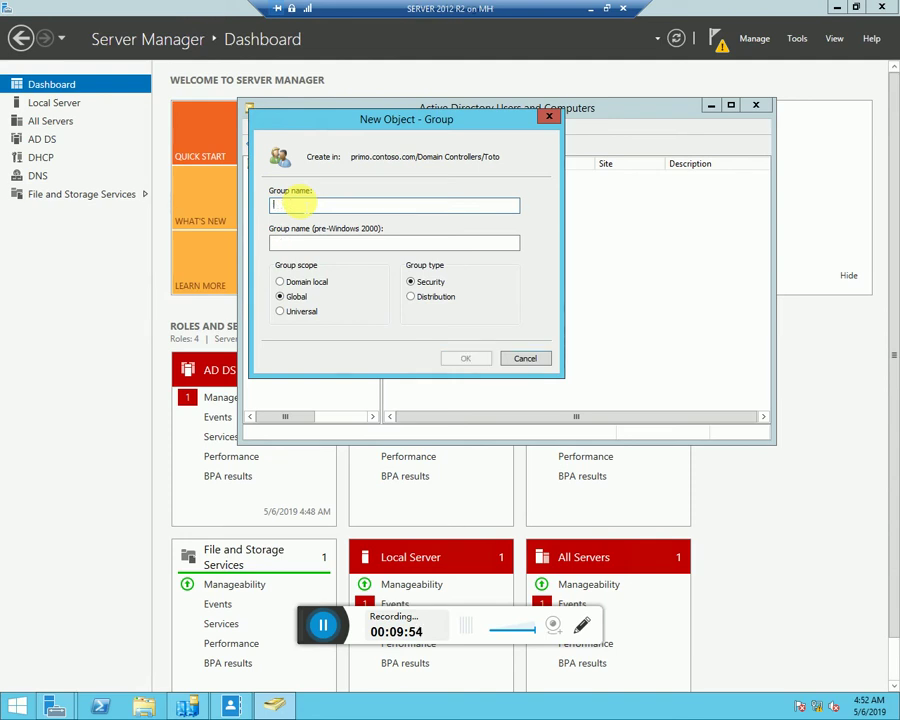
type("hr")
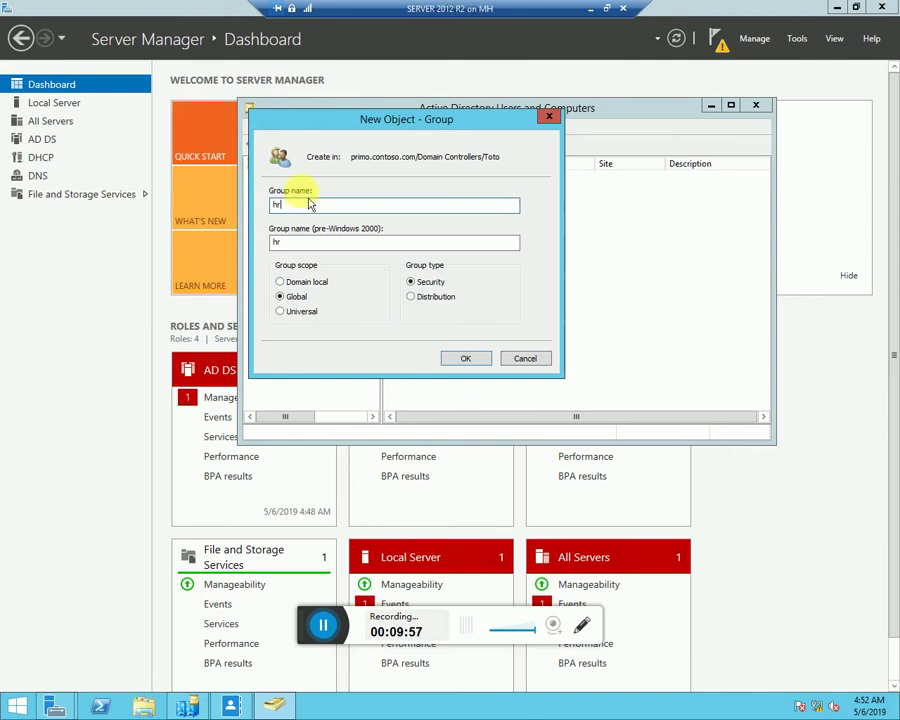
left_click(477, 363)
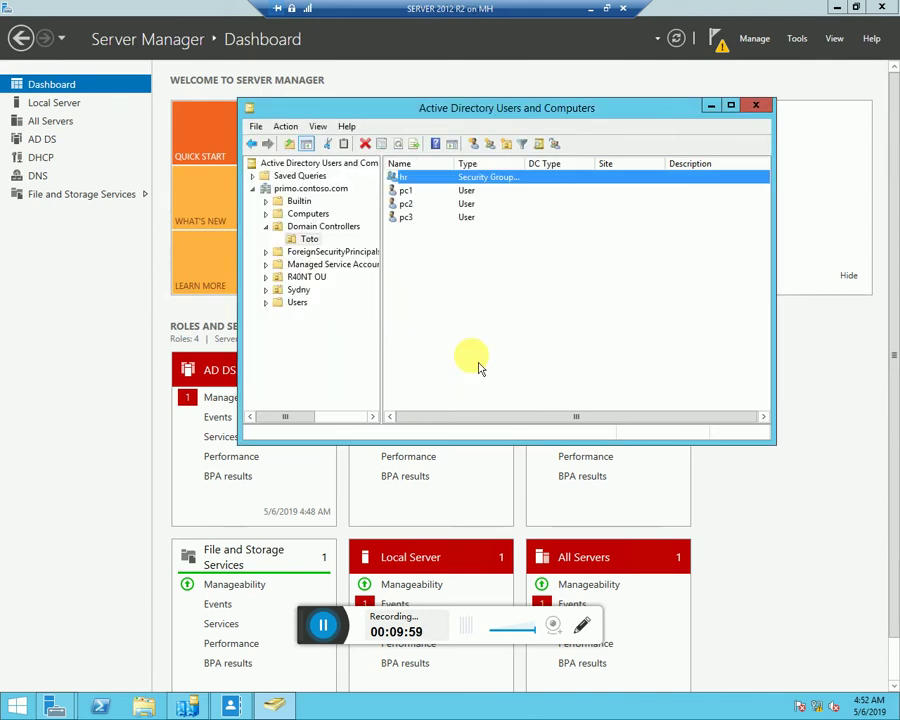
Back out of adding pc1 to a group and open the hr group's Members tab
left_click(466, 192)
right_click(466, 193)
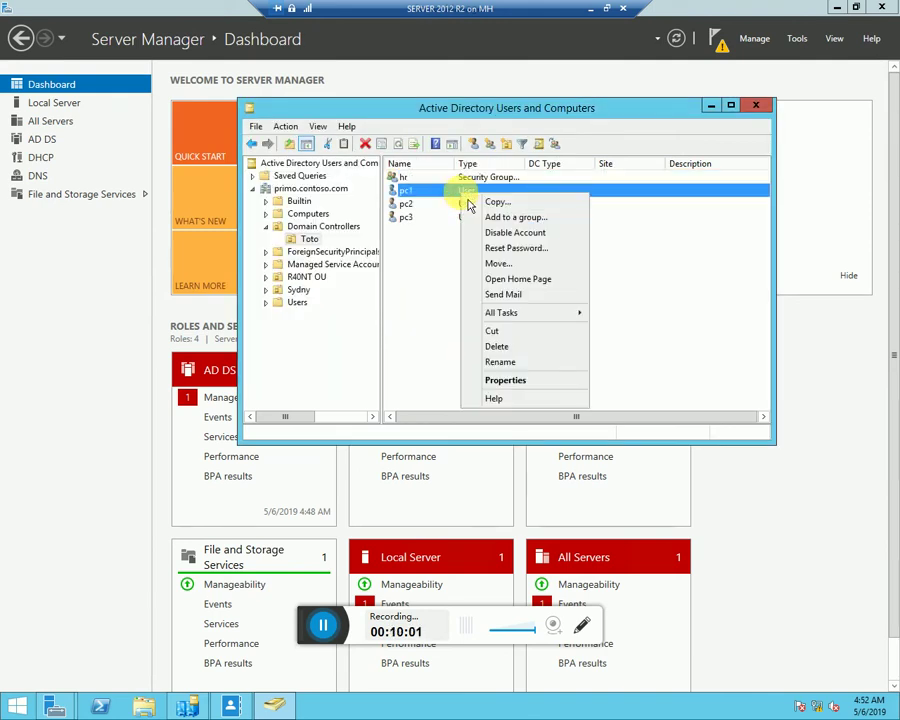
left_click(500, 218)
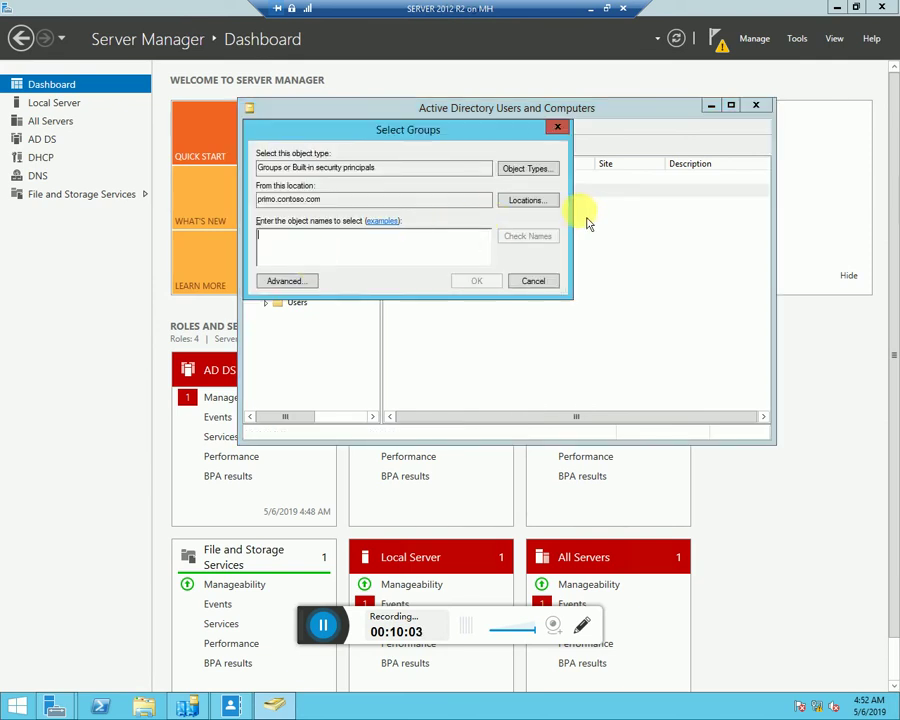
left_click(557, 127)
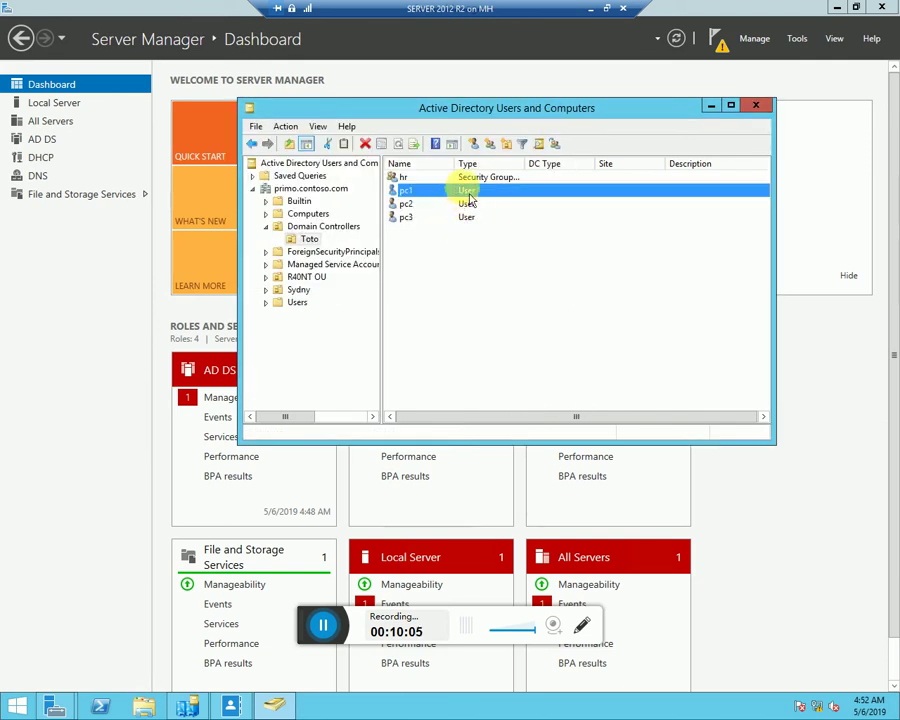
left_click(468, 178)
right_click(462, 178)
left_click(565, 210)
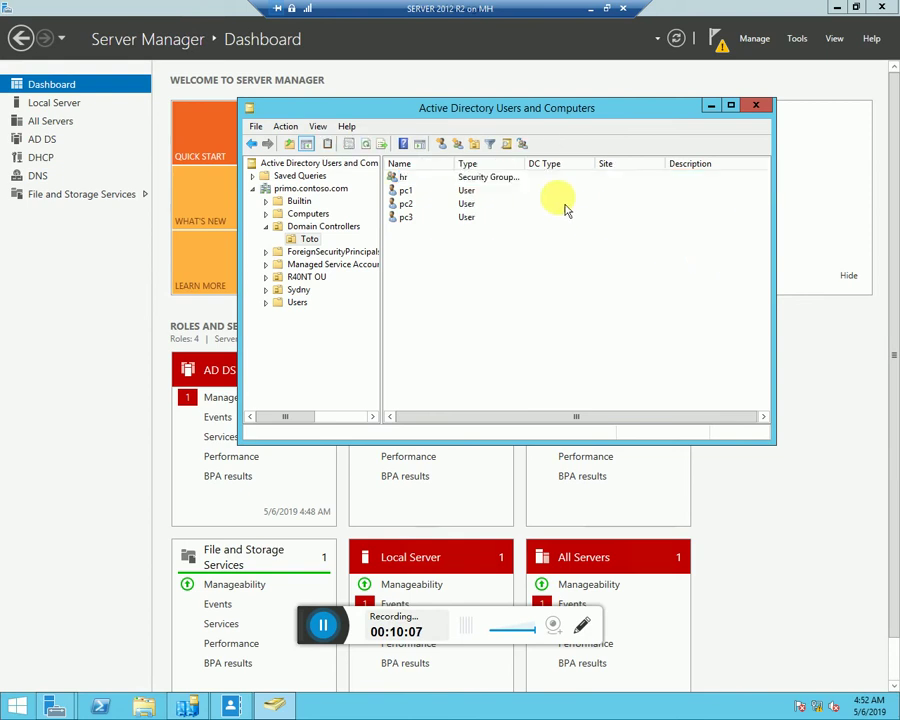
double_click(510, 180)
left_click(425, 143)
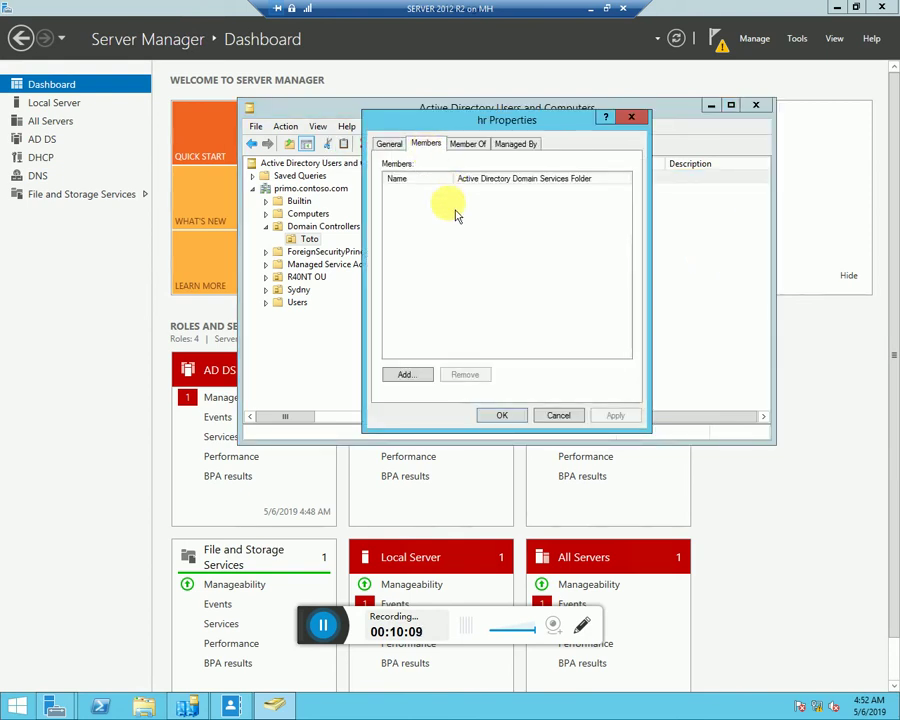
Pick pc1 and pc2 through Advanced search as accounts to add to hr
left_click(422, 377)
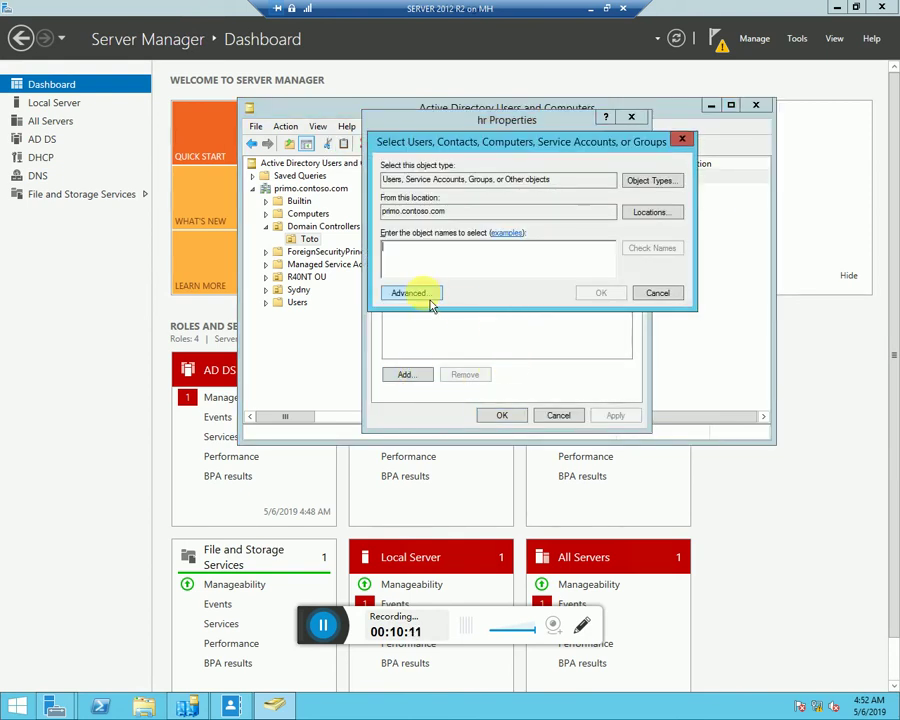
left_click(432, 305)
left_click(716, 298)
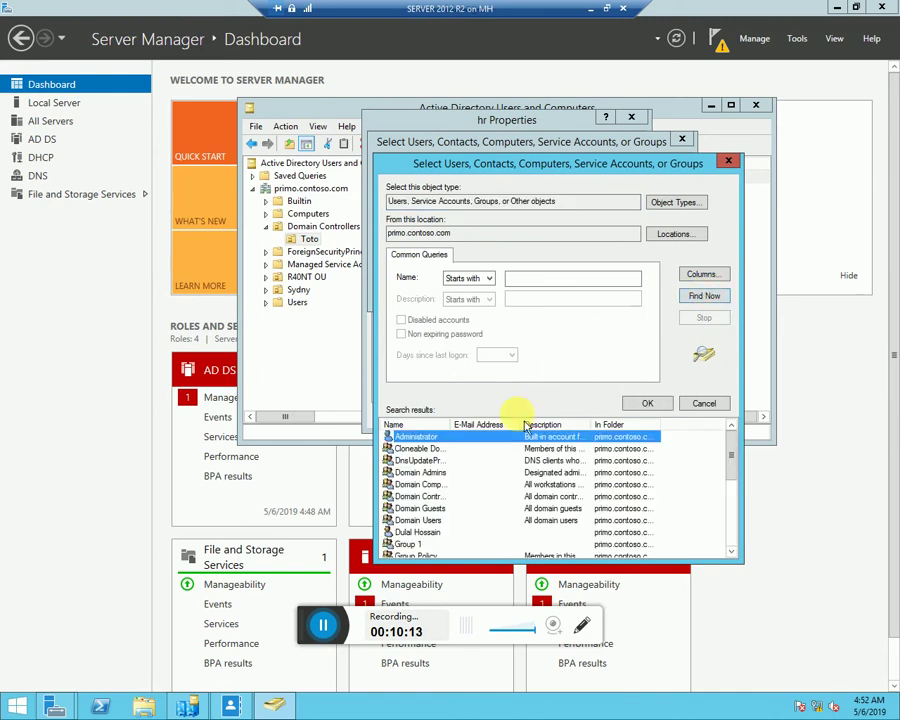
scroll(490, 505, "down", 3)
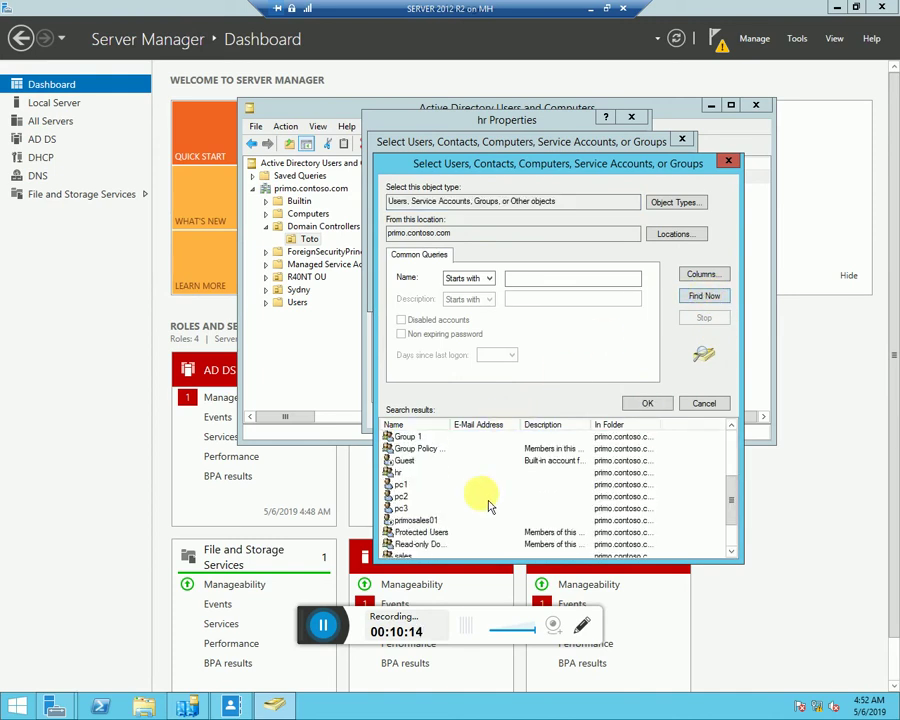
left_click(420, 484)
left_click(646, 406)
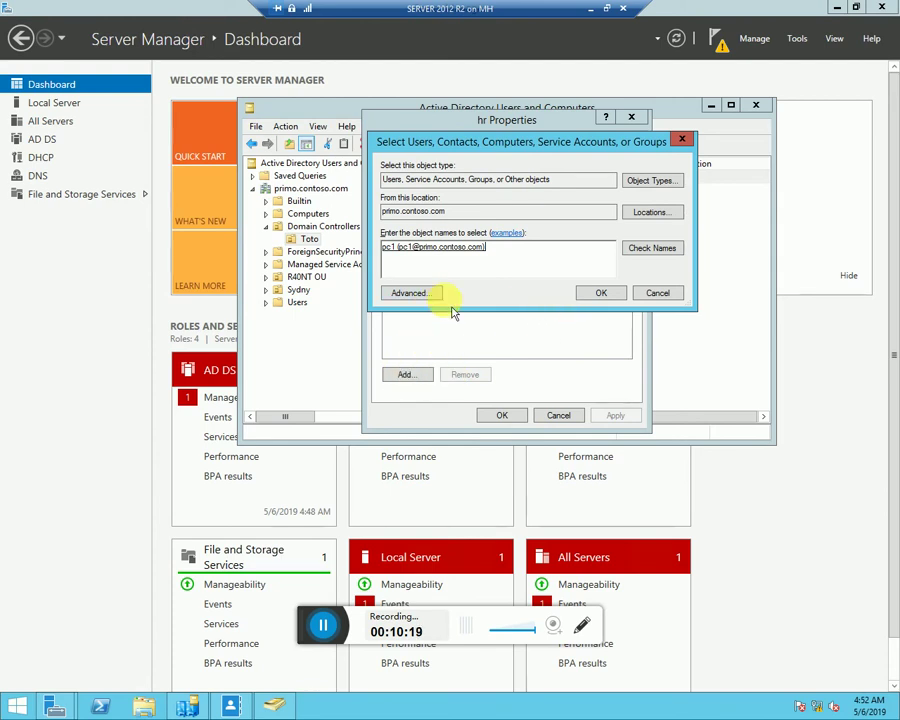
left_click(410, 293)
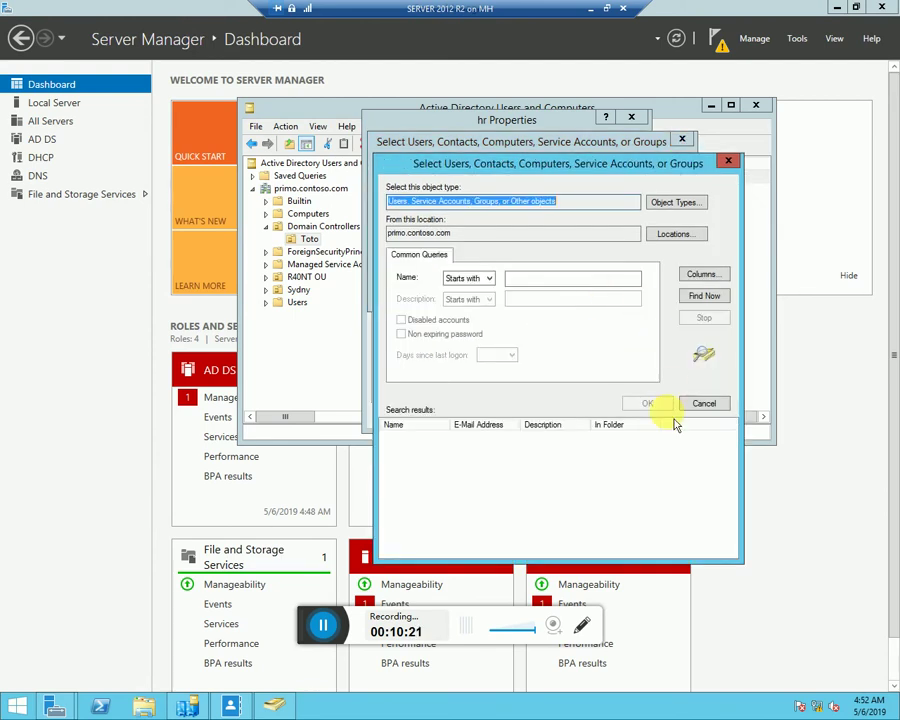
left_click(710, 298)
scroll(436, 518, "down", 3)
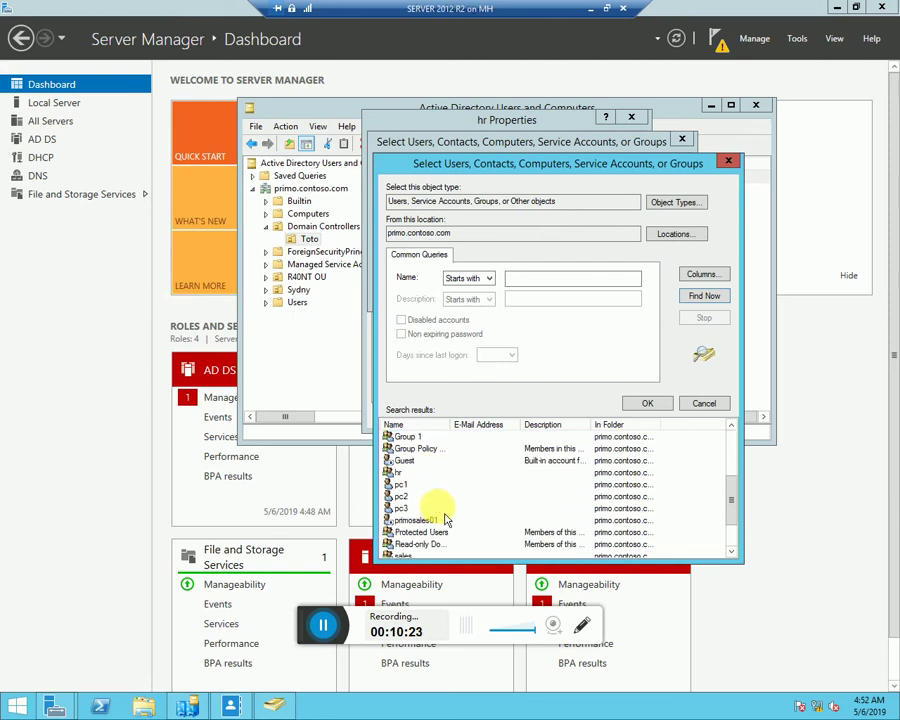
left_click(405, 496, "shift")
left_click(647, 403)
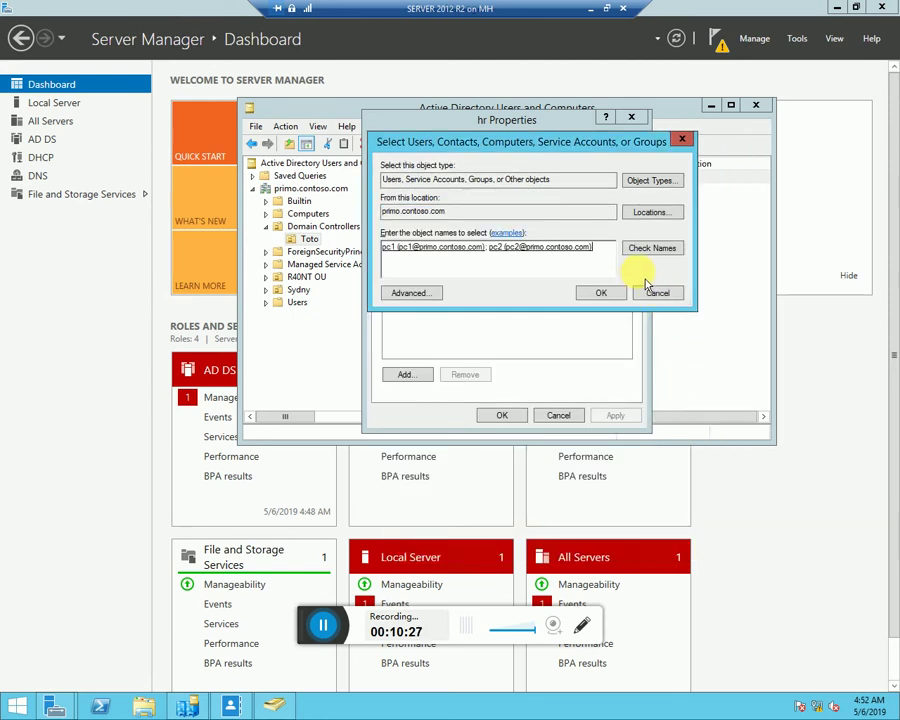
Pick pc3 as well and save pc1, pc2 and pc3 as hr members
left_click(410, 294)
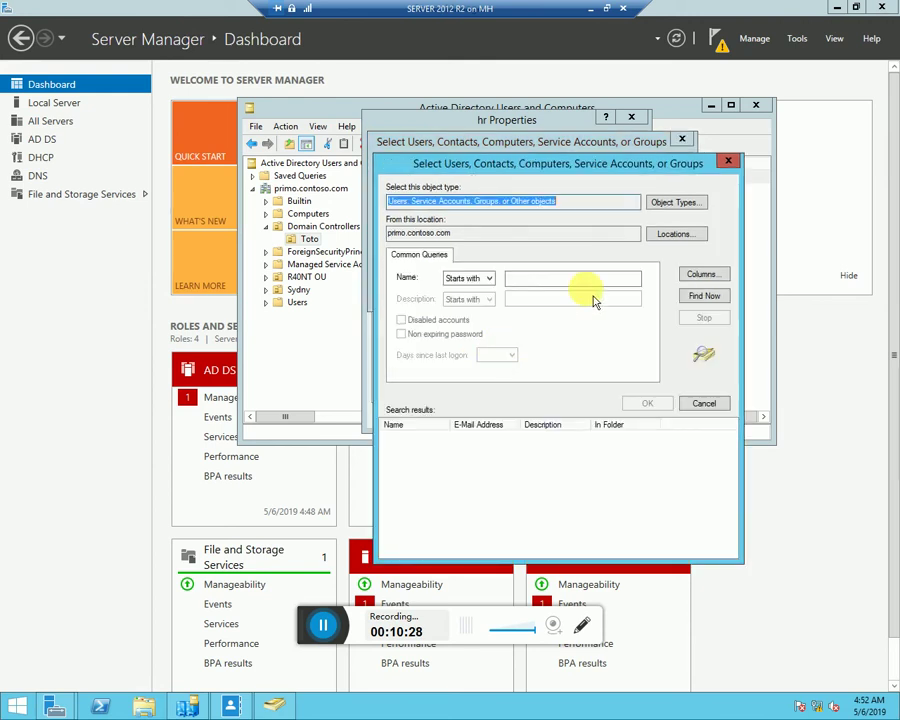
left_click(703, 296)
scroll(450, 490, "down", 2)
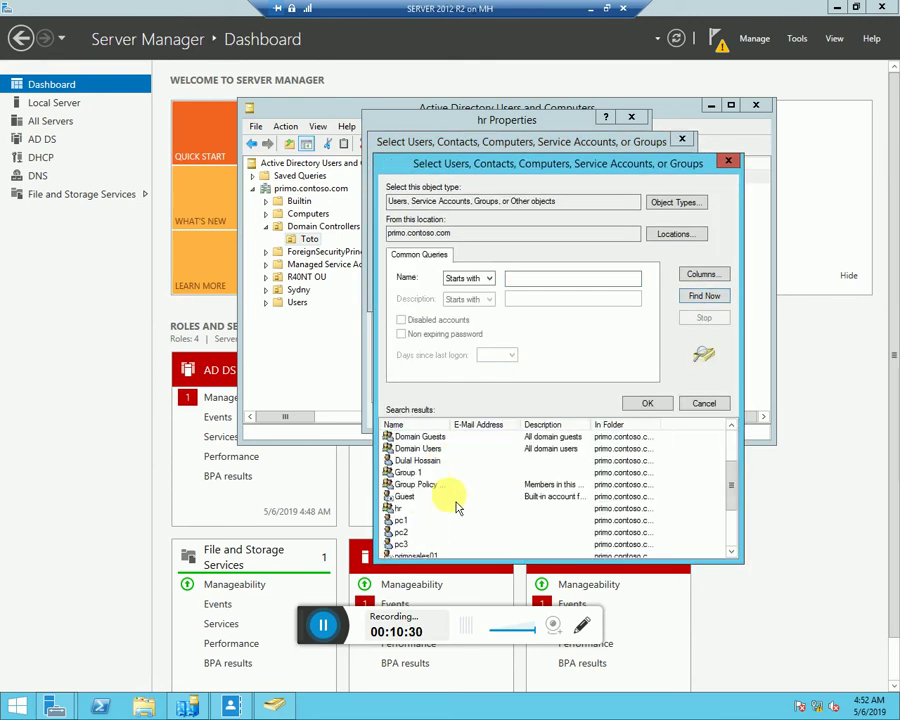
left_click(405, 544)
left_click(647, 403)
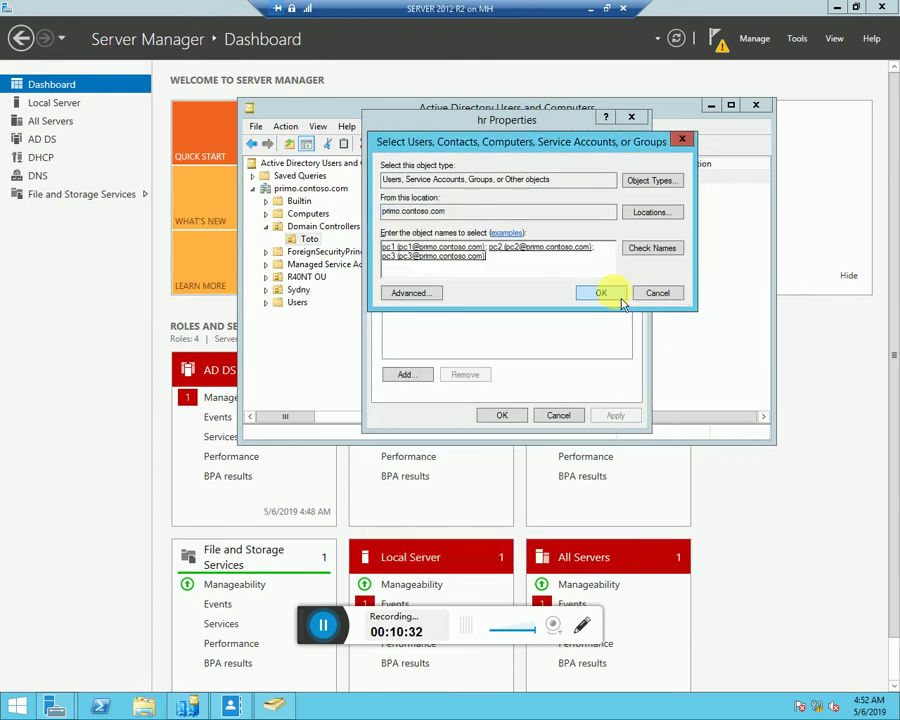
left_click(618, 298)
left_click(508, 416)
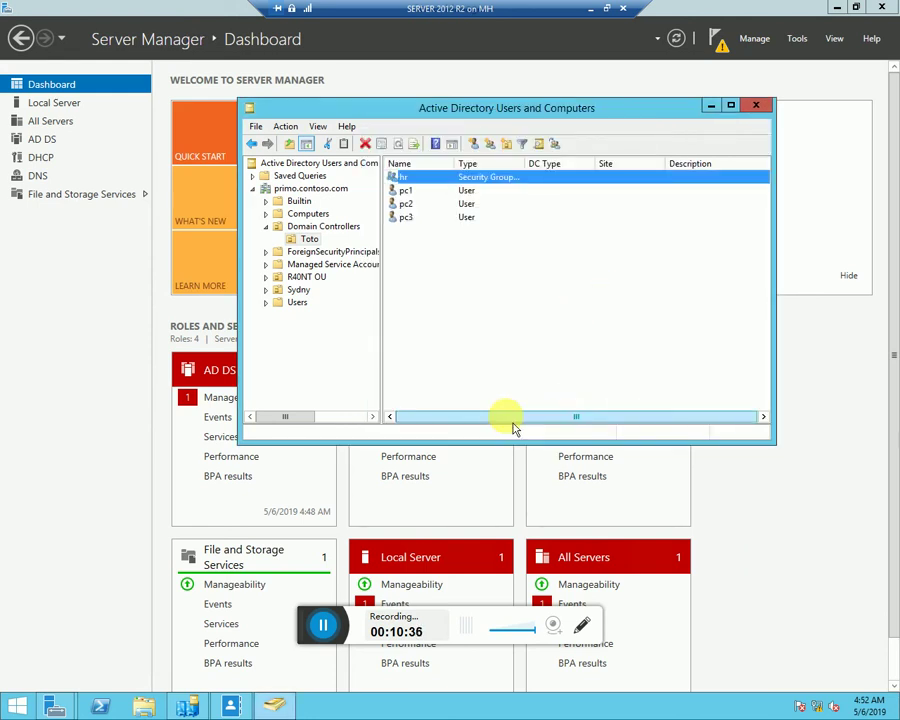
Launch the Delegation of Control Wizard for the Toto OU
left_click(306, 240)
right_click(309, 254)
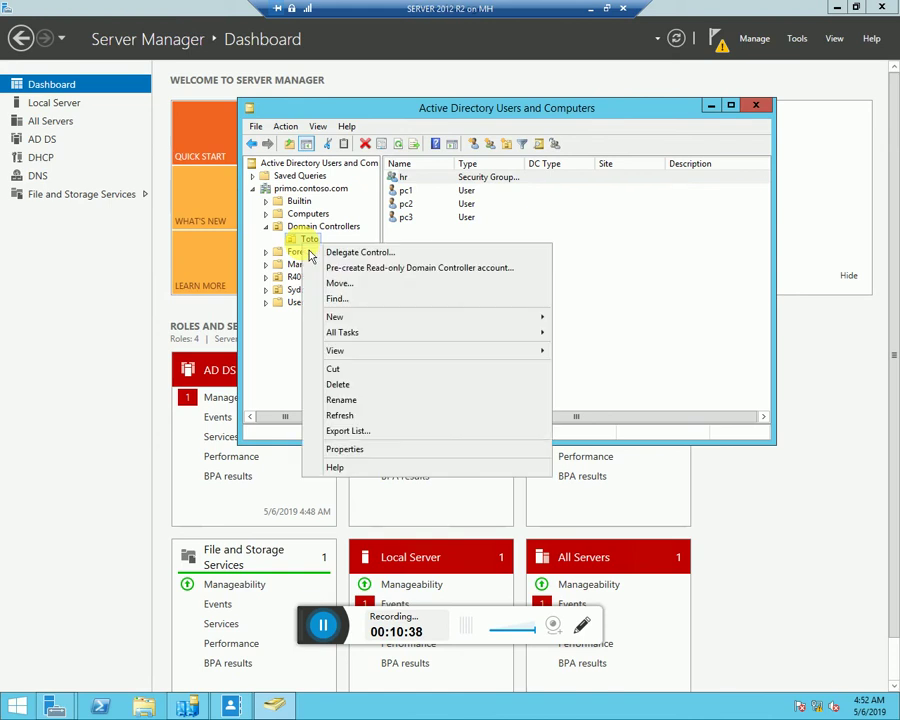
left_click(342, 250)
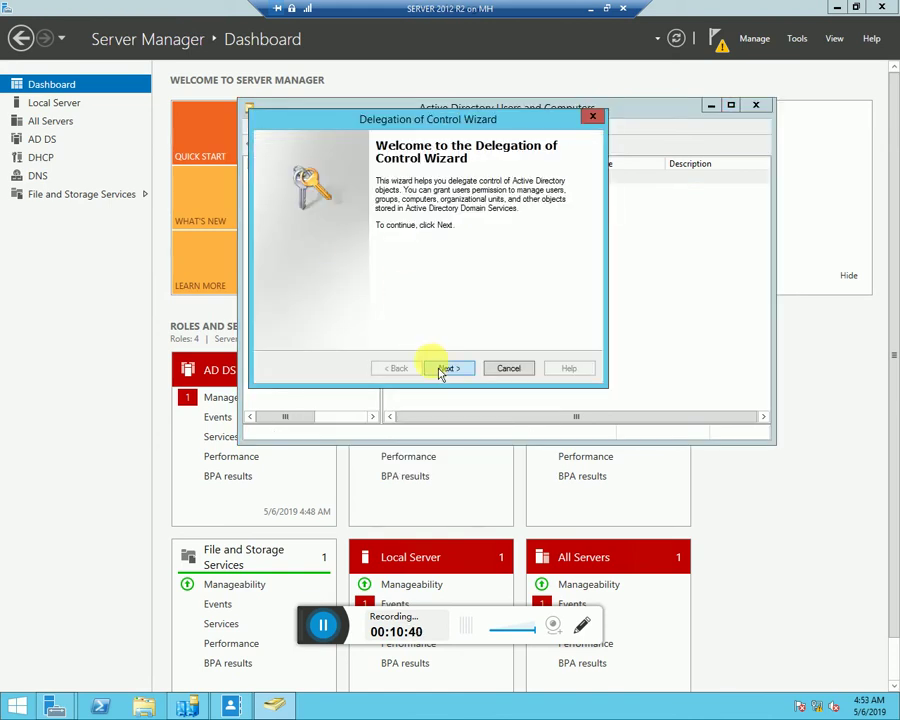
left_click(447, 368)
Find pc3 through Advanced search and add it as the delegate
left_click(508, 304)
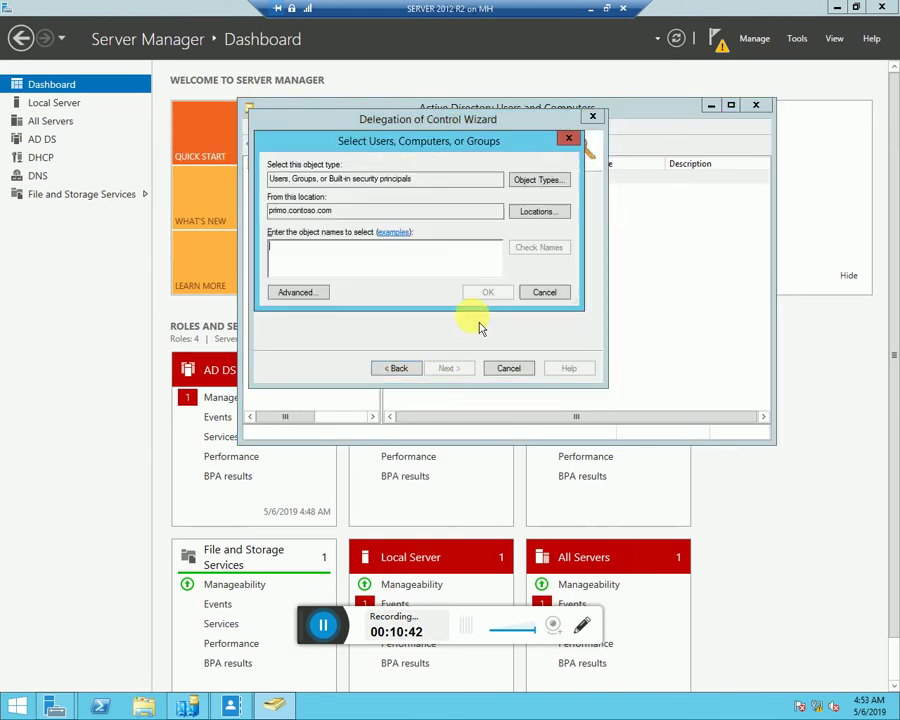
left_click(296, 291)
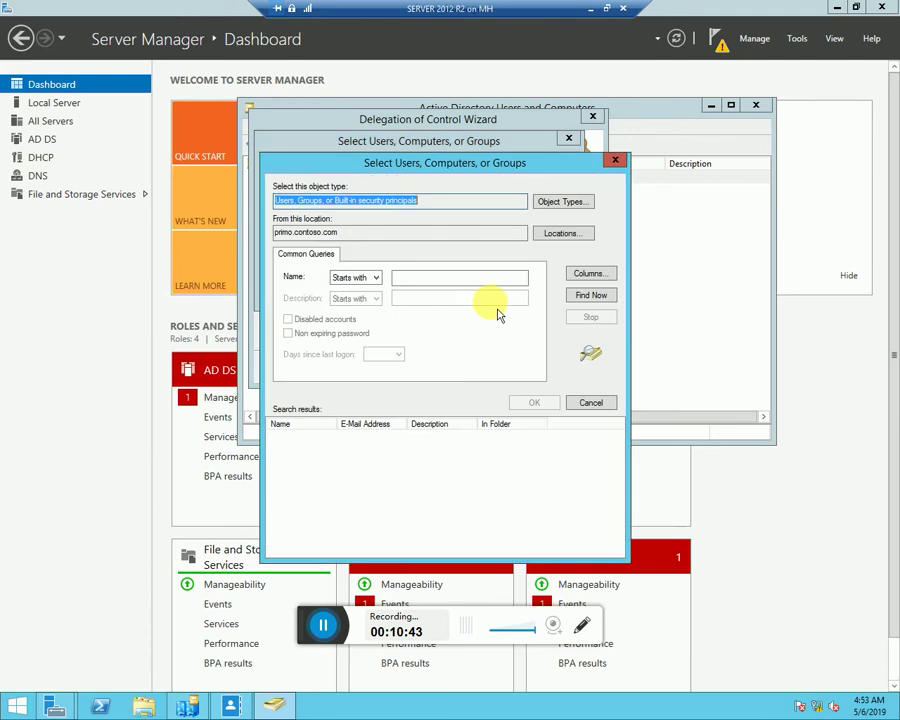
left_click(608, 297)
scroll(368, 527, "down", 5)
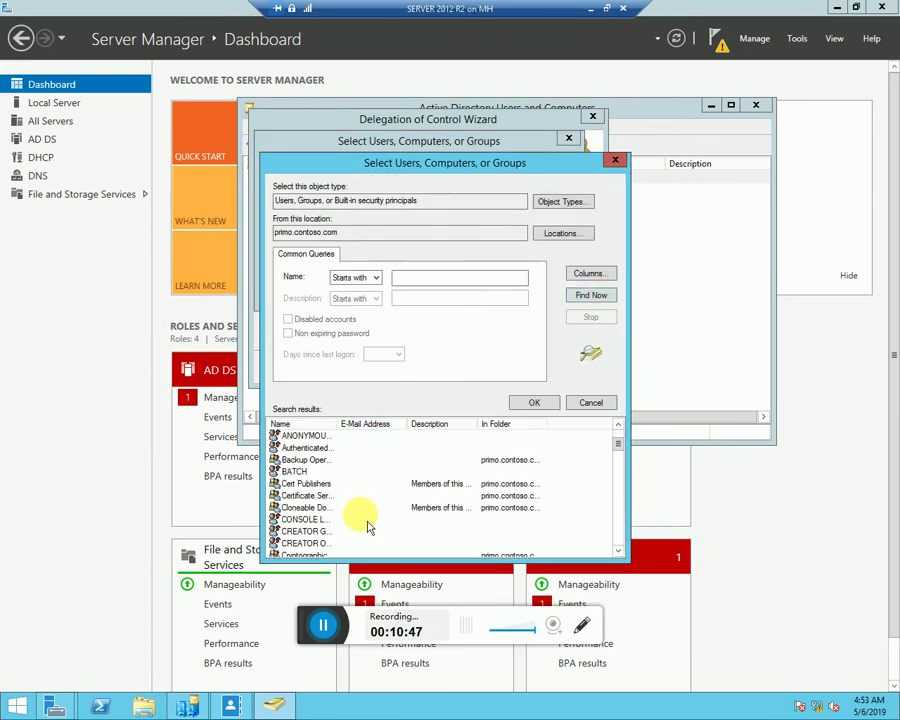
scroll(330, 533, "down", 6)
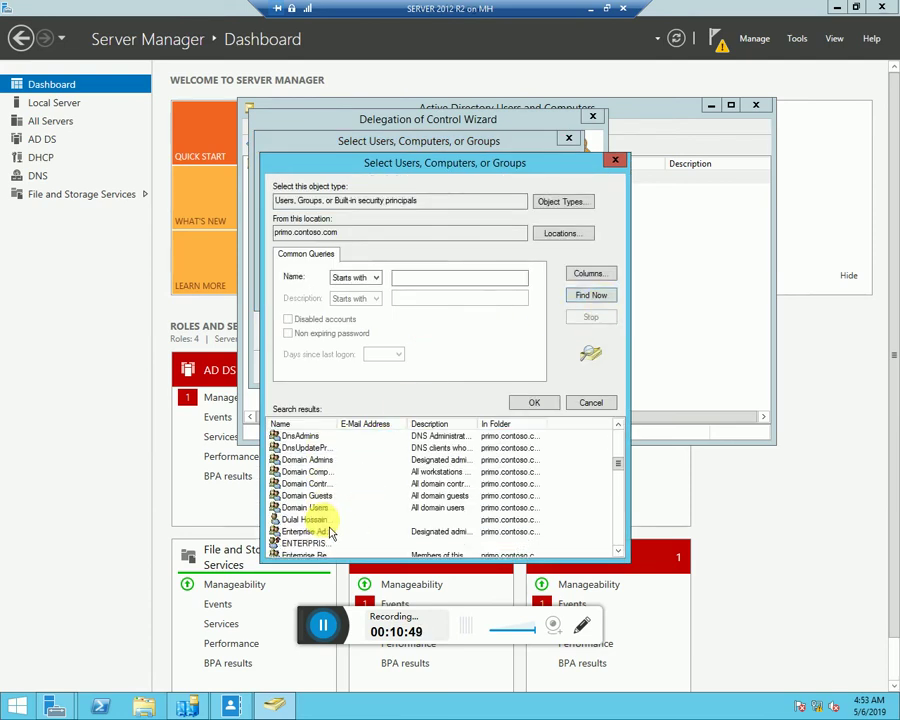
scroll(316, 527, "down", 3)
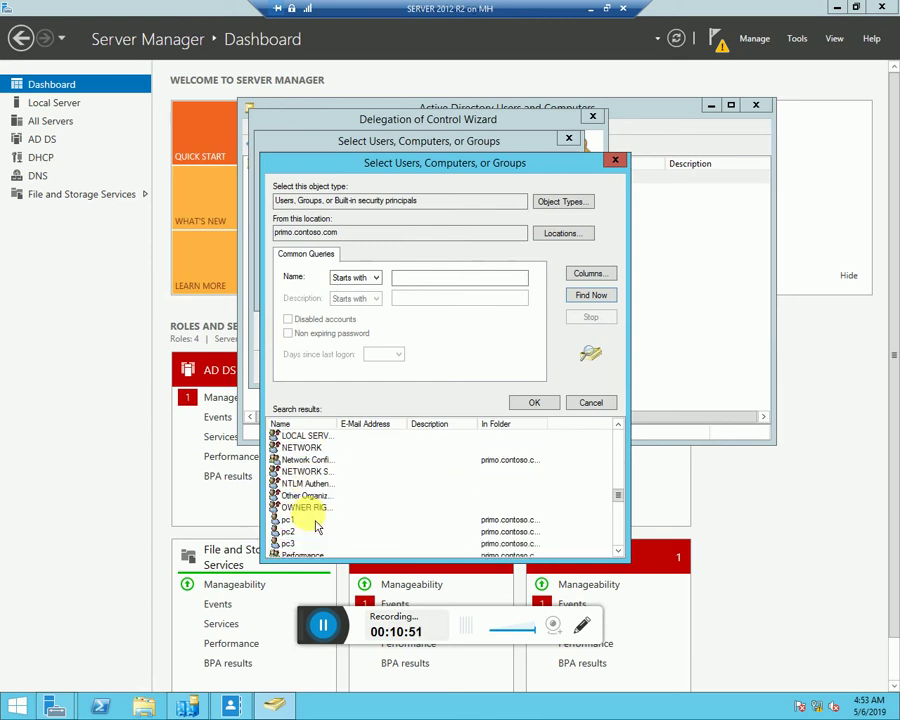
left_click(395, 510)
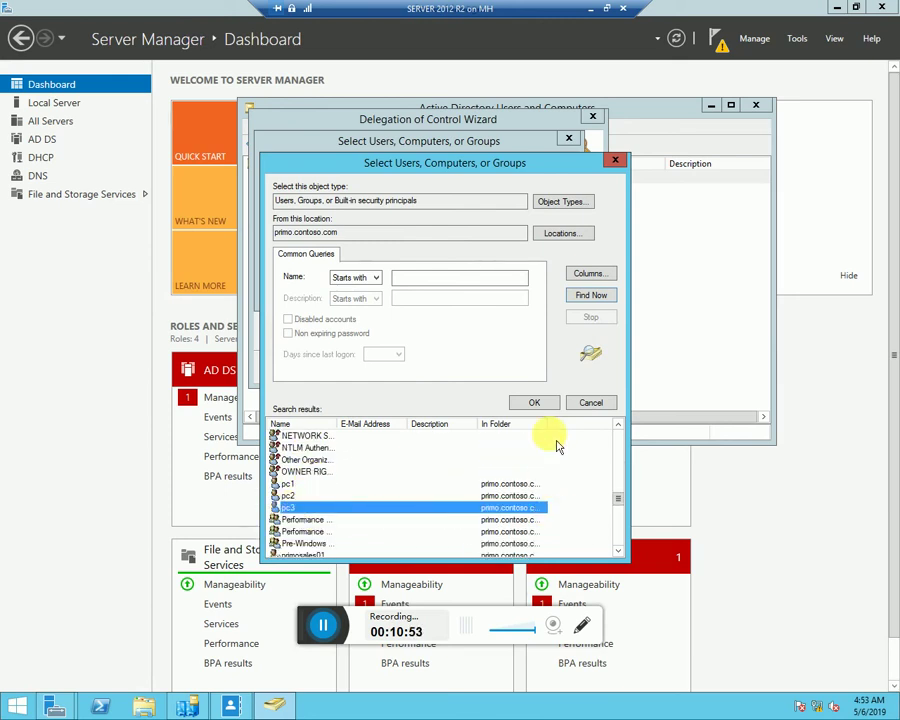
left_click(538, 404)
left_click(489, 293)
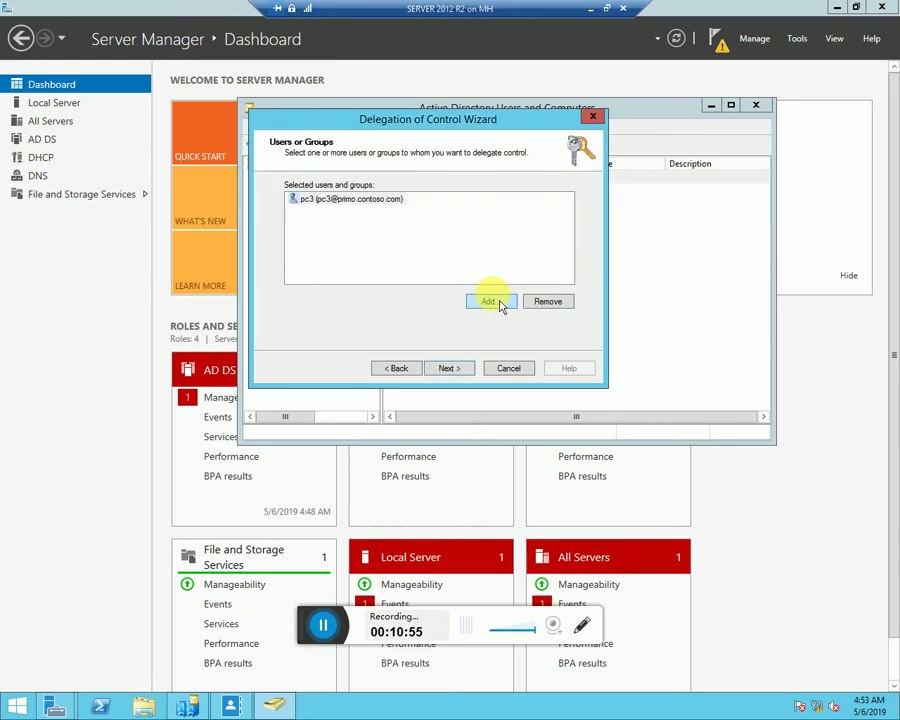
Grant pc3 'Reset inetOrgPerson passwords and force password change at next logon' and finish the wizard
left_click(449, 369)
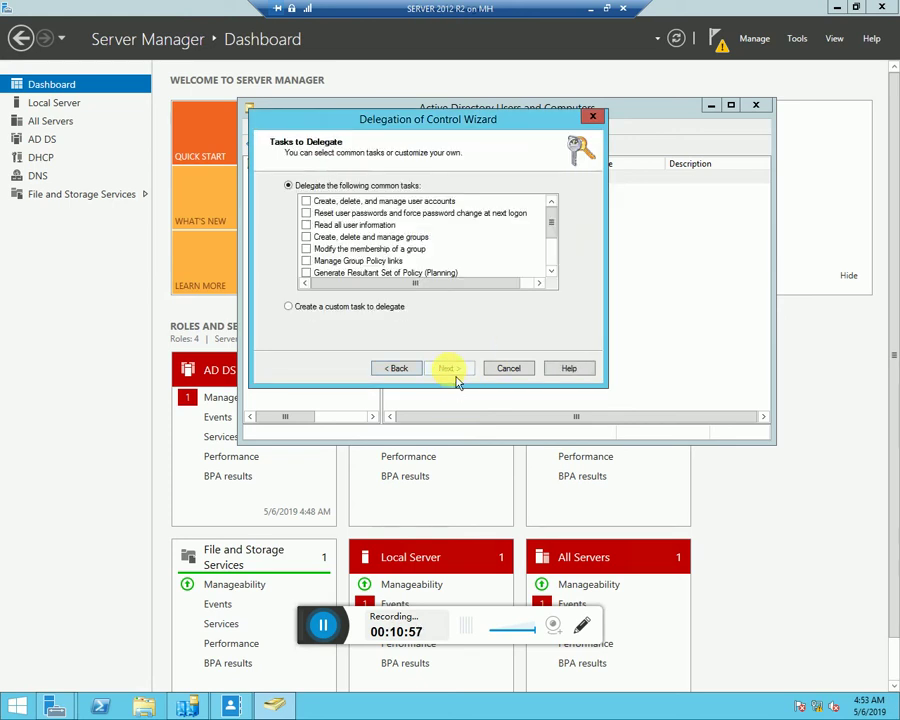
left_click_drag(563, 245, 565, 268)
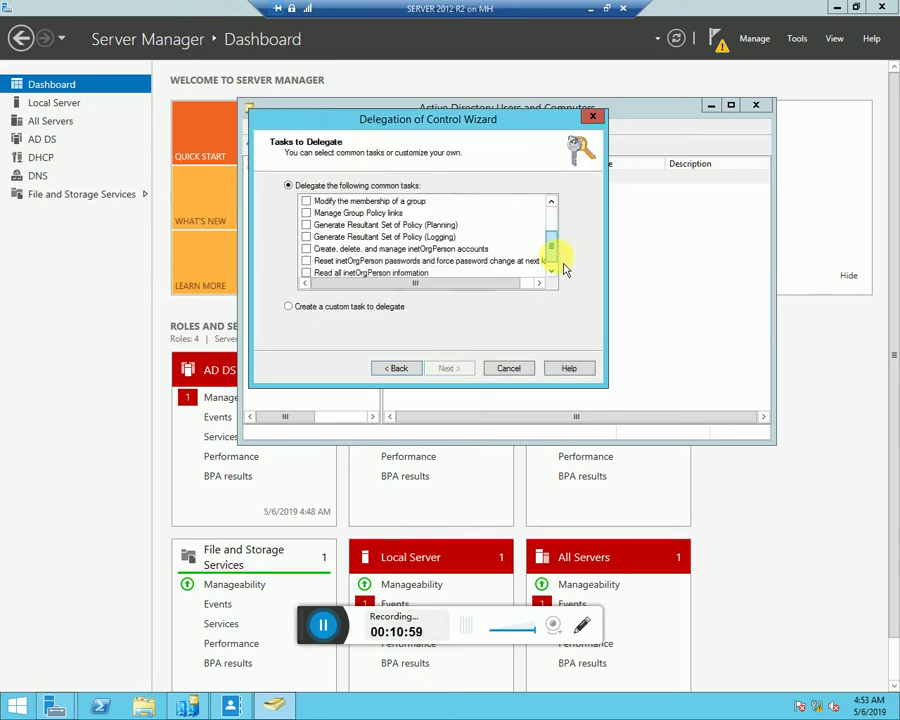
left_click(395, 261)
left_click(305, 261)
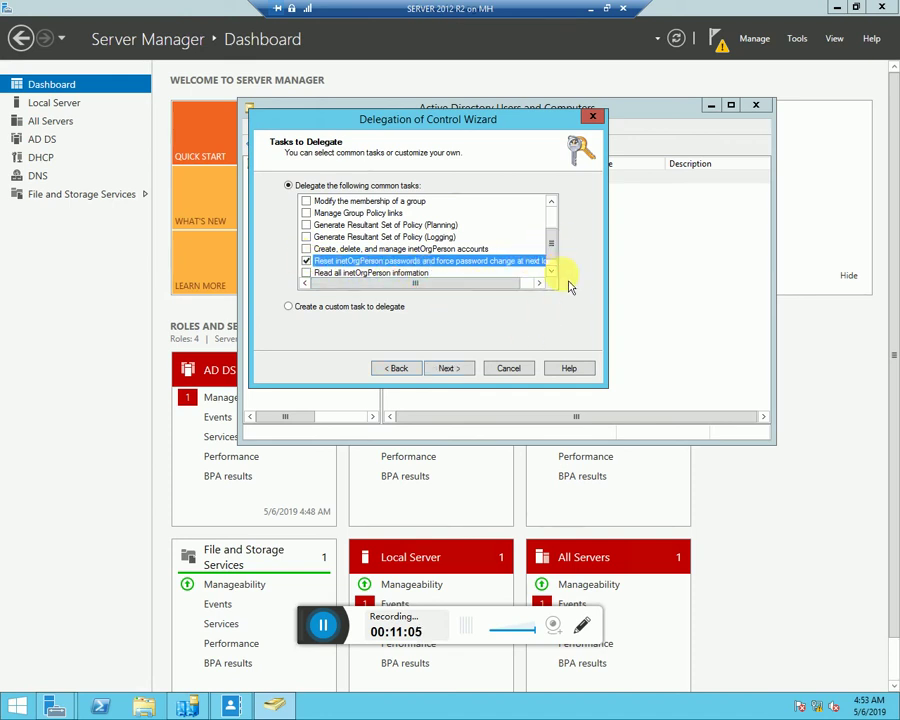
left_click(449, 368)
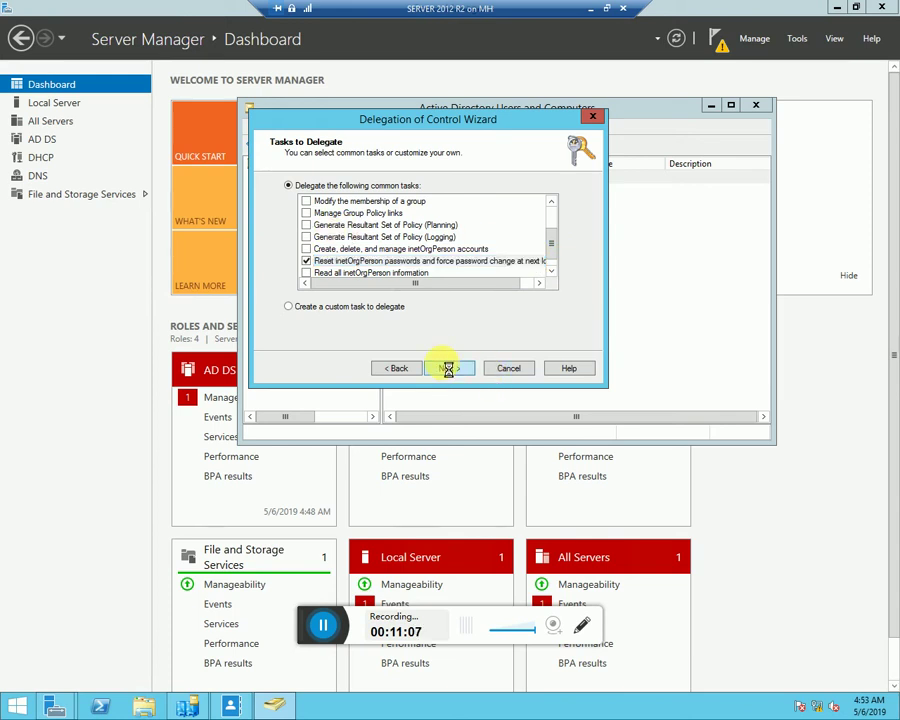
left_click(466, 372)
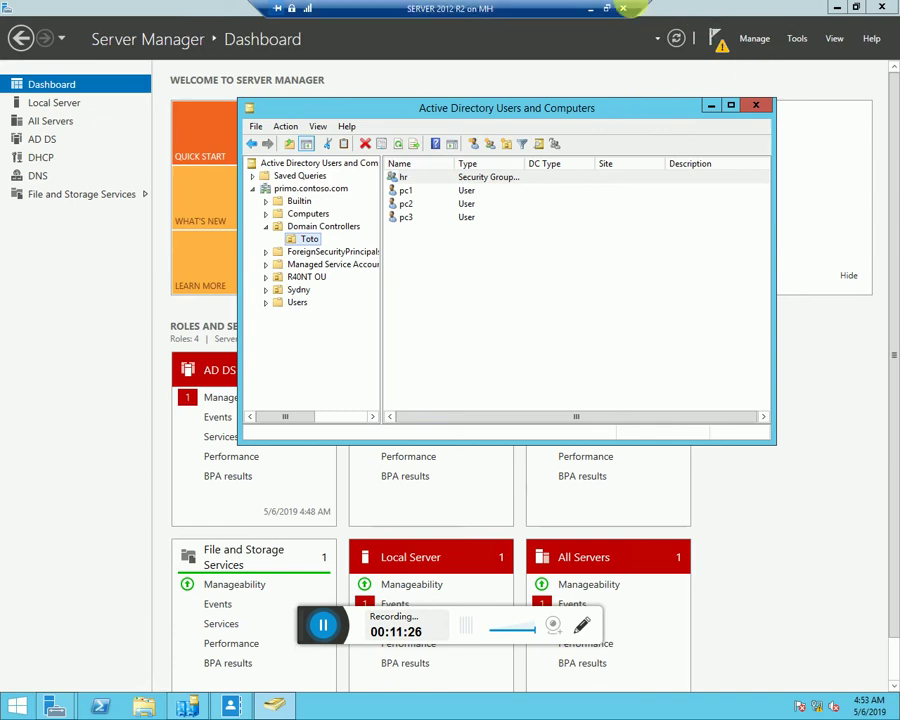
Minimize the server VM and Hyper-V Manager, then bring up the client VM window
left_click(590, 8)
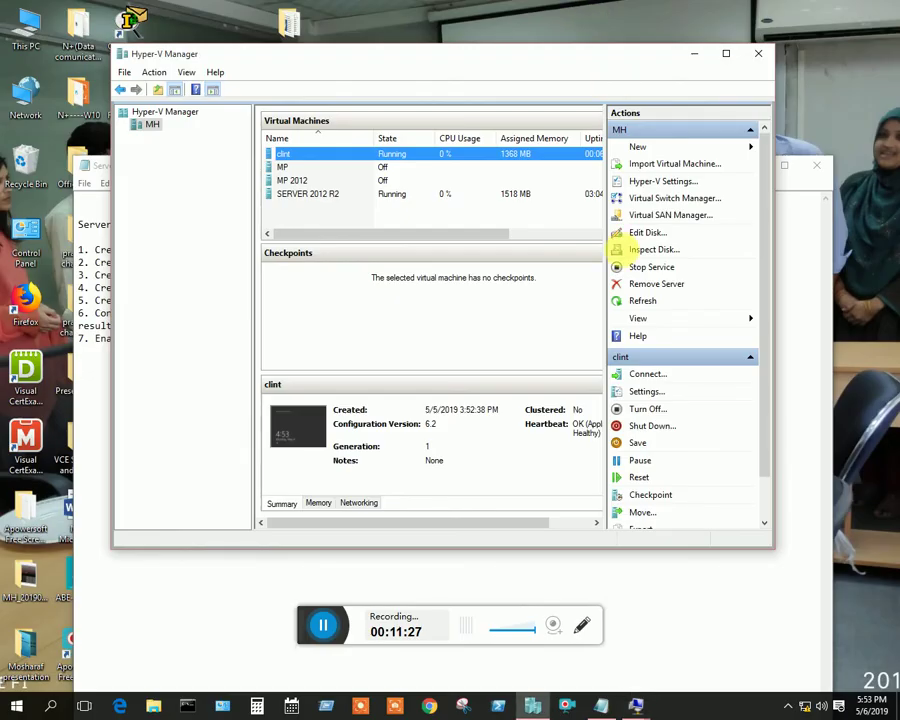
left_click(694, 54)
mouse_move(636, 706)
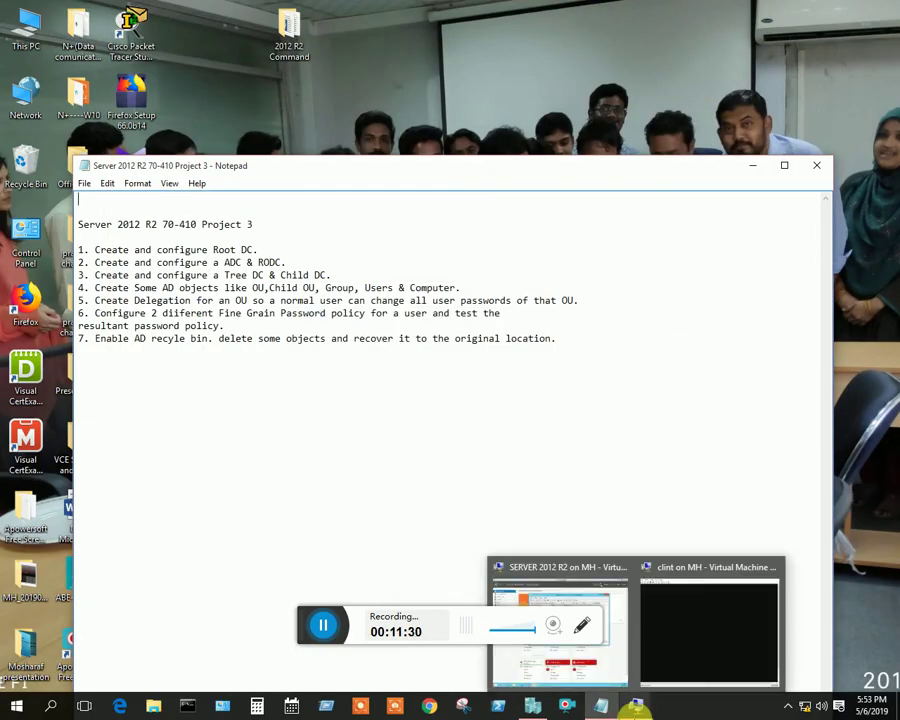
left_click(697, 628)
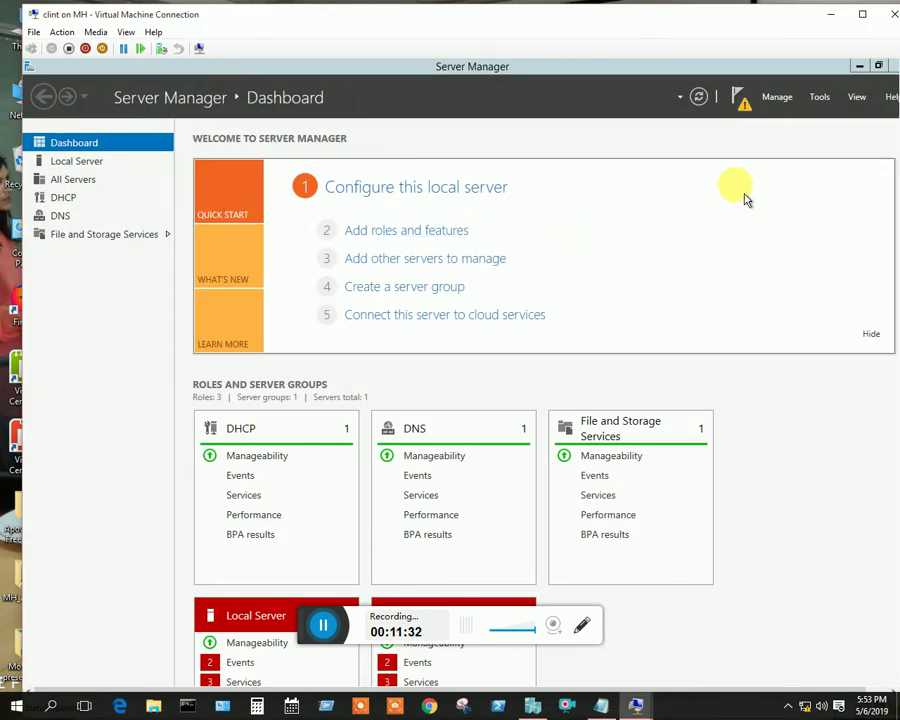
Maximize the client VM window and sign out of the administrator session
left_click(862, 14)
left_click(15, 706)
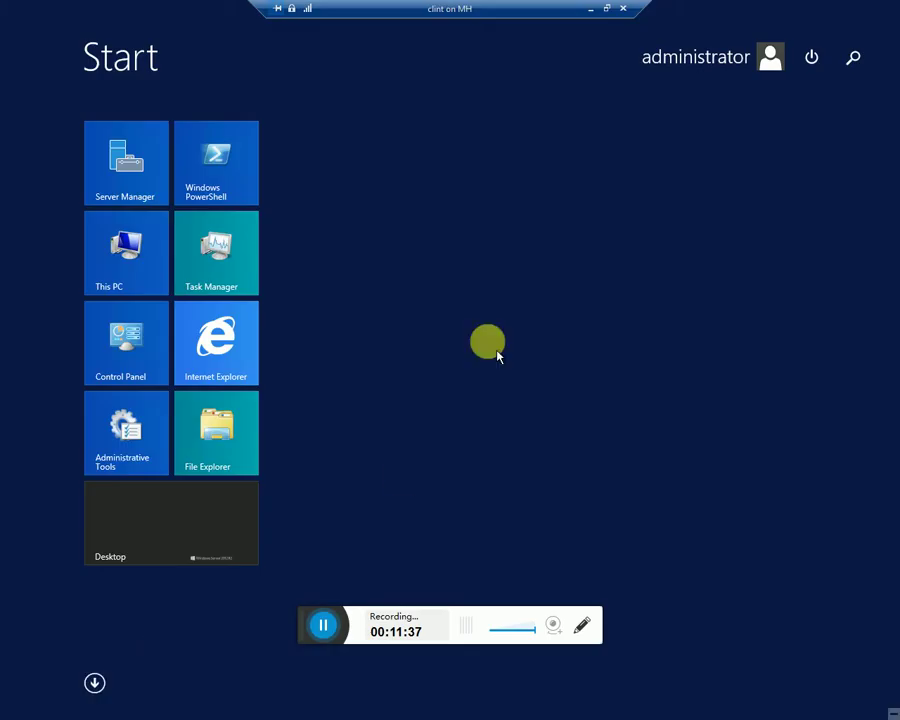
left_click(702, 58)
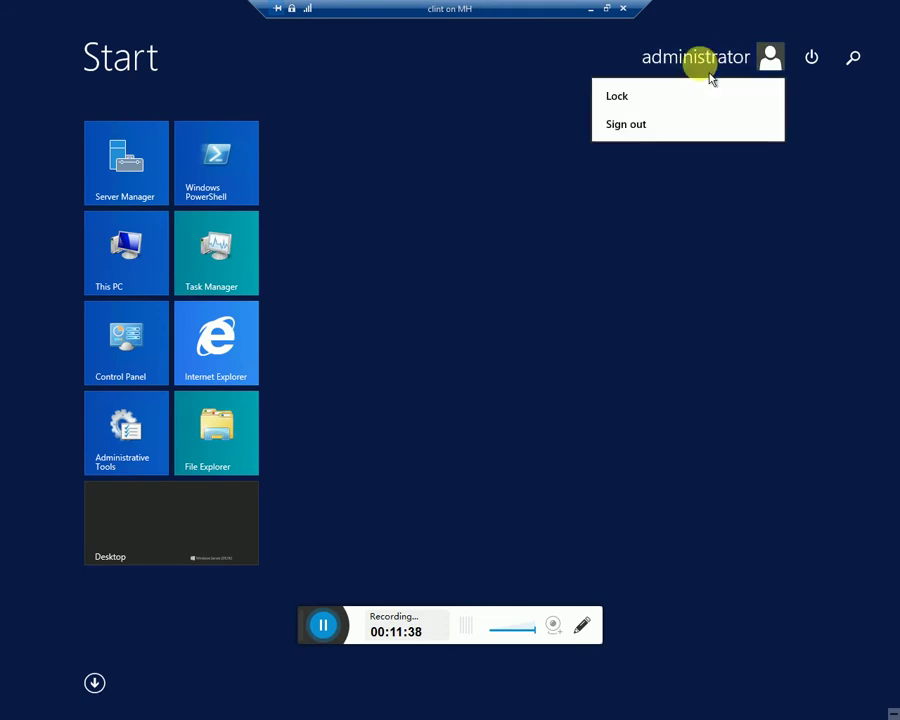
left_click(656, 126)
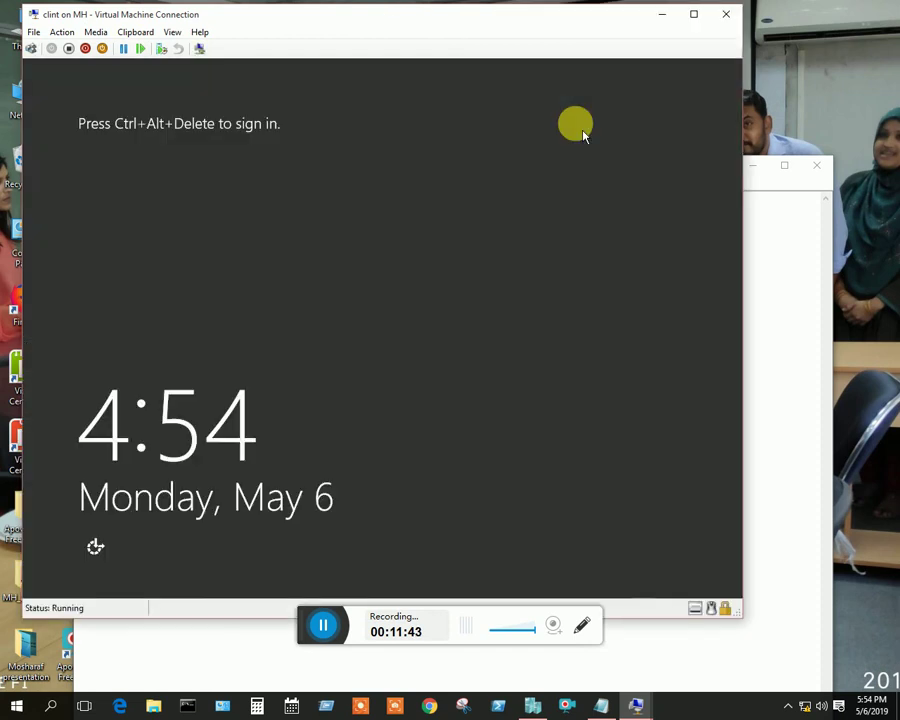
left_click(33, 48)
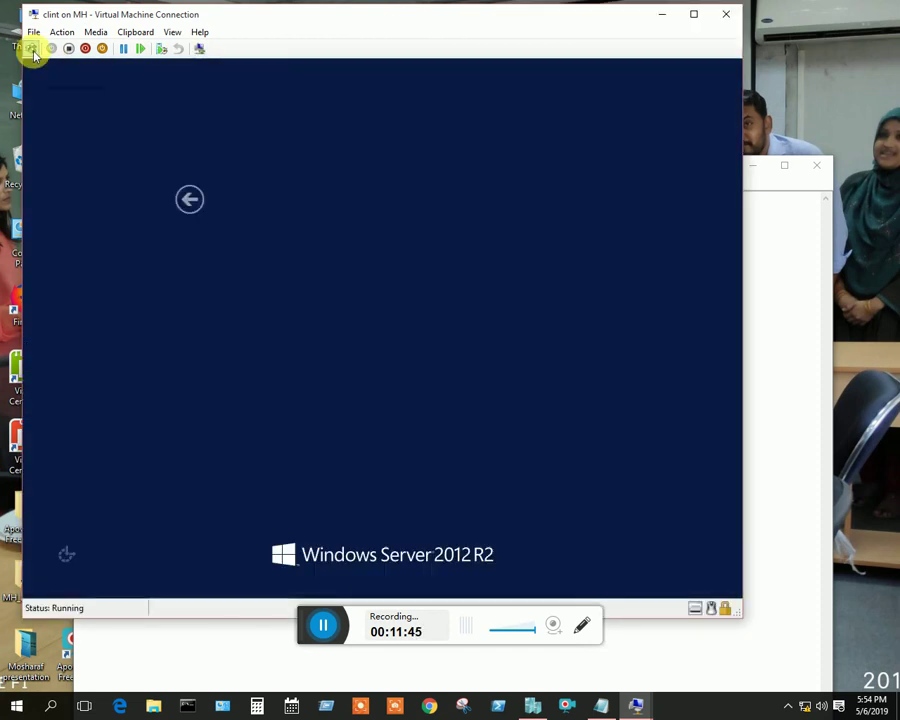
Sign in through Other user as pc3 with its password
left_click(165, 199)
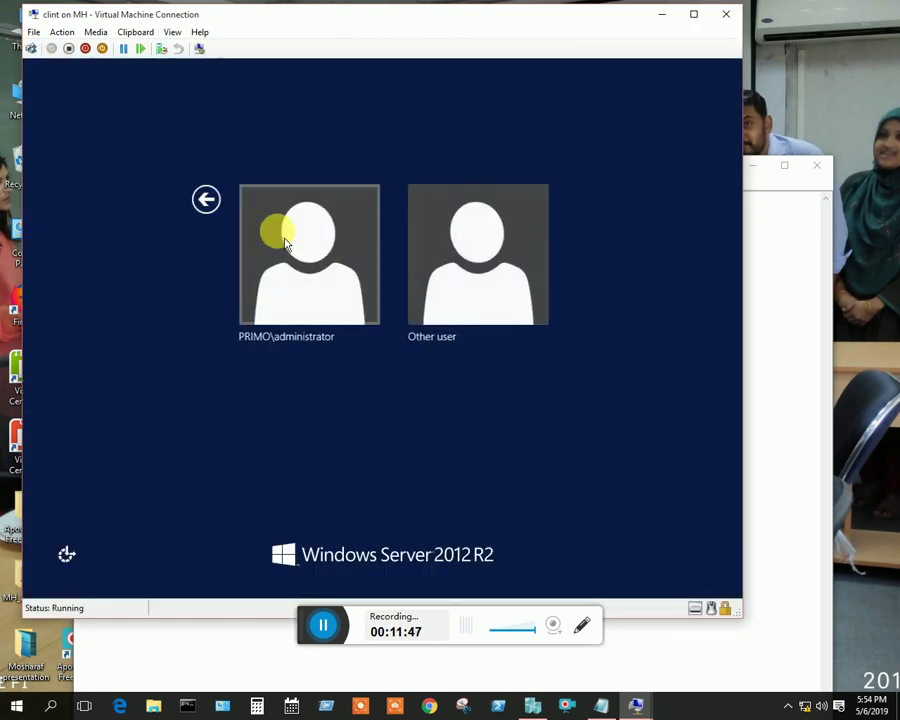
left_click(505, 260)
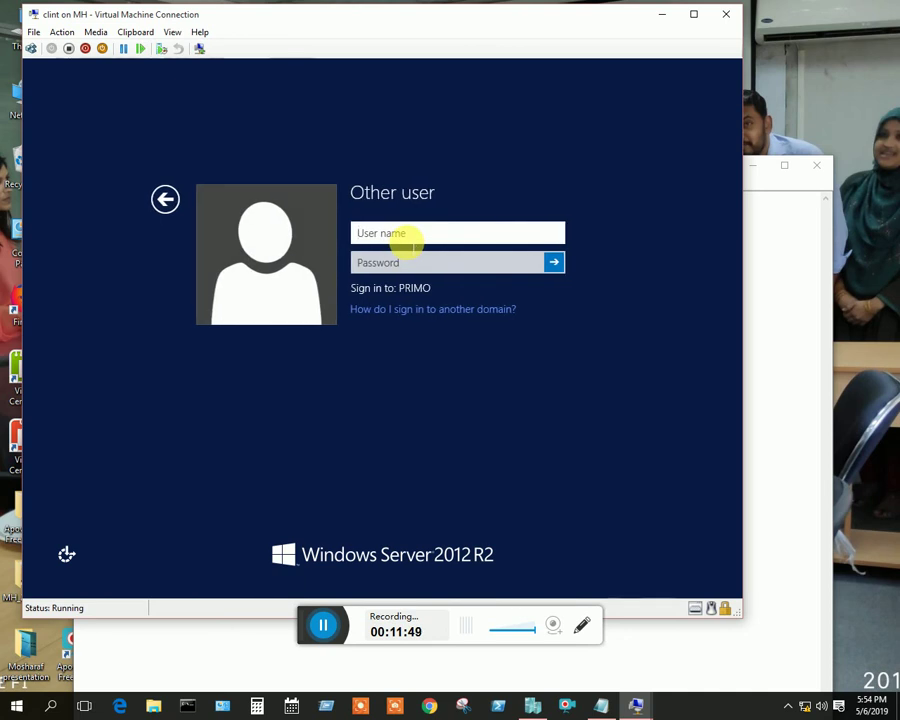
type("pc")
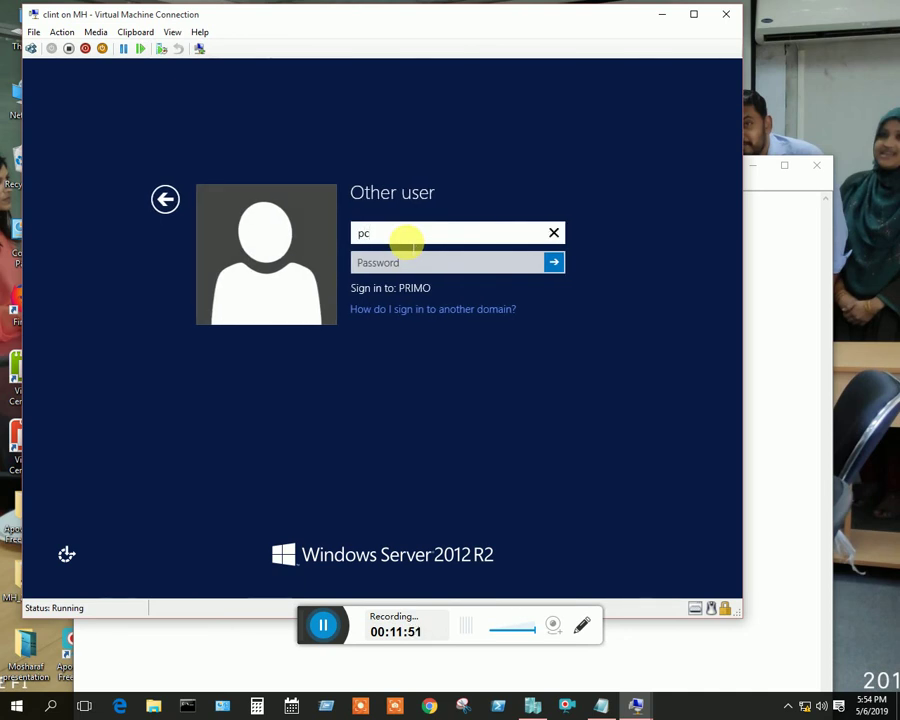
type("3")
key("Tab")
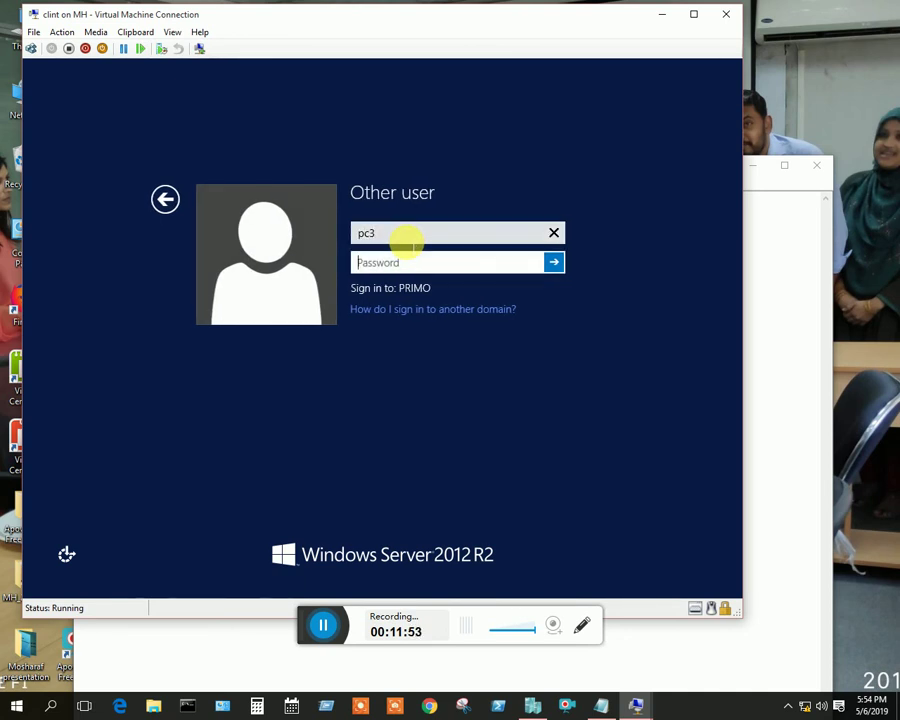
type("*********")
key("Return")
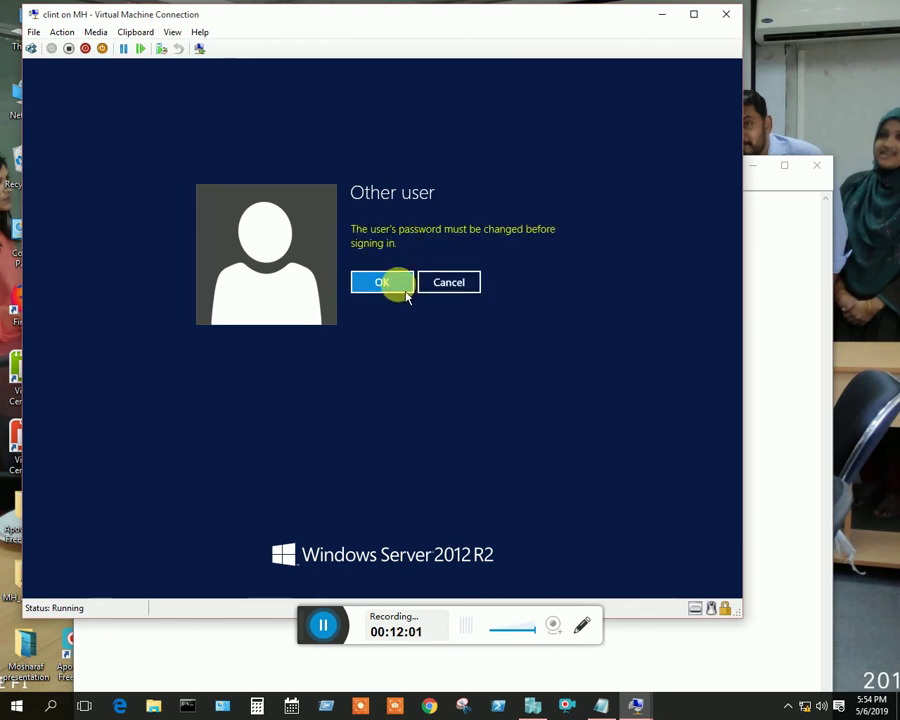
Replace pc3's password with a new confirmed one and dismiss the Shutdown Event Tracker
left_click(406, 294)
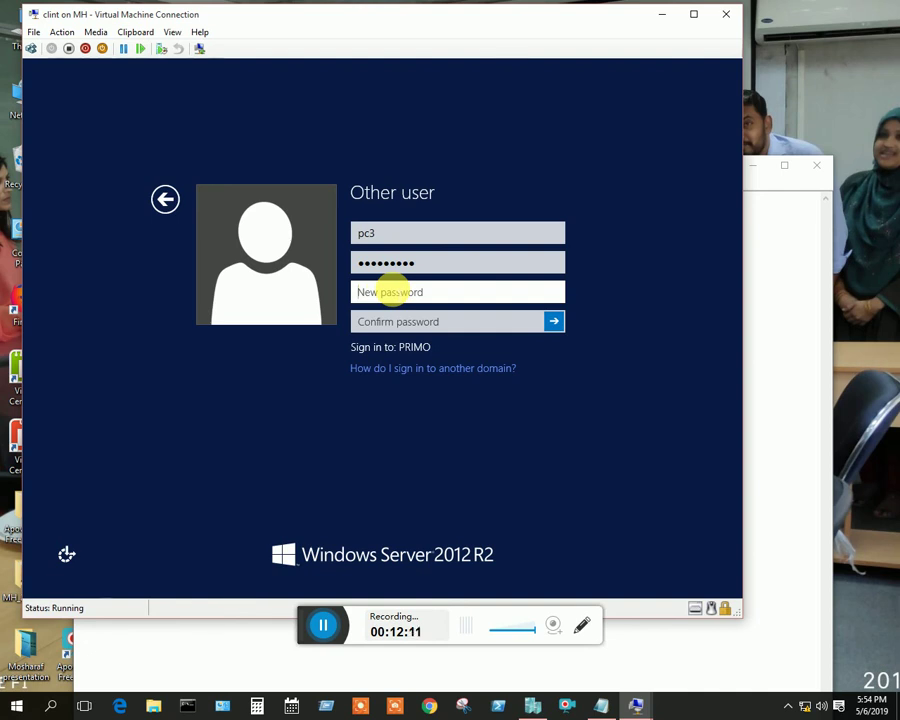
type("P")
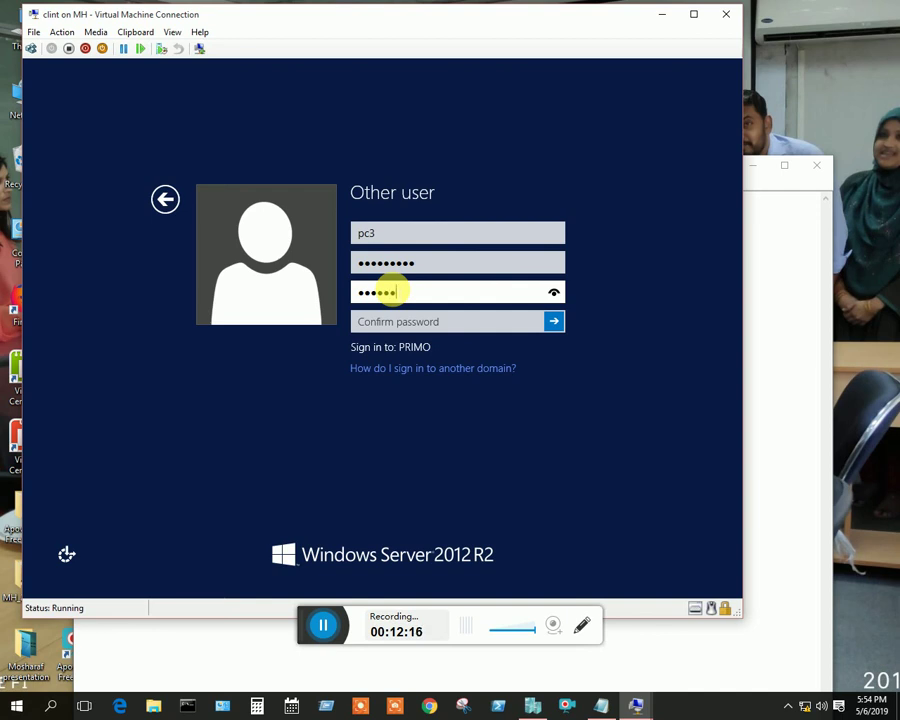
type("**")
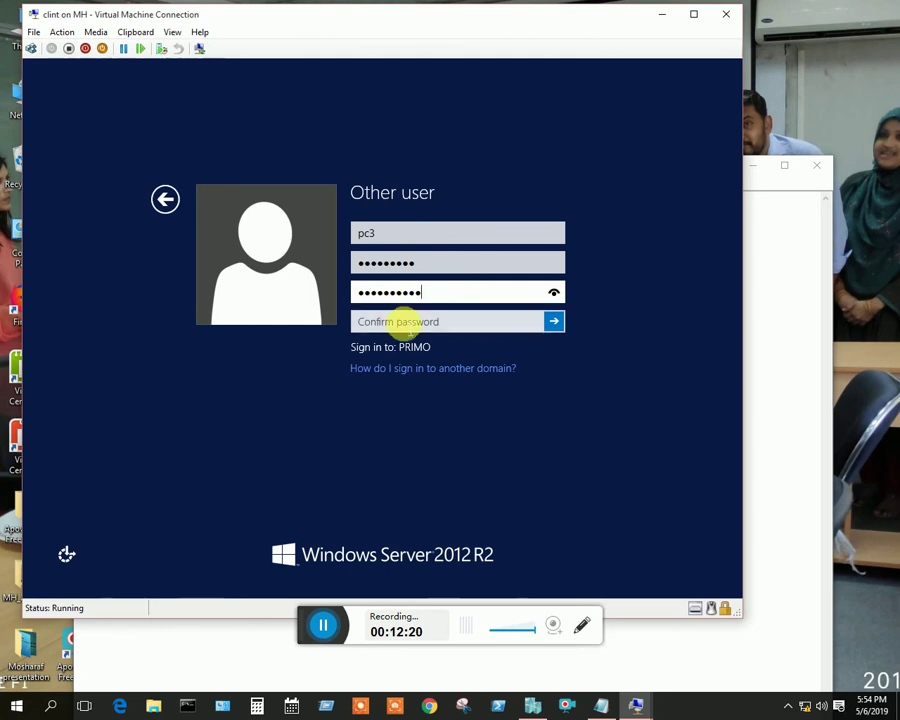
left_click(402, 321)
type("*")
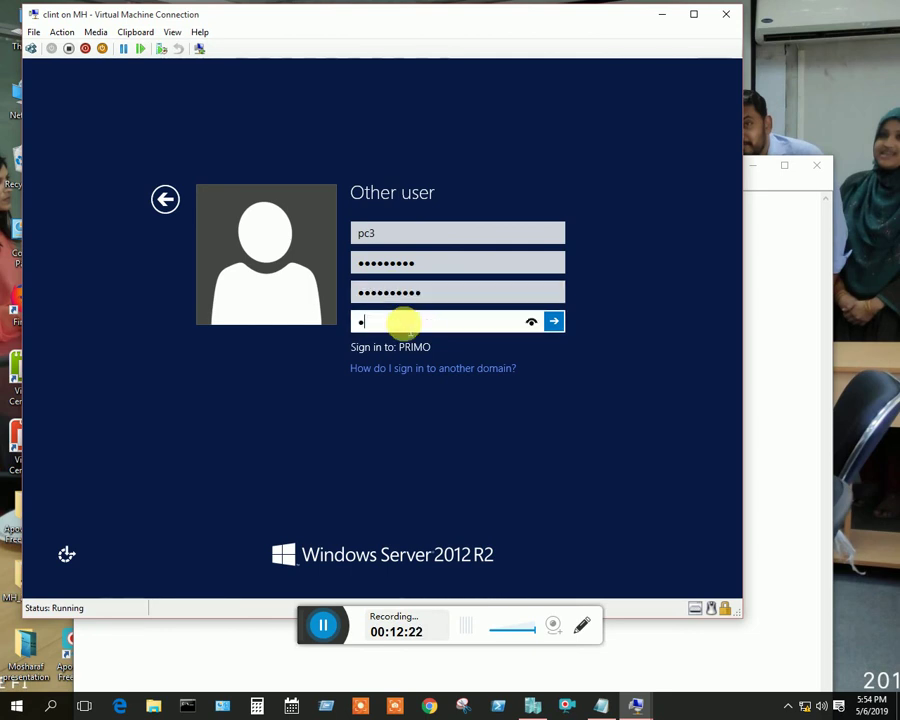
type("********")
key("Return")
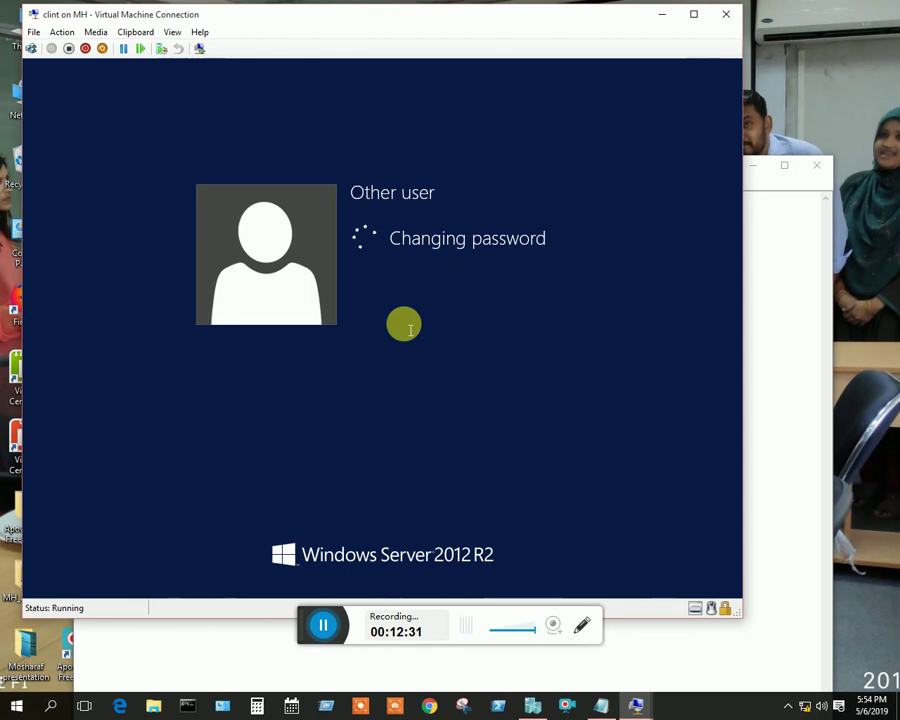
left_click(376, 258)
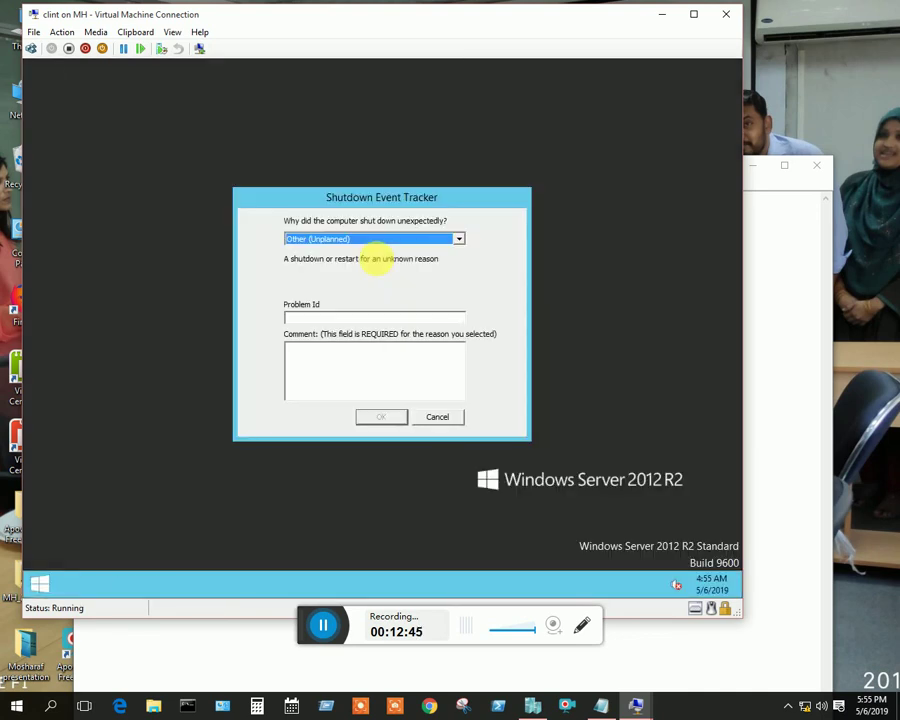
left_click(448, 423)
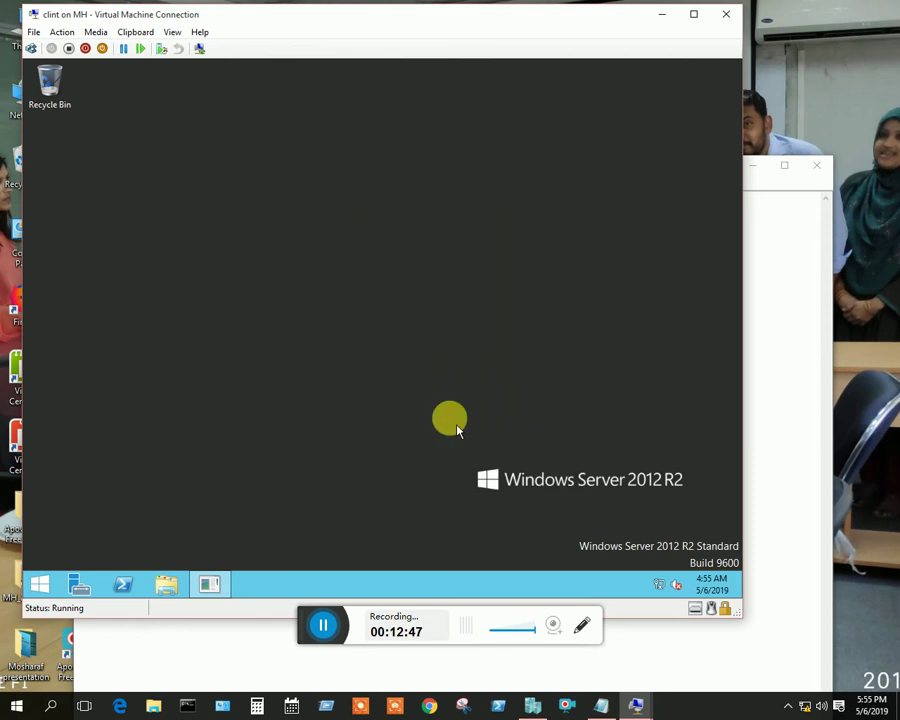
Minimize the client VM and restore the server VM window from the taskbar
left_click(458, 119)
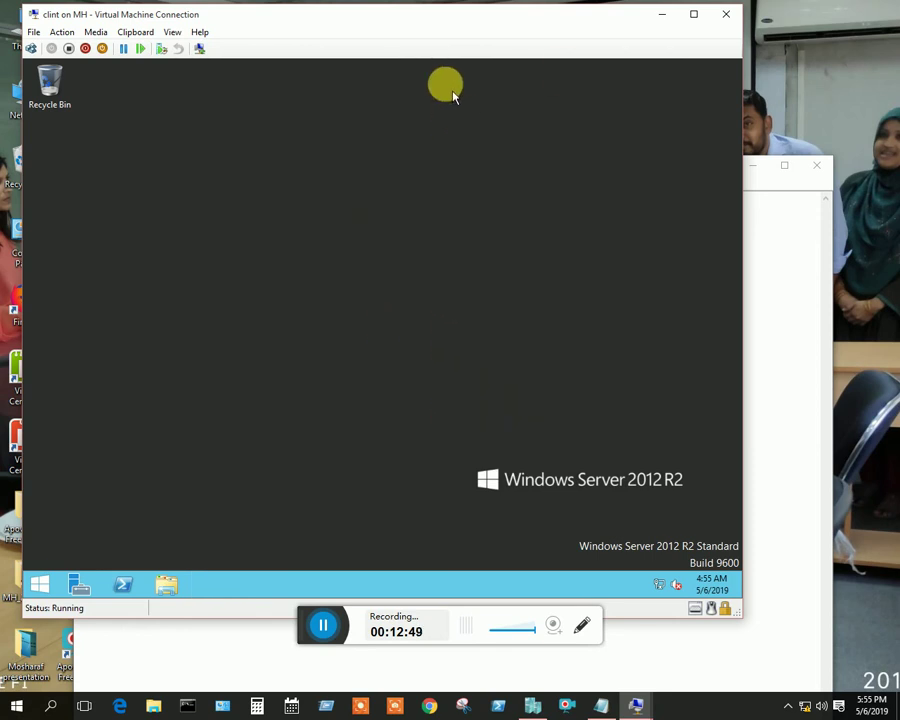
left_click(660, 14)
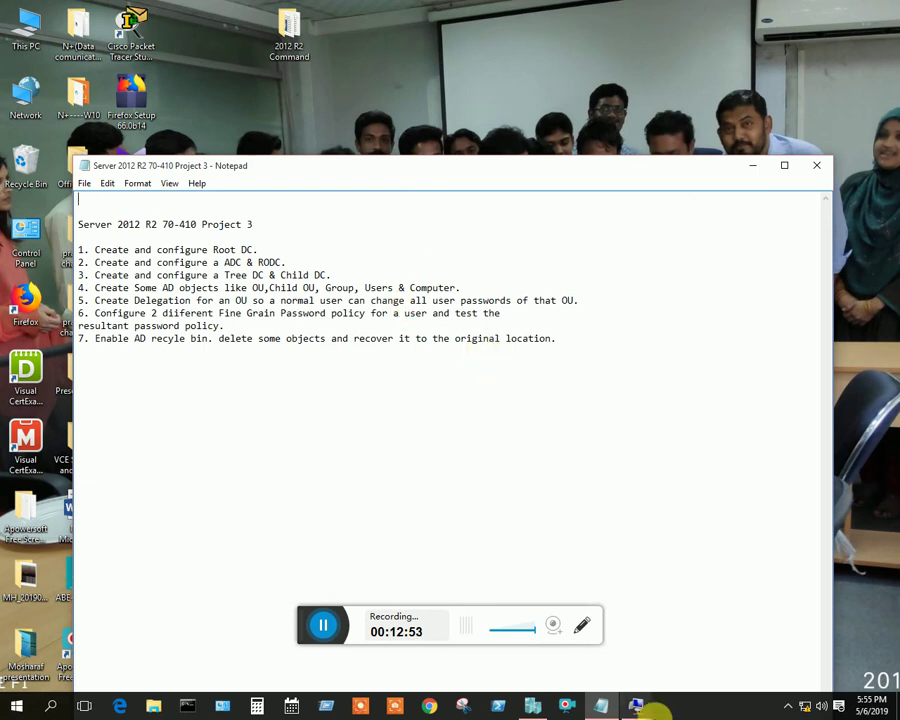
mouse_move(635, 706)
left_click(685, 600)
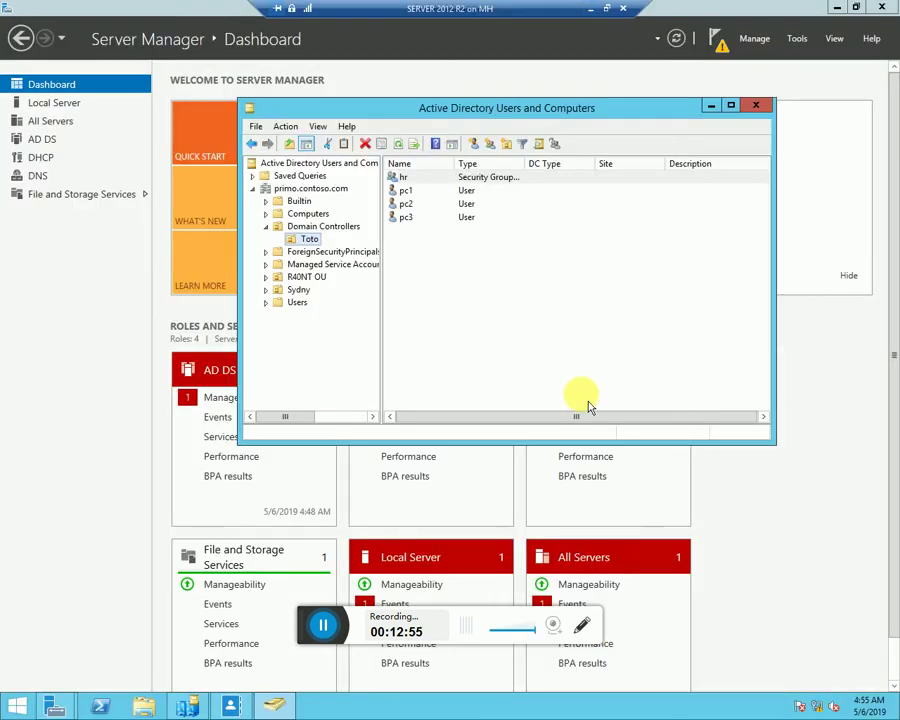
Close Active Directory Users and Computers and launch Active Directory Administrative Center from Server Manager Tools
left_click(757, 107)
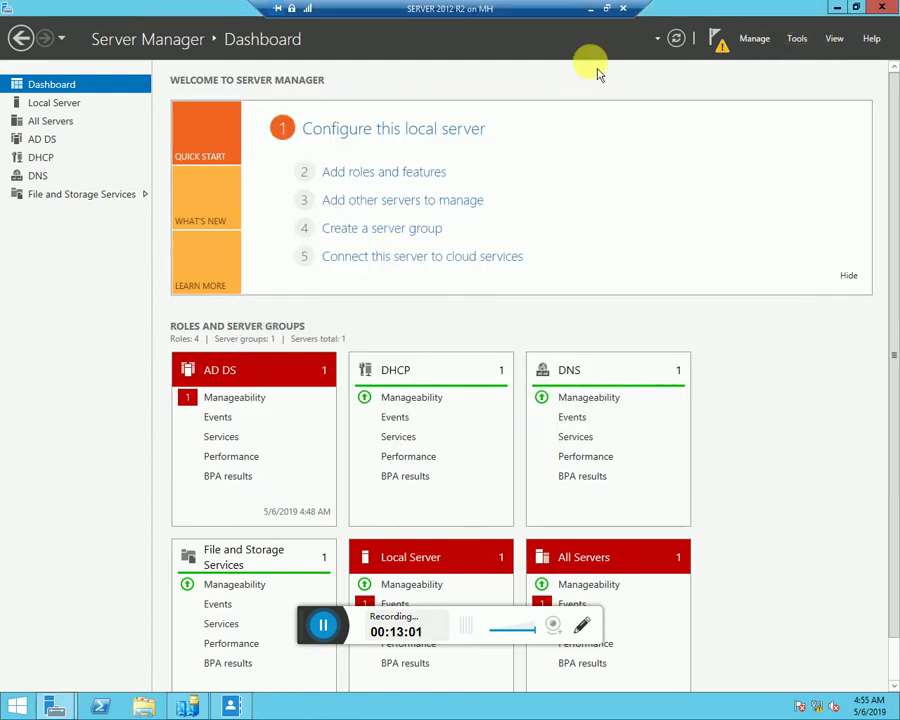
left_click(797, 38)
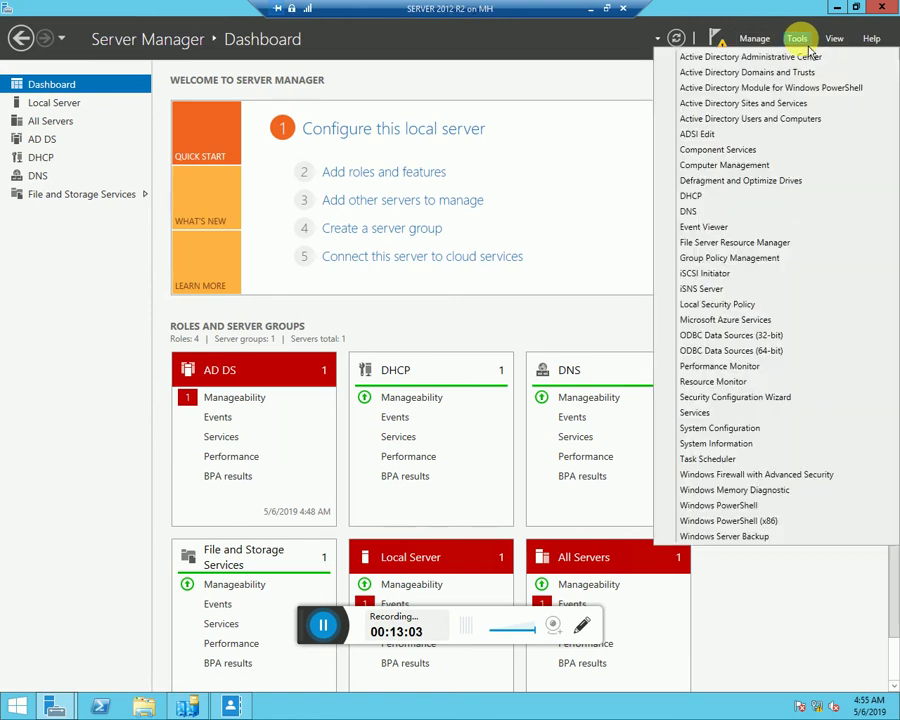
left_click(760, 57)
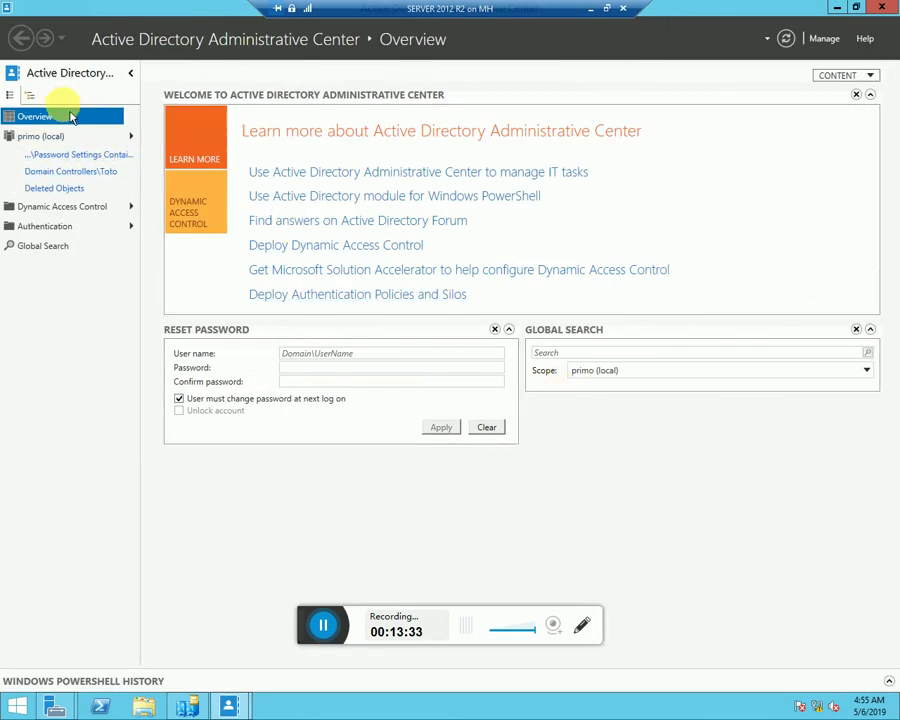
In tree view, browse primo (local) > System > Password Settings Container and open the Marketting policy
left_click(31, 97)
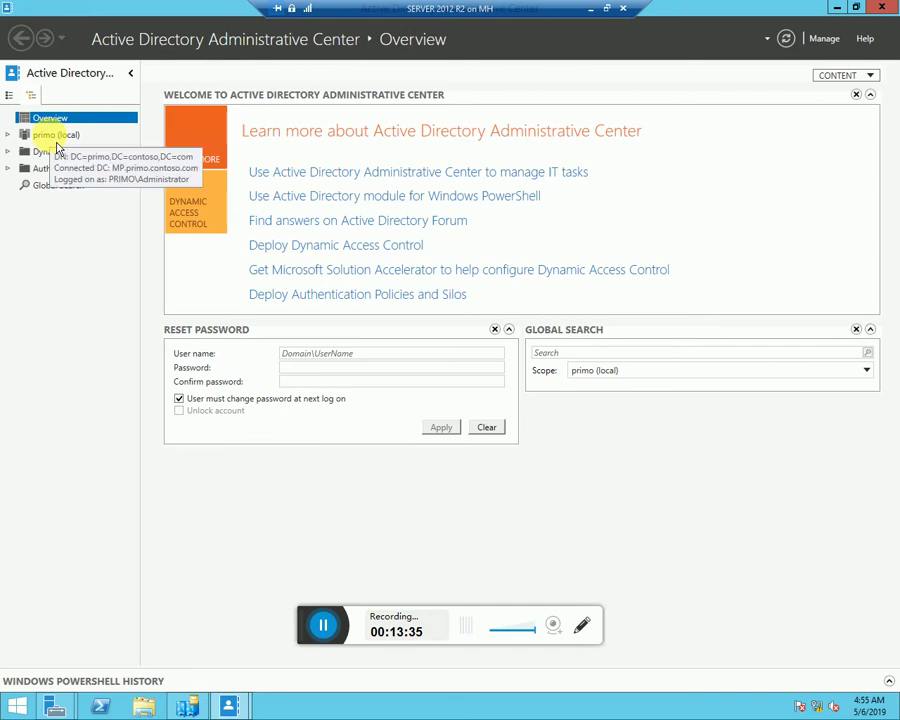
left_click(45, 138)
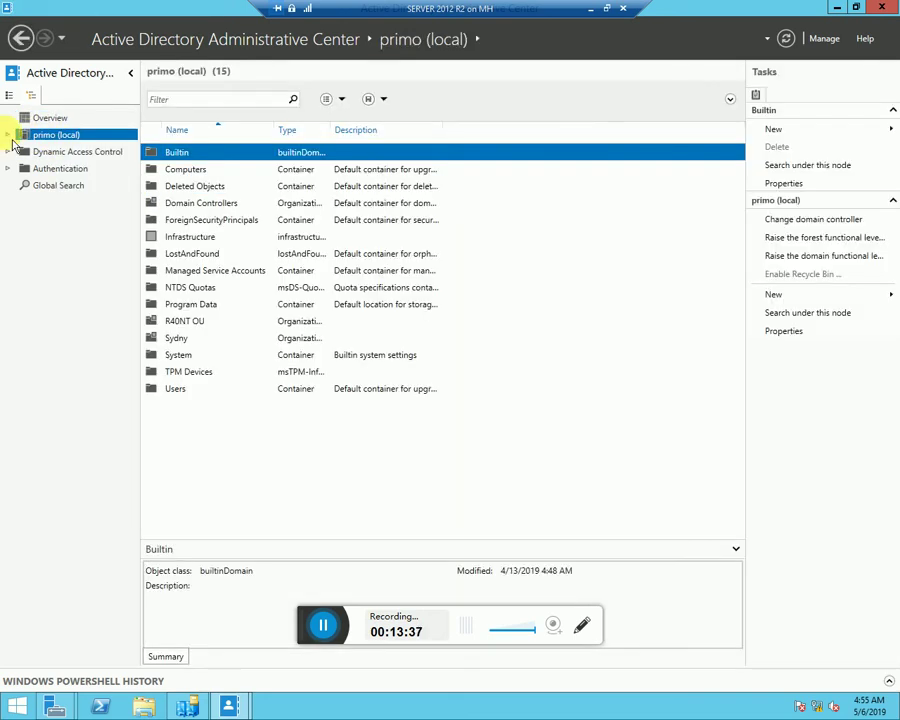
double_click(196, 357)
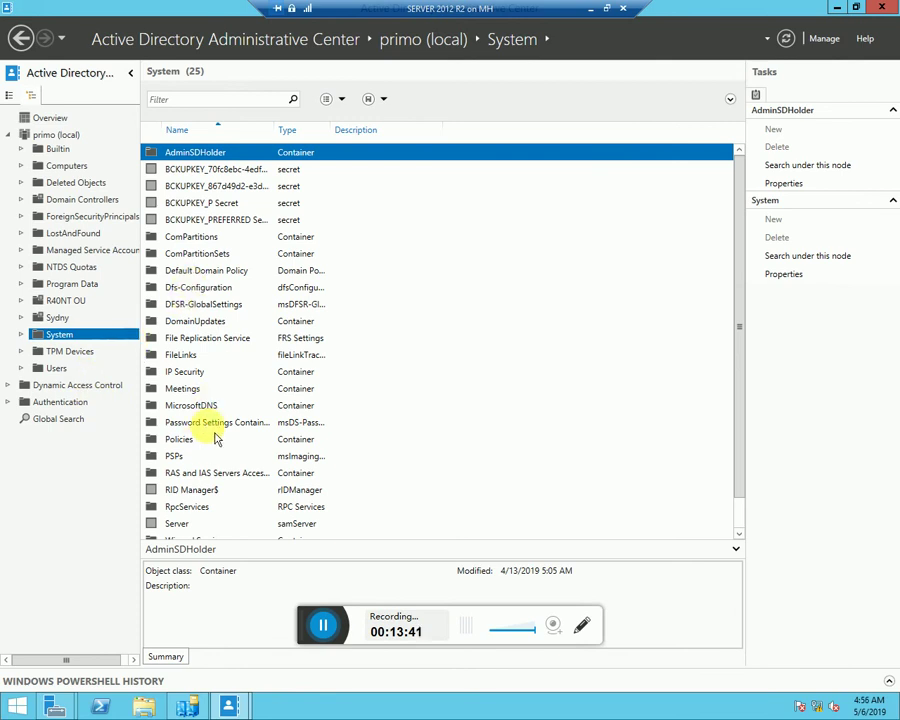
double_click(205, 424)
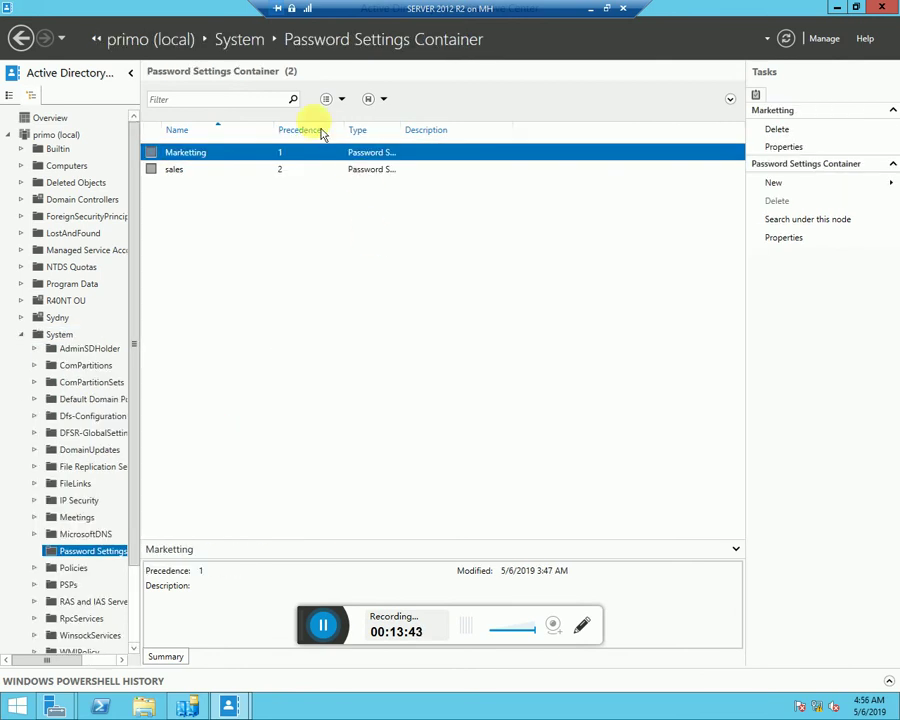
double_click(249, 160)
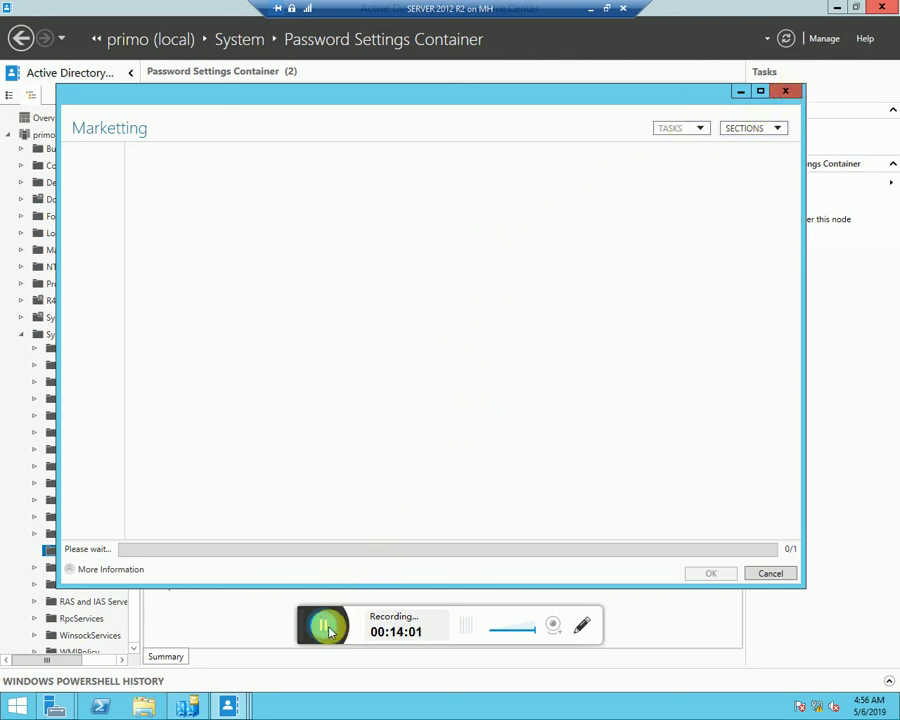
On the client VM, launch Active Directory Administrative Center from Server Manager Tools and maximize it
left_click(330, 632)
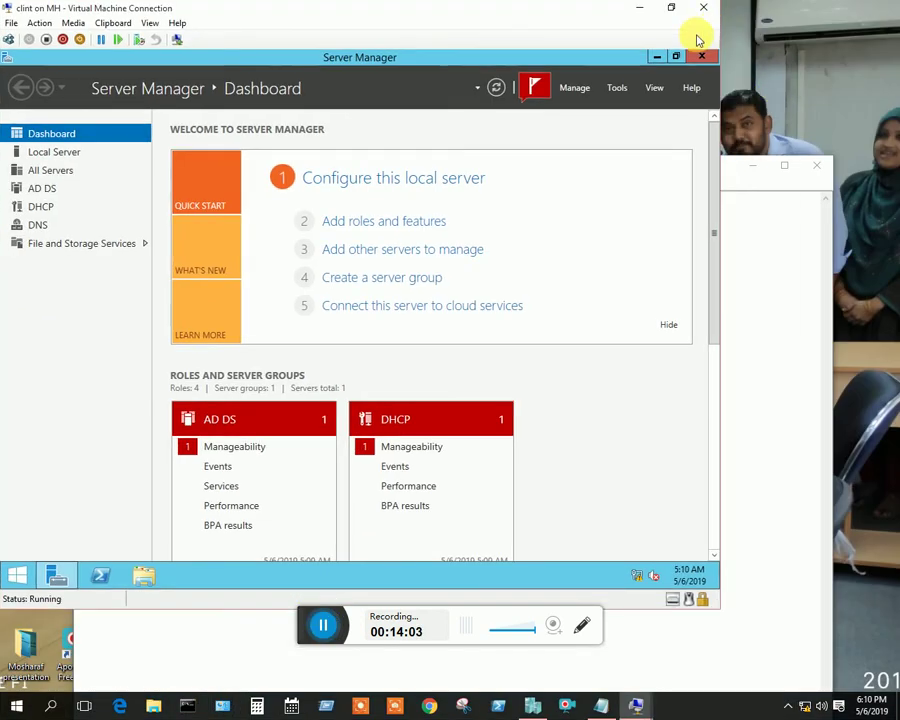
left_click_drag(679, 12, 701, 21)
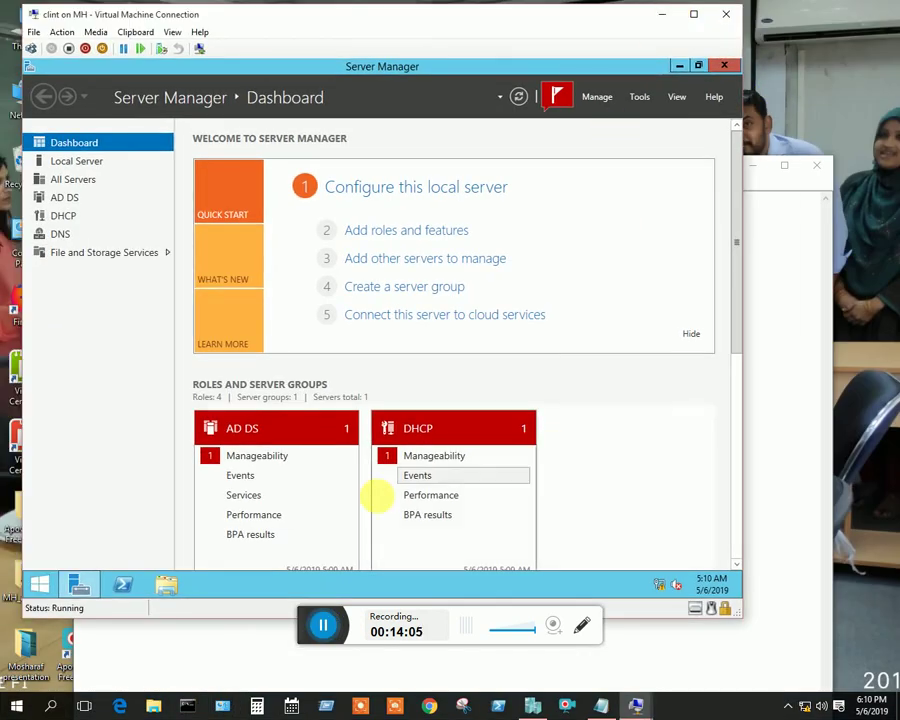
left_click(648, 106)
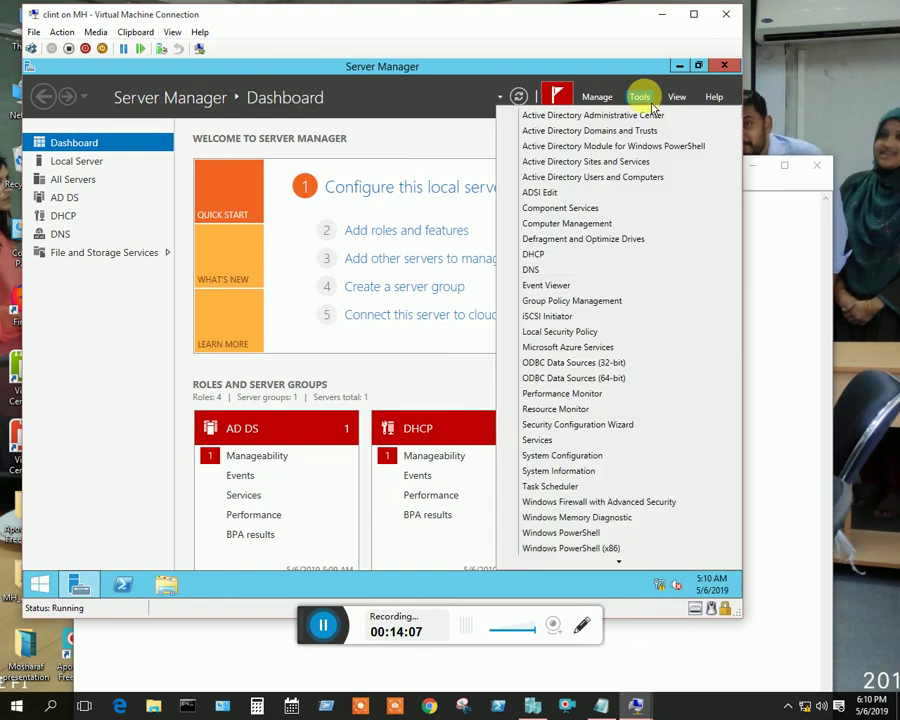
left_click(624, 114)
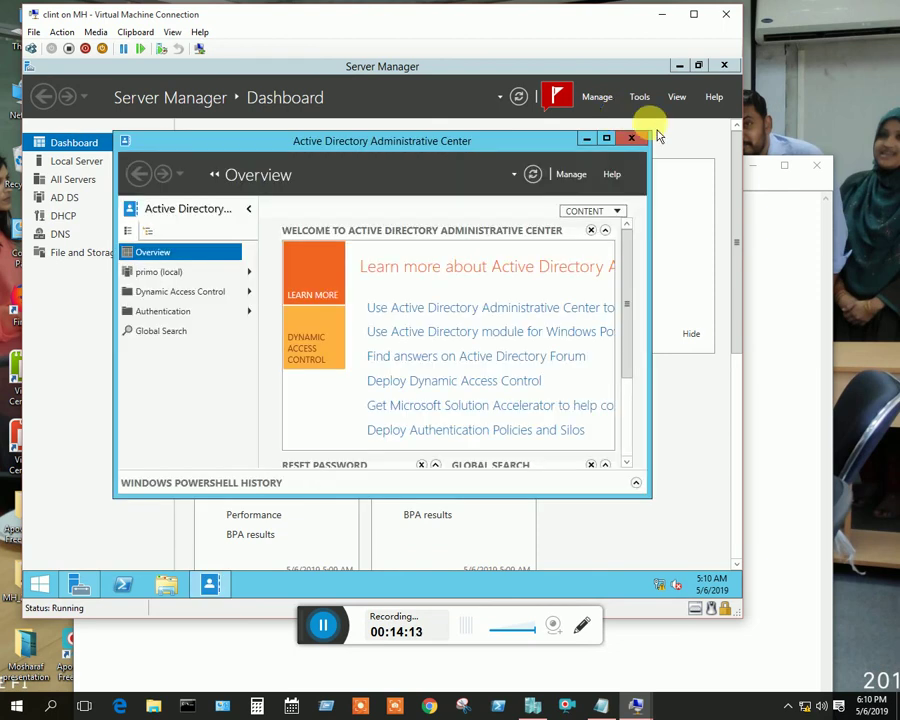
left_click(606, 139)
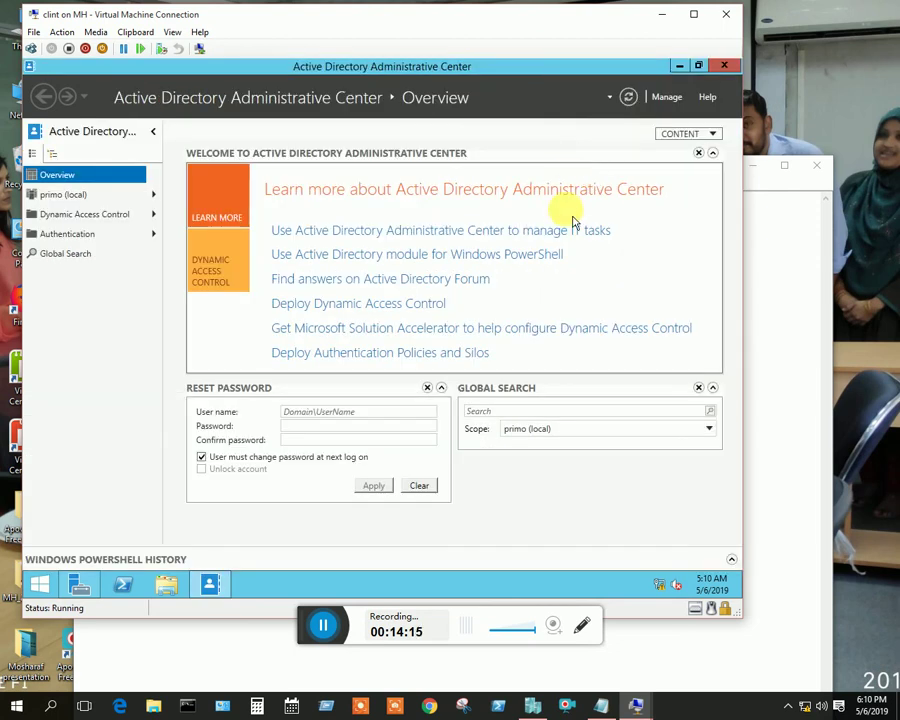